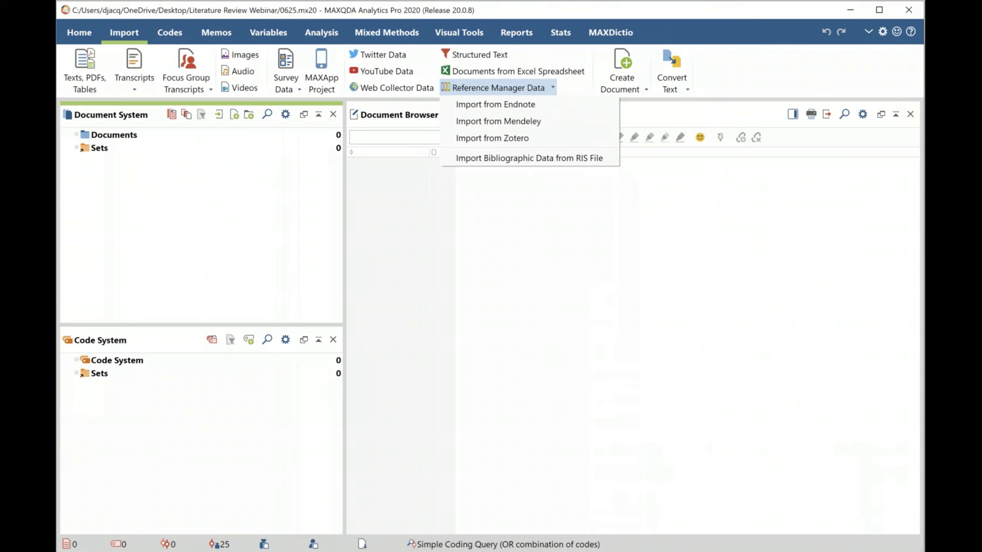
- Switch to Zotero and examine the metadata of the DOACs article, the Mayo Clinic Proper Use page and the Non-Basic P1 Site Groups article
{"action": "left_click", "coordinate": [554, 512]}
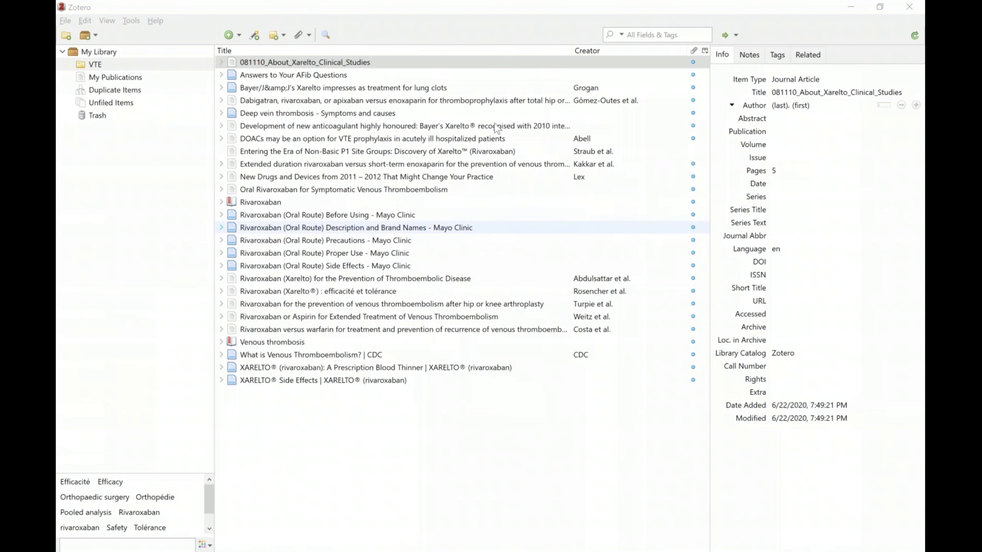
{"action": "left_click", "coordinate": [481, 142]}
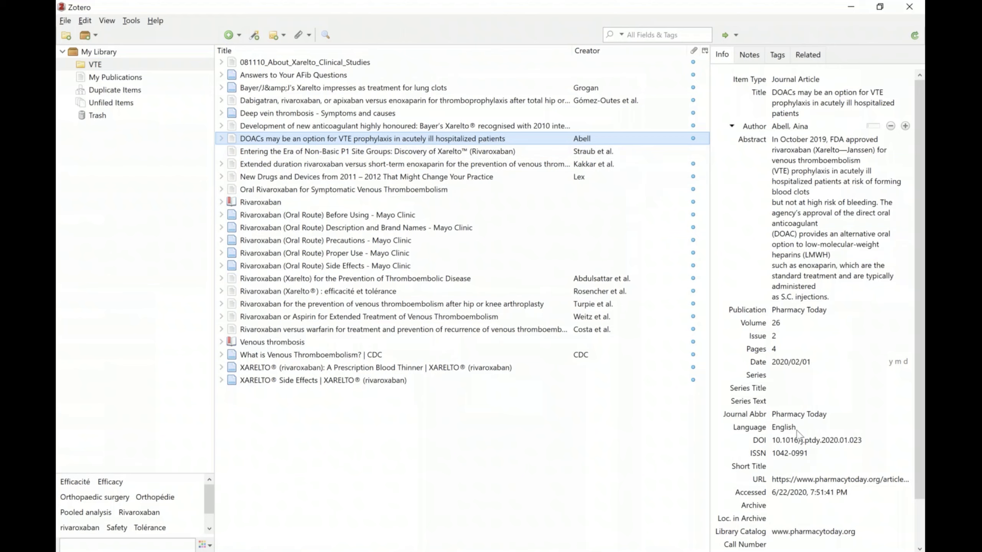
{"action": "left_click", "coordinate": [362, 254]}
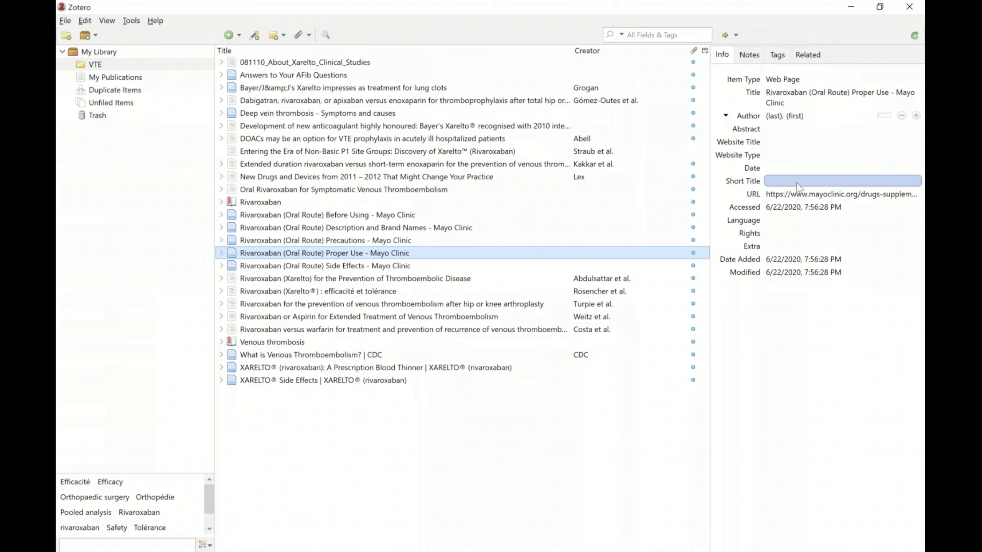
{"action": "left_click", "coordinate": [437, 154]}
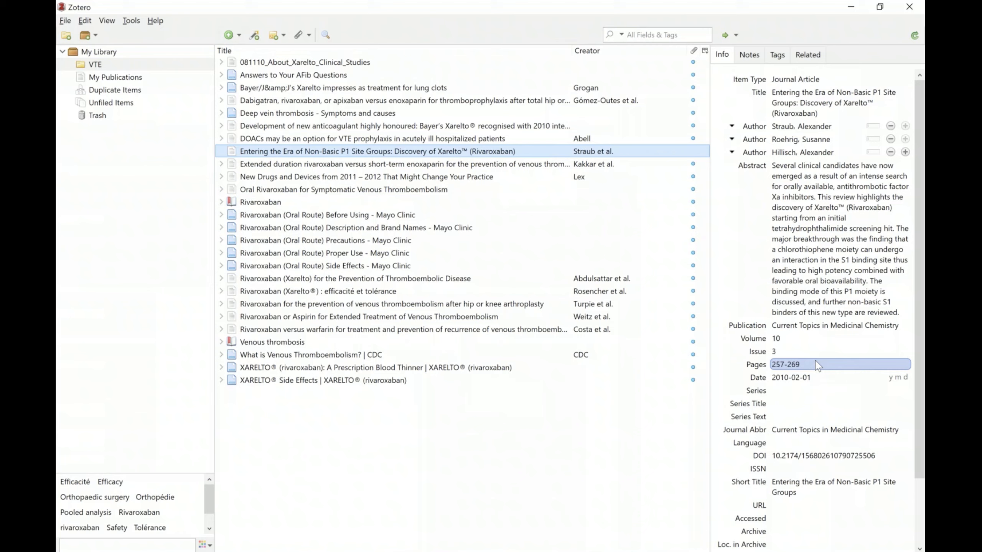
{"action": "key", "text": "Return"}
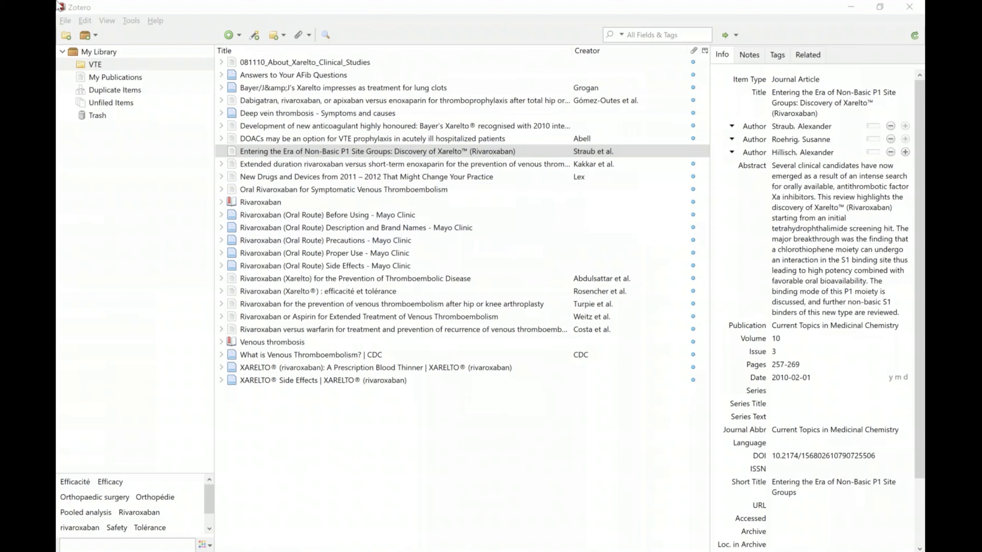
{"action": "left_click", "coordinate": [68, 22]}
{"action": "left_click", "coordinate": [207, 4]}
{"action": "left_click", "coordinate": [85, 21]}
{"action": "left_click", "coordinate": [216, 9]}
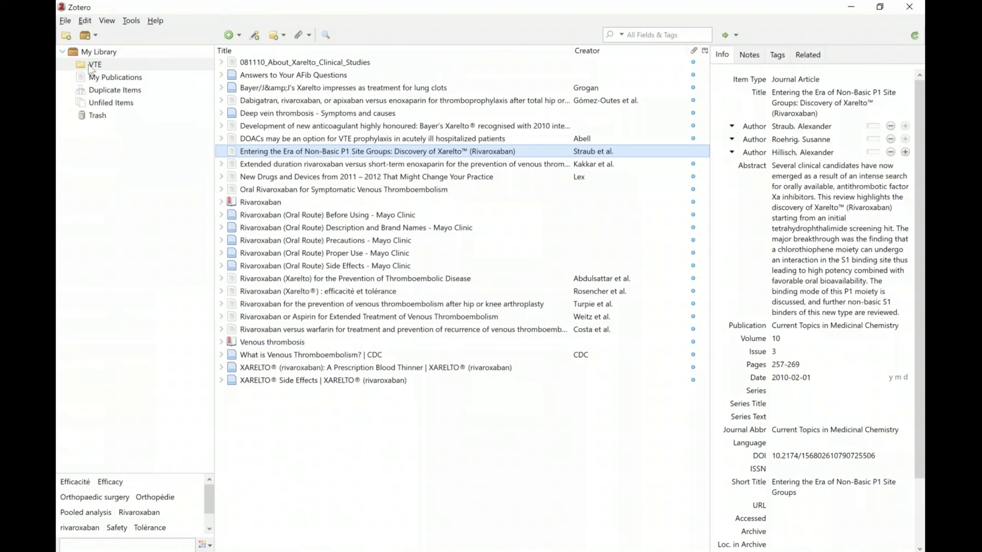
- Set up an RIS export of the VTE collection with notes, files and Unicode (UTF-8) encoding, and cancel it before saving
{"action": "right_click", "coordinate": [86, 65]}
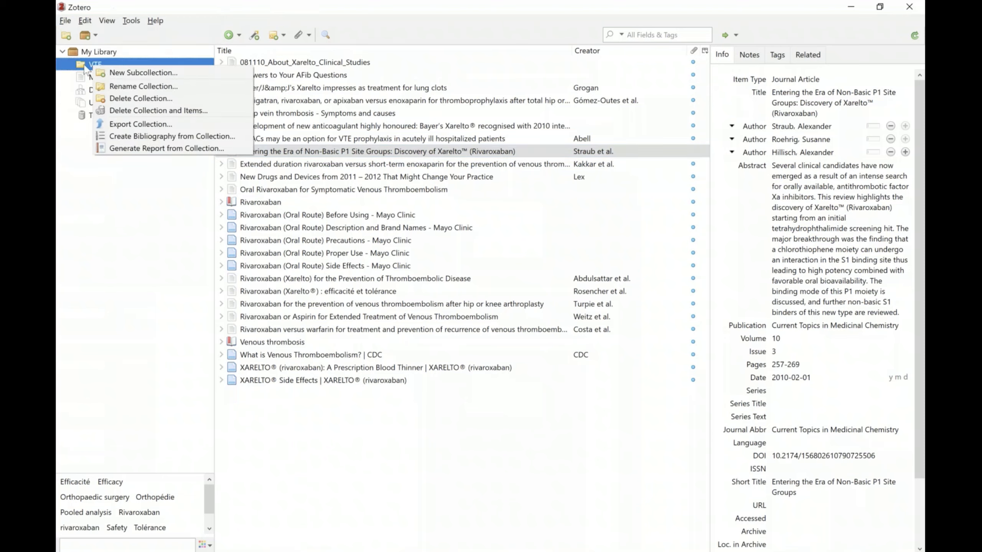
{"action": "left_click", "coordinate": [153, 125]}
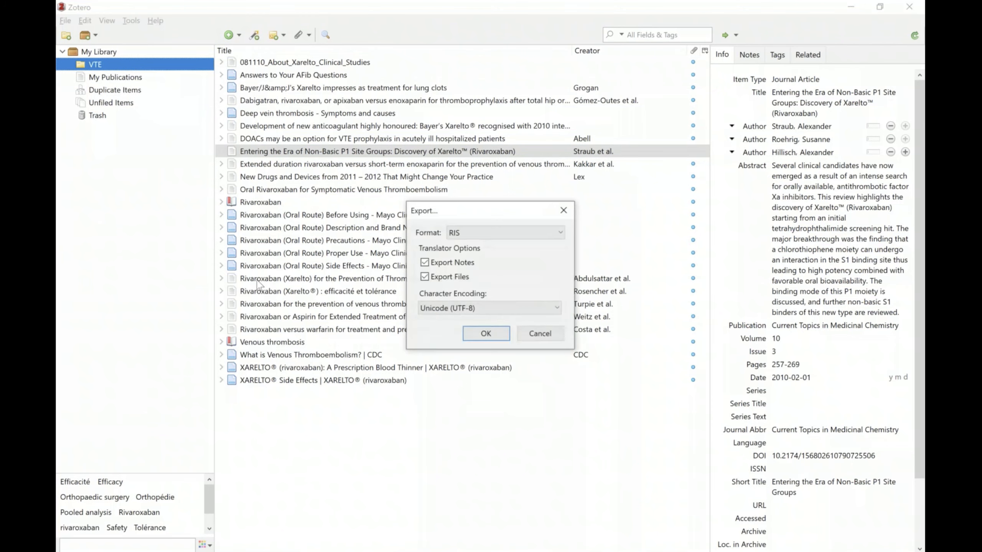
{"action": "left_click", "coordinate": [475, 234]}
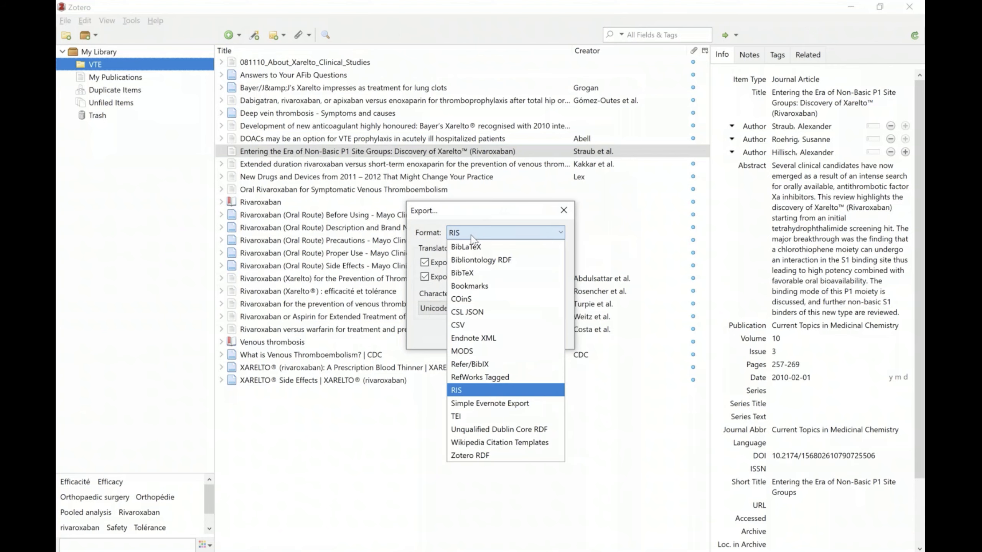
{"action": "left_click", "coordinate": [462, 390]}
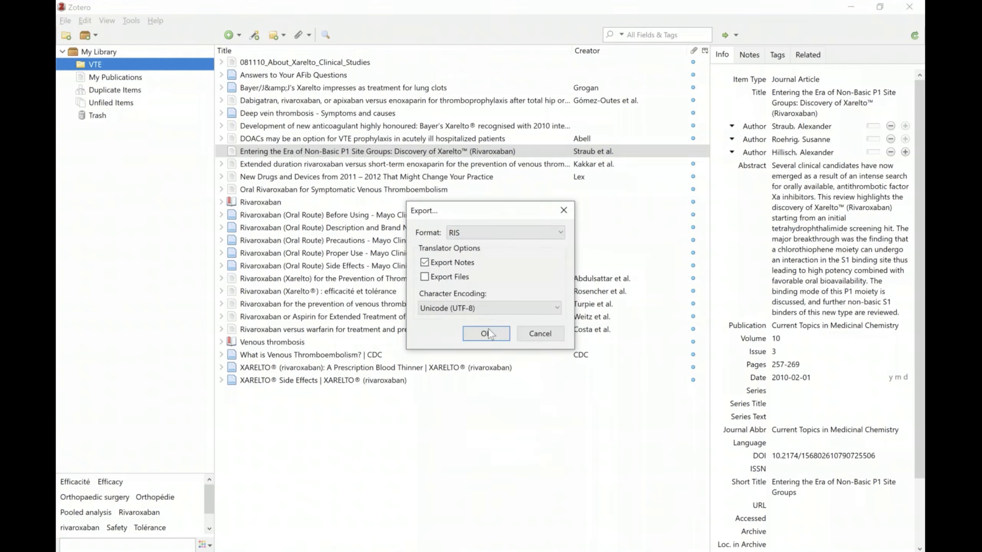
{"action": "left_click", "coordinate": [425, 277]}
{"action": "left_click", "coordinate": [424, 276]}
{"action": "left_click", "coordinate": [478, 307]}
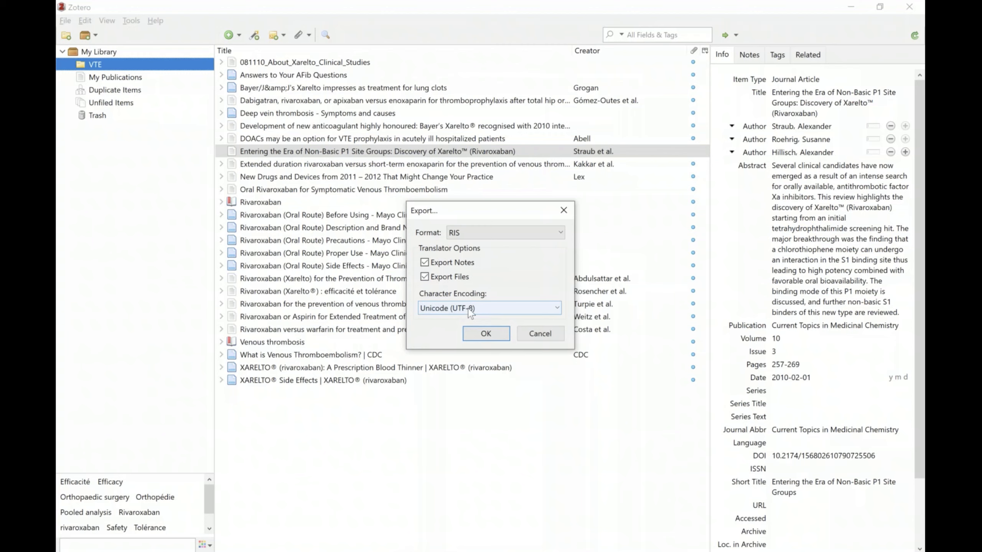
{"action": "left_click", "coordinate": [495, 311]}
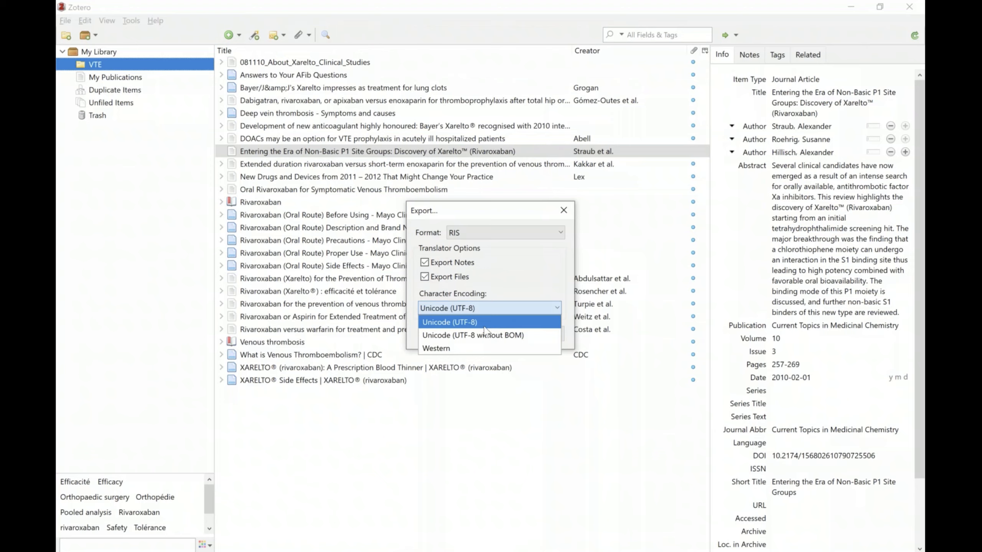
{"action": "left_click", "coordinate": [483, 326]}
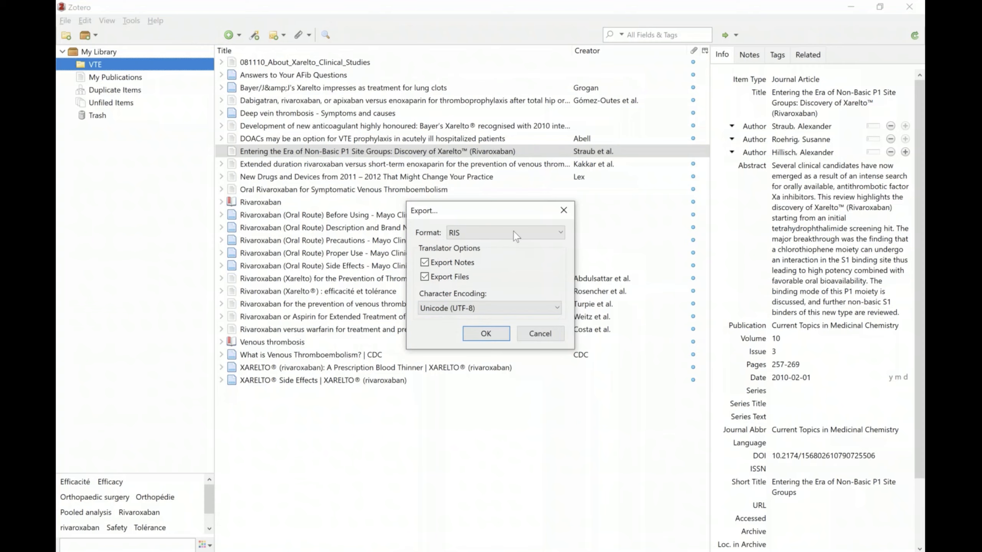
{"action": "key", "text": "Return"}
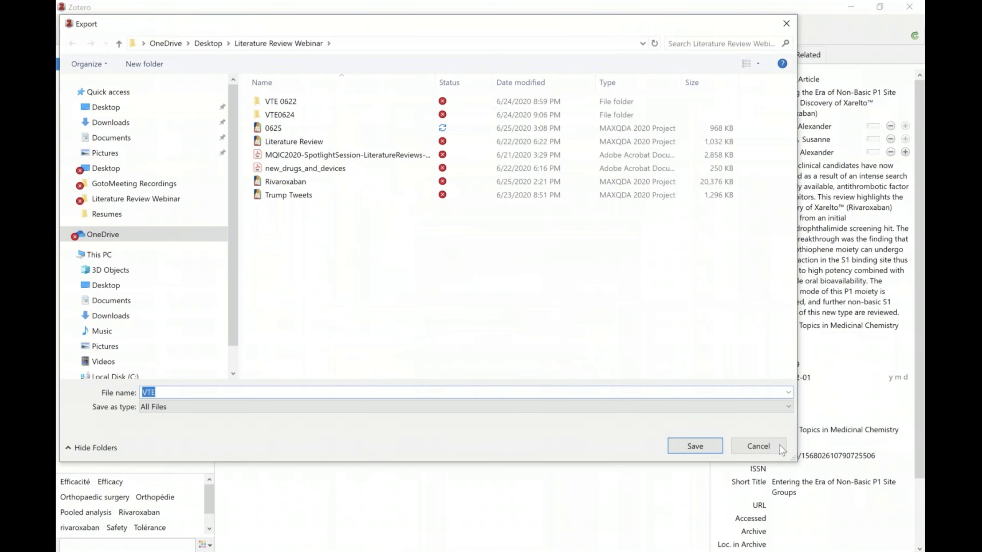
{"action": "left_click", "coordinate": [757, 446]}
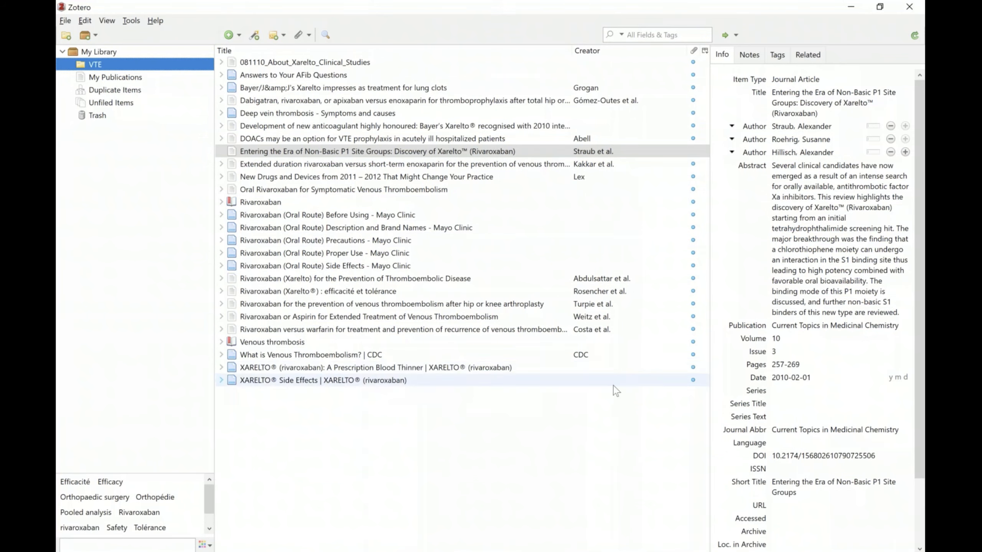
- Return to MAXQDA and start importing reference manager data from Zotero
{"action": "left_click", "coordinate": [915, 10]}
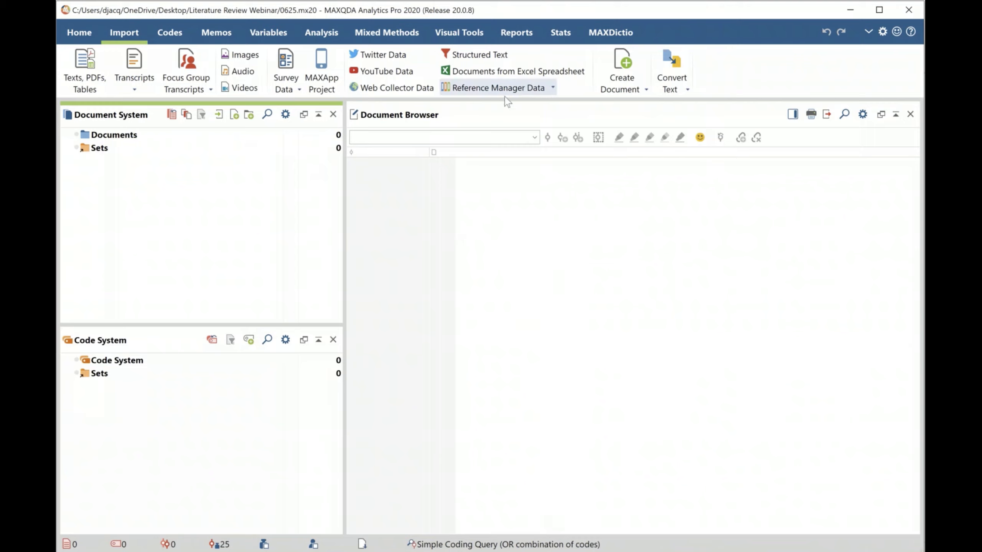
{"action": "left_click", "coordinate": [549, 93]}
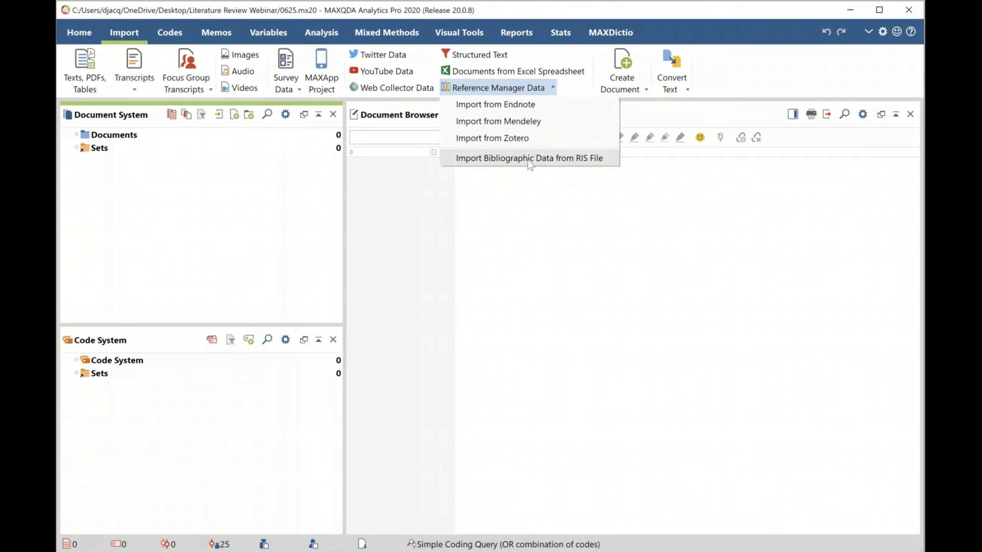
{"action": "left_click", "coordinate": [512, 141]}
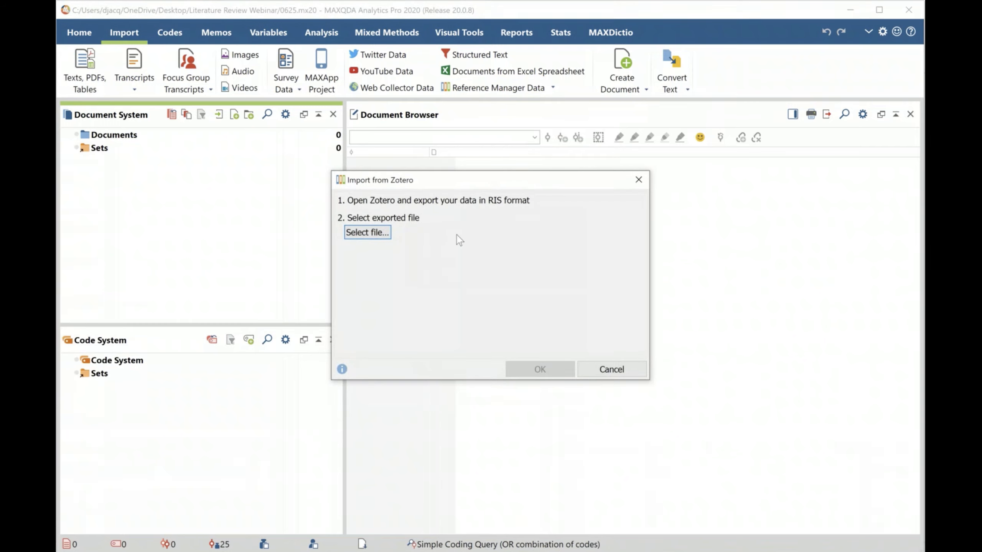
- Choose the exported file VTE0624.ris from the VTE0624 folder in Literature Review Webinar as the import source
{"action": "left_click", "coordinate": [375, 236]}
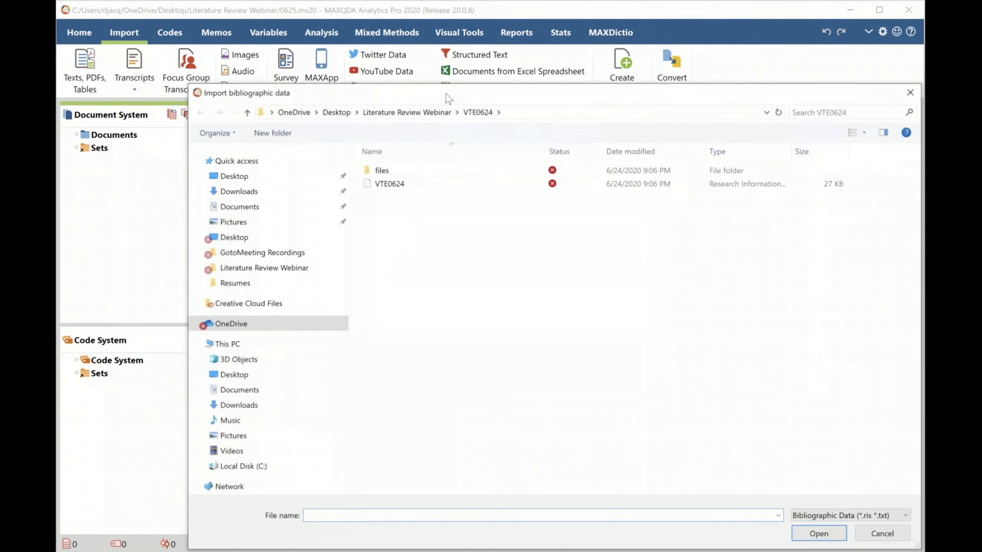
{"action": "left_click_drag", "start_coordinate": [446, 93], "coordinate": [385, 64]}
{"action": "left_click", "coordinate": [345, 83]}
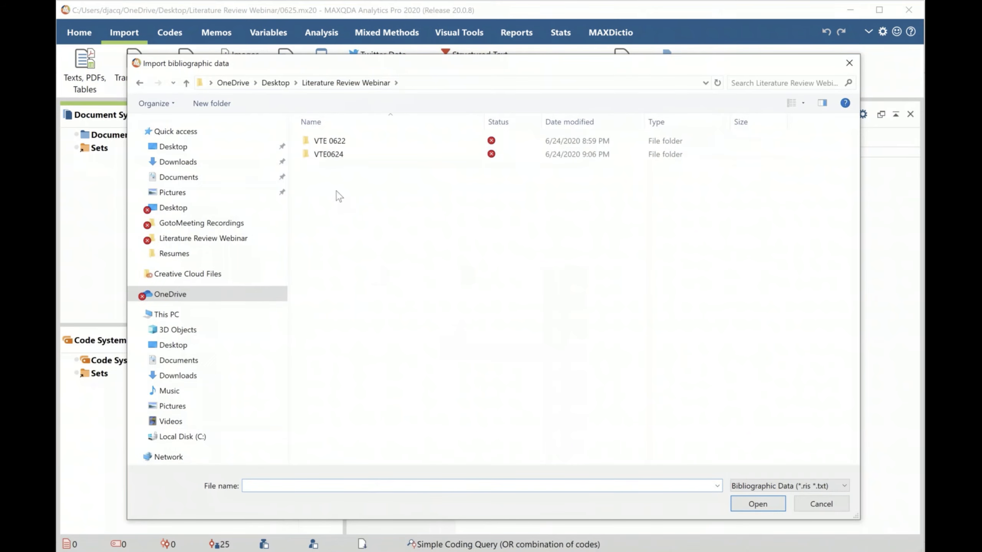
{"action": "double_click", "coordinate": [338, 156]}
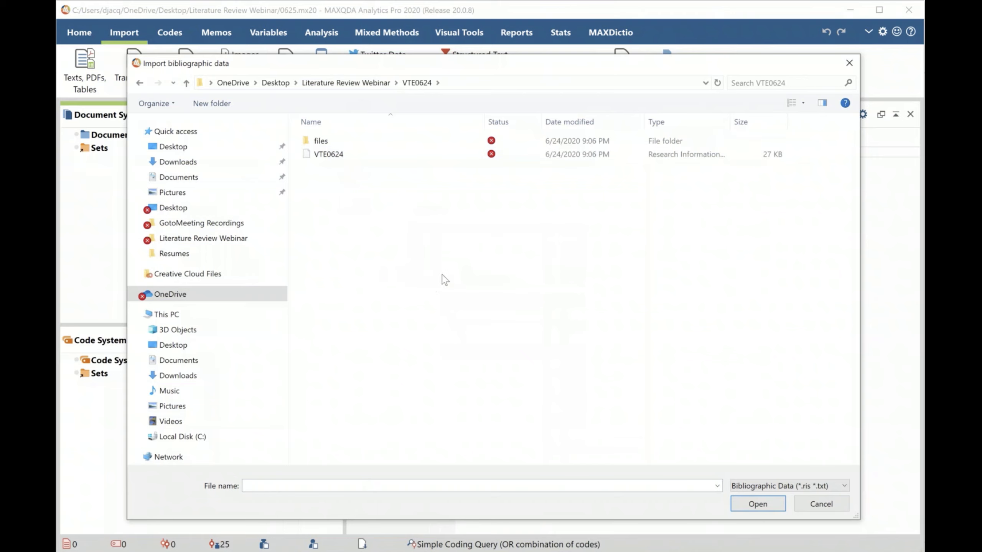
{"action": "left_click_drag", "start_coordinate": [395, 70], "coordinate": [350, 72]}
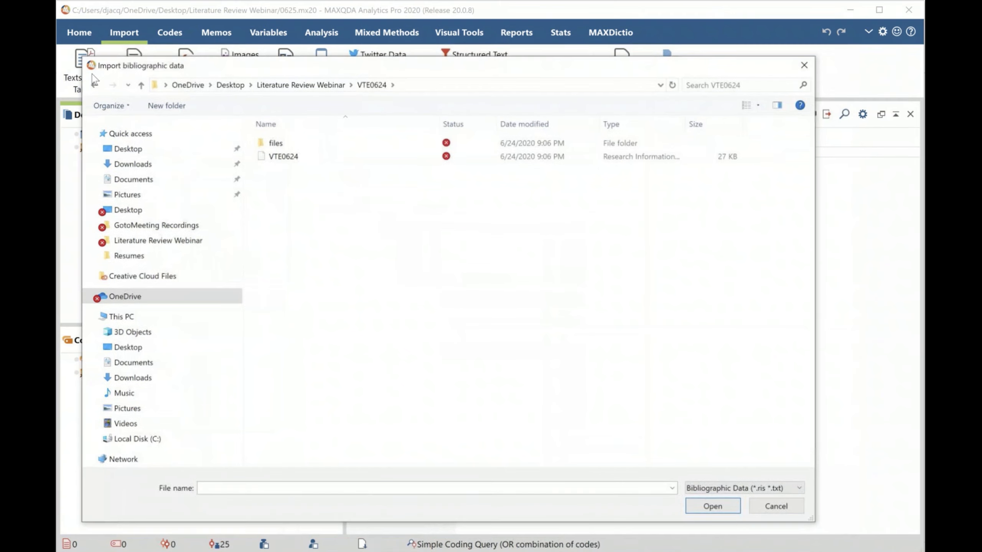
{"action": "left_click_drag", "start_coordinate": [82, 58], "coordinate": [210, 132]}
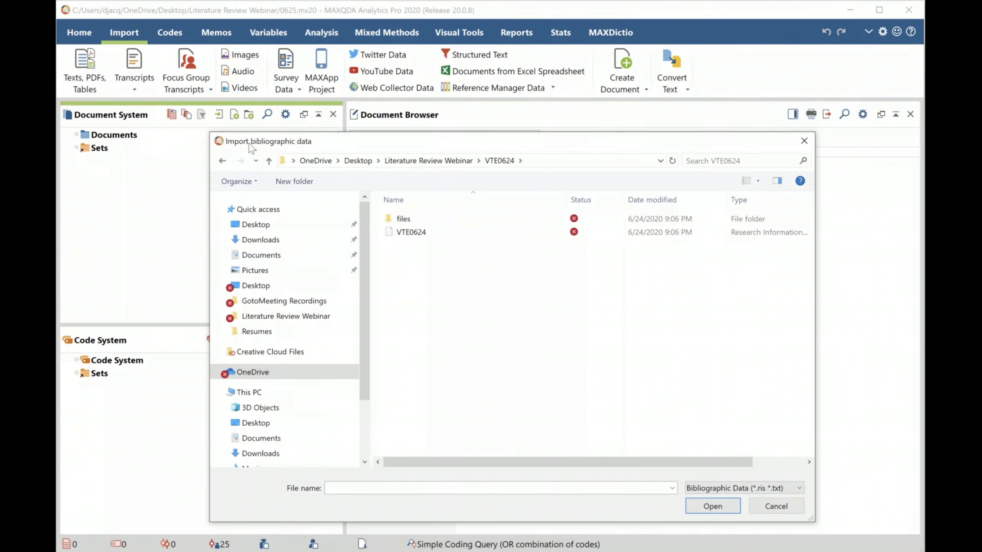
{"action": "left_click_drag", "start_coordinate": [361, 141], "coordinate": [212, 127]}
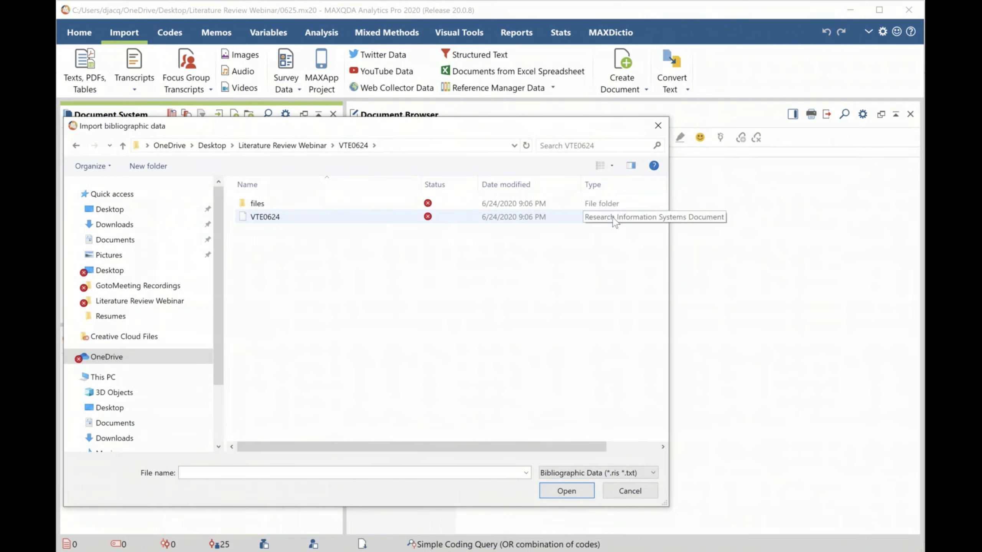
{"action": "left_click", "coordinate": [515, 216]}
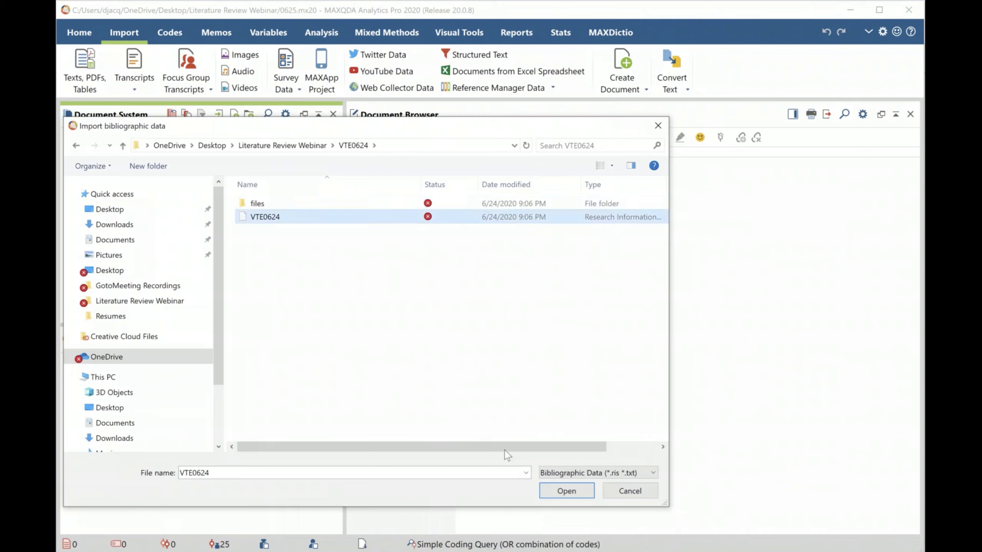
{"action": "left_click", "coordinate": [563, 493]}
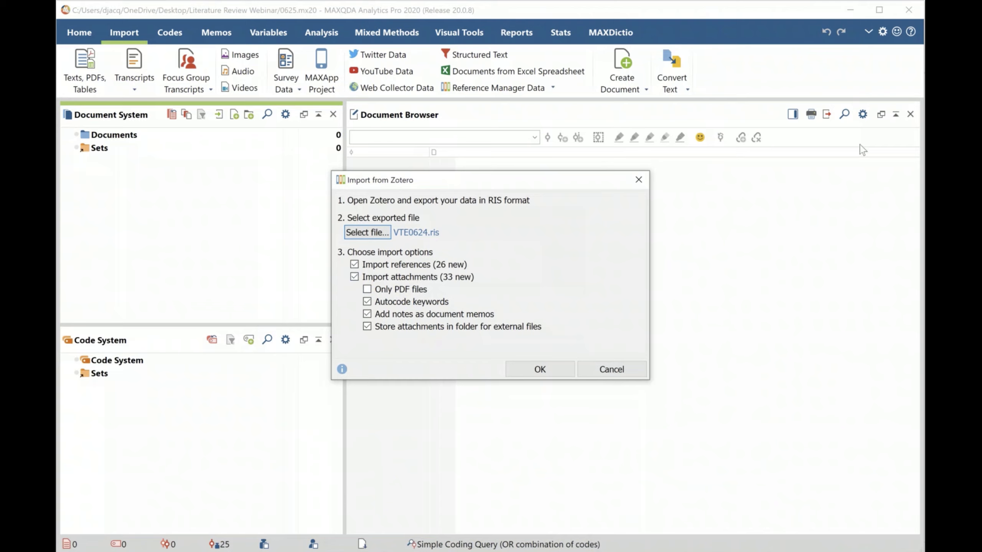
- Try limiting the imported attachments to only PDF files, and cancel the Zotero import
{"action": "key", "text": "alt+Tab"}
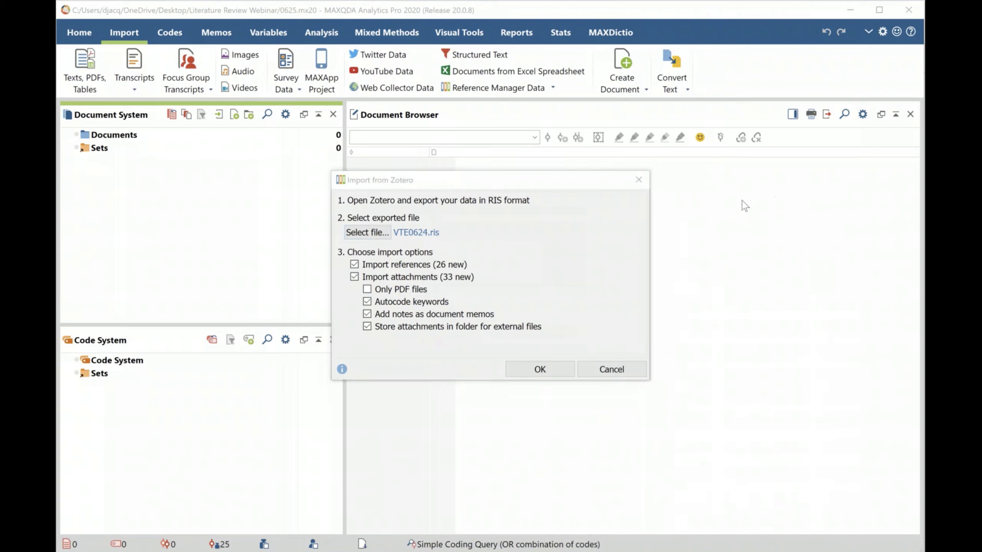
{"action": "left_click", "coordinate": [367, 289]}
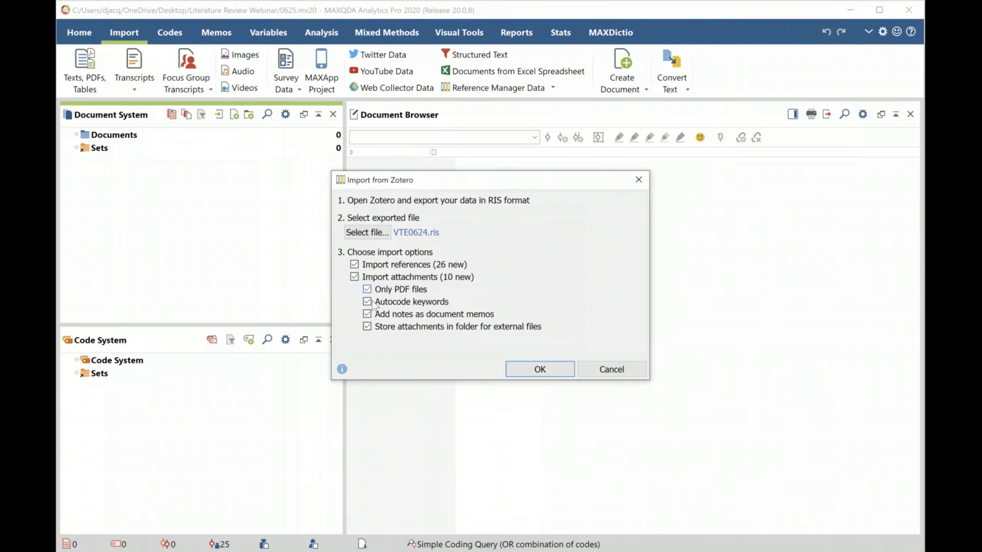
{"action": "left_click", "coordinate": [367, 290]}
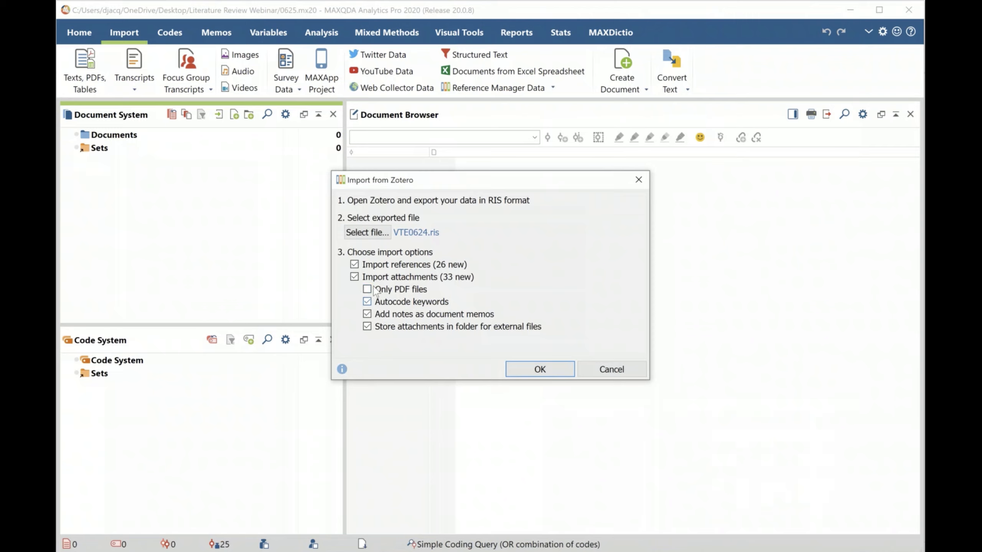
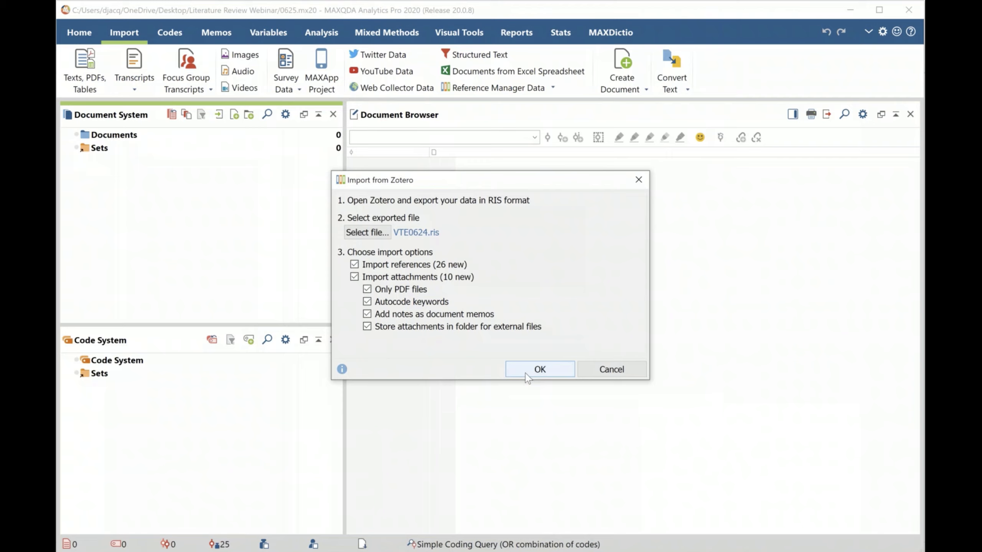
{"action": "left_click", "coordinate": [614, 372]}
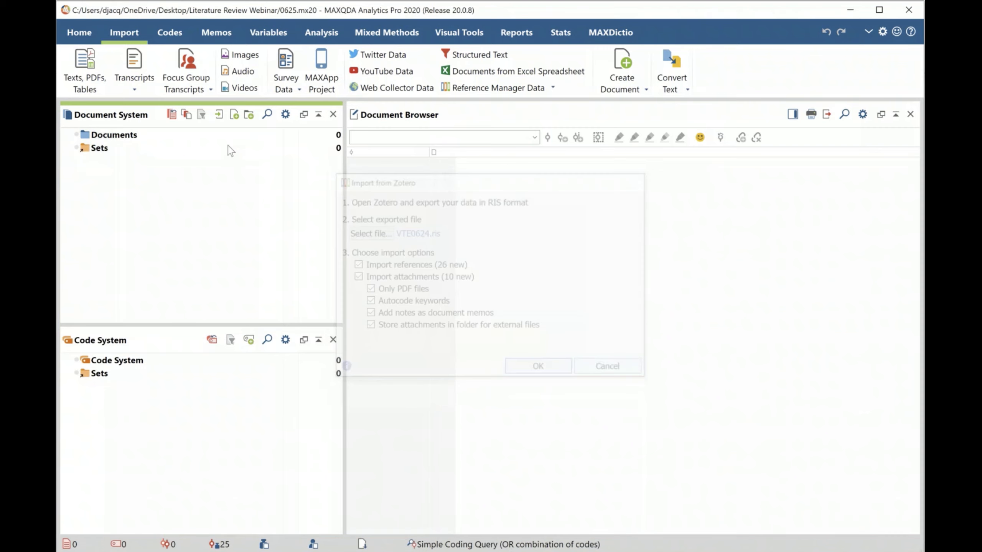
- Open the recent project Rivaroxaban.mx20 and expand its REFERENCES document group
{"action": "left_click", "coordinate": [79, 33]}
{"action": "left_click", "coordinate": [118, 83]}
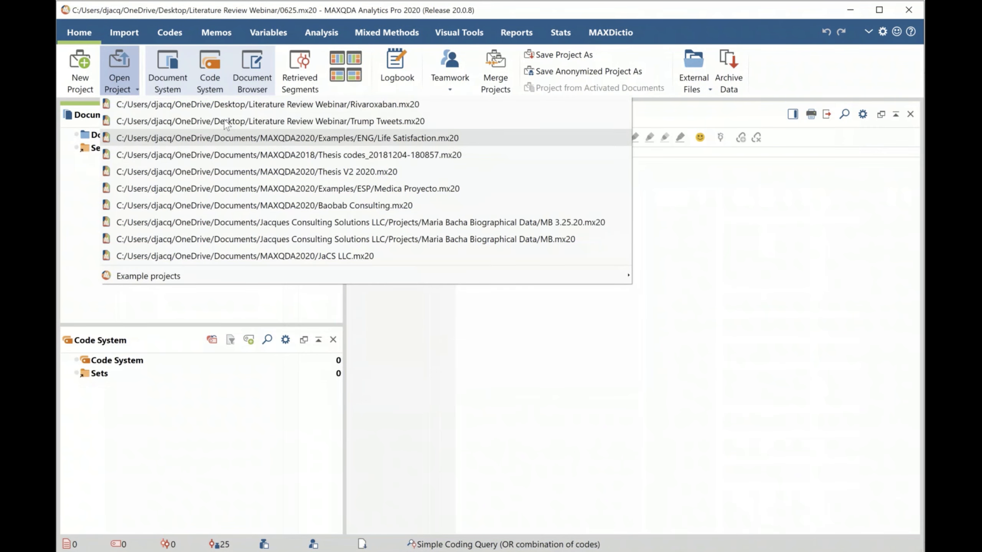
{"action": "left_click", "coordinate": [223, 110]}
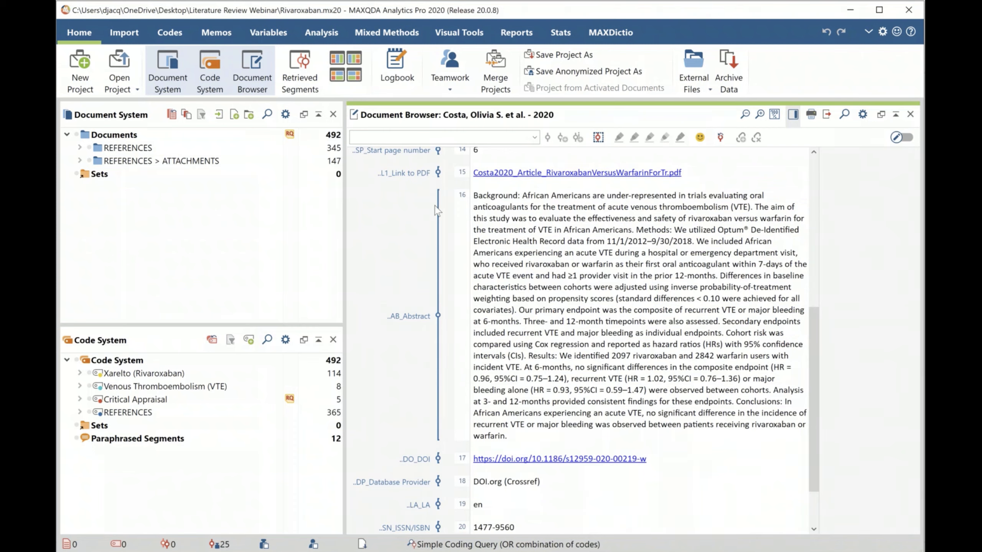
{"action": "scroll", "coordinate": [404, 242], "scroll_direction": "up", "scroll_amount": 3}
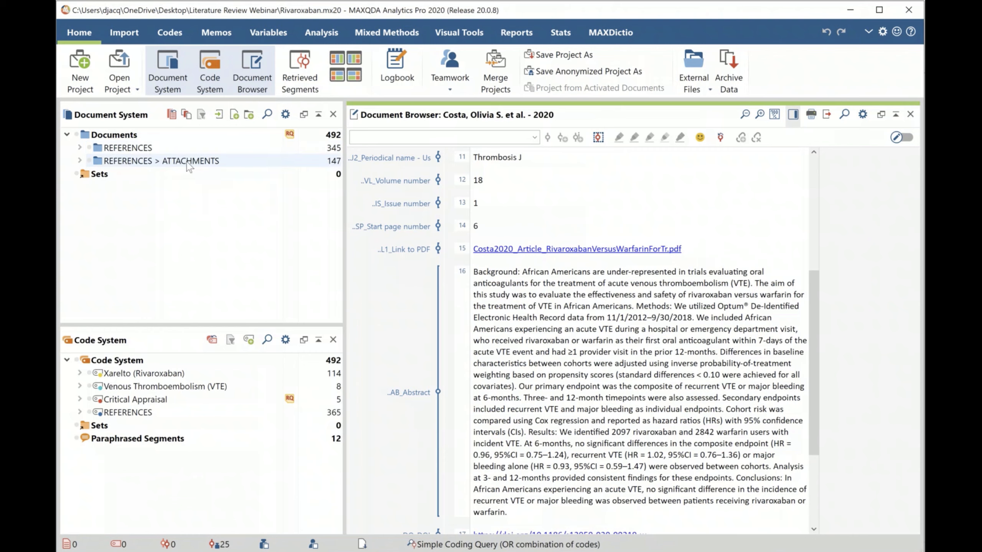
{"action": "left_click", "coordinate": [79, 148]}
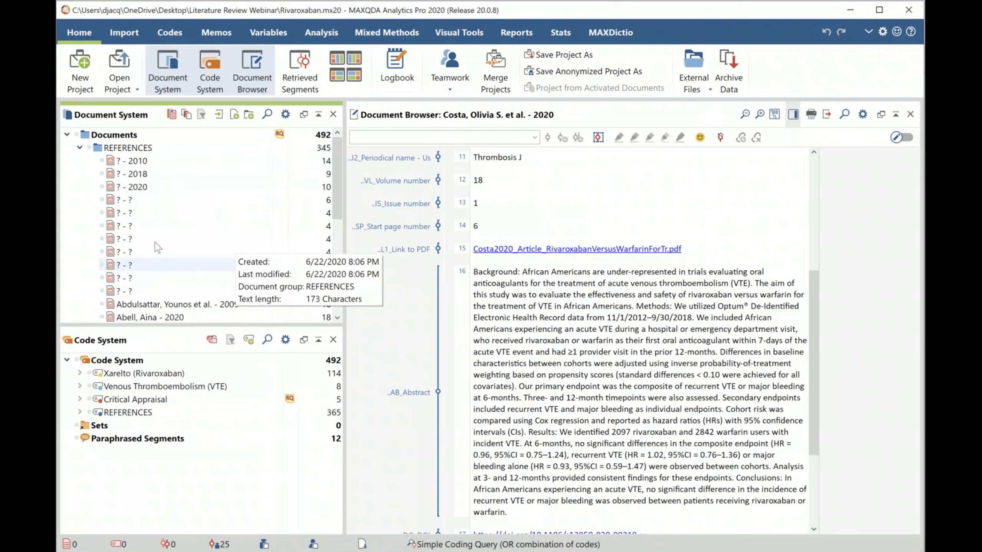
- Open the first "? - ?" reference in the REFERENCES group and check its bibliographic fields against the neighbouring entries
{"action": "double_click", "coordinate": [124, 204]}
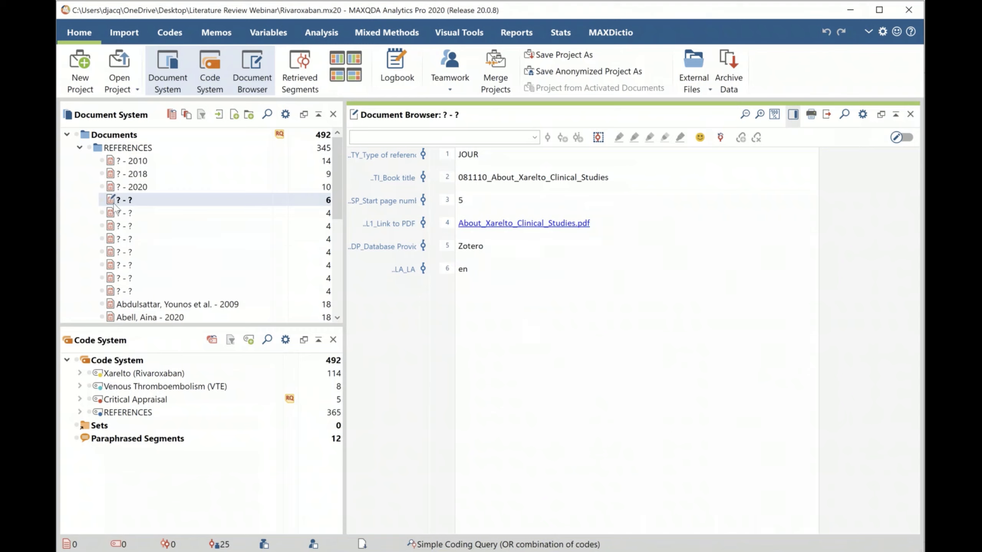
{"action": "mouse_move", "coordinate": [122, 209]}
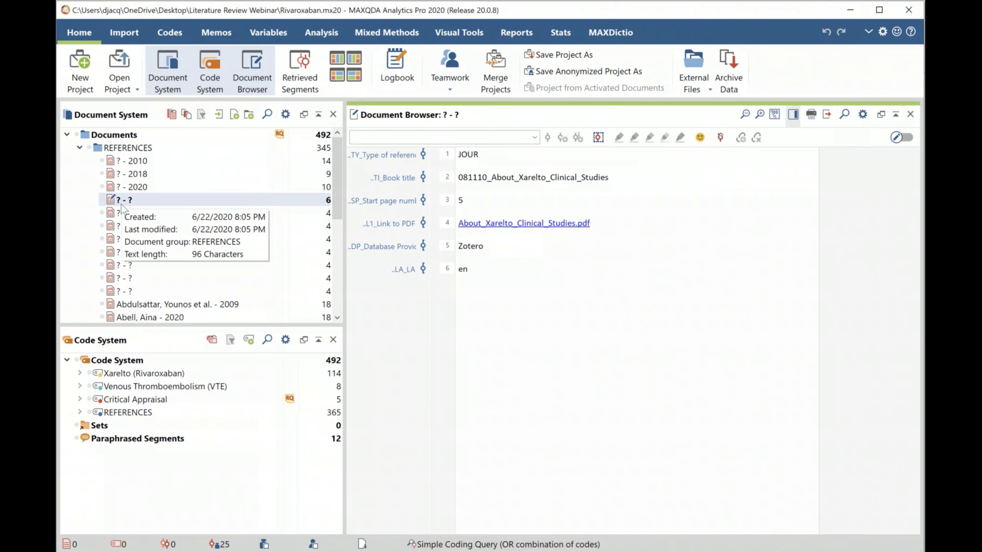
{"action": "scroll", "coordinate": [162, 239], "scroll_direction": "down", "scroll_amount": 2}
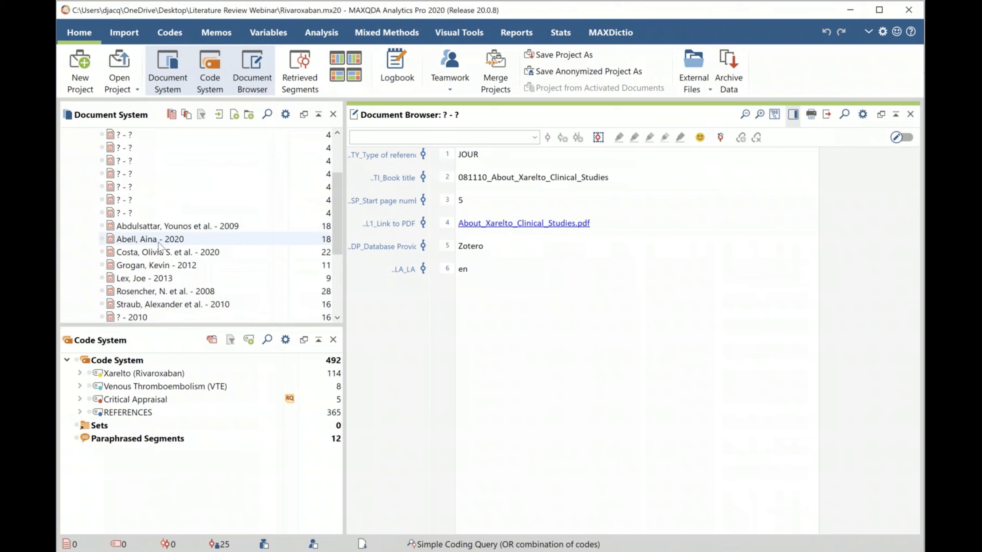
{"action": "mouse_move", "coordinate": [160, 242]}
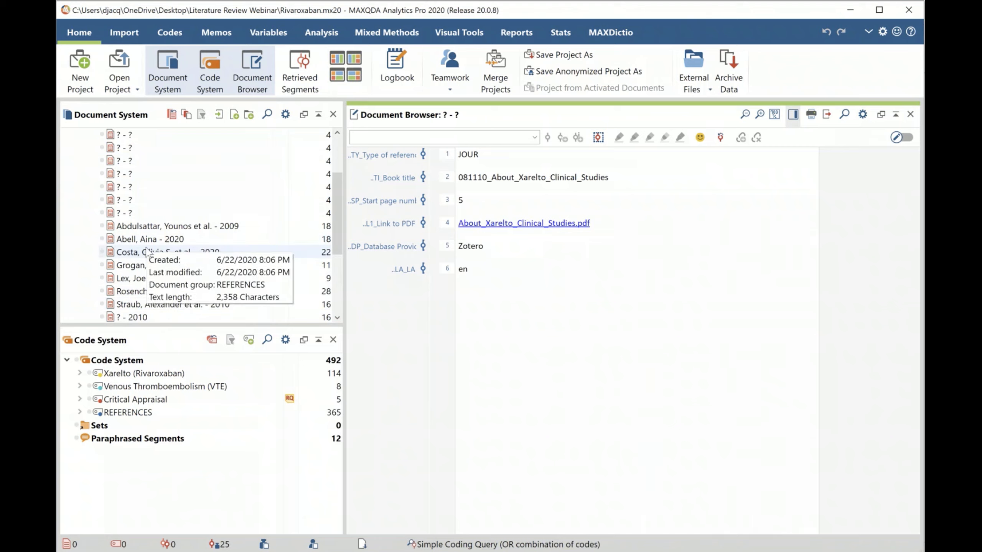
{"action": "scroll", "coordinate": [134, 209], "scroll_direction": "up", "scroll_amount": 1}
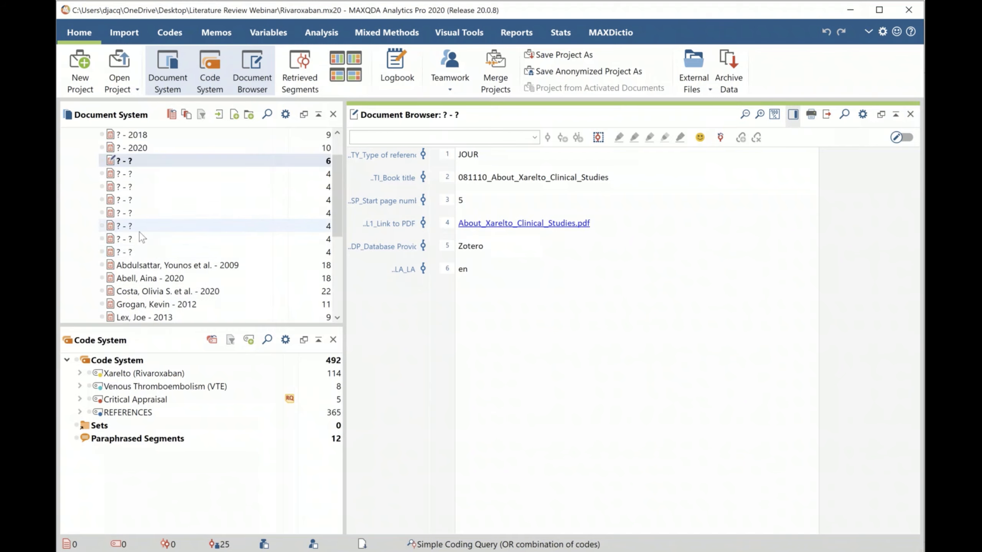
- Rename the open "? - ?" reference document as Xarelto Clinicial Studies
{"action": "left_click", "coordinate": [129, 163]}
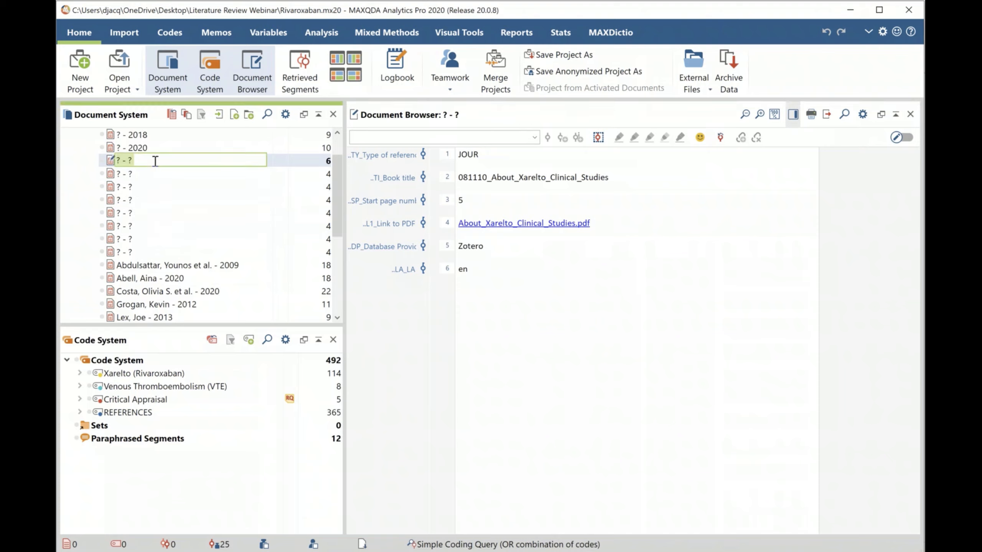
{"action": "key", "text": "BackSpace"}
{"action": "type", "text": "Xarelto Clinicial Studies"}
{"action": "left_click", "coordinate": [467, 313]}
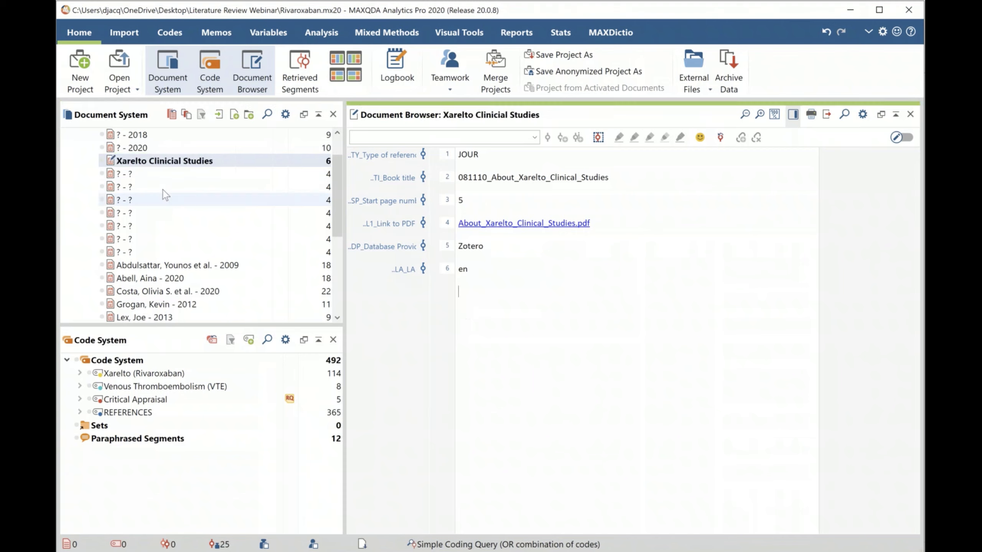
- Open the 2009 reference on Rivaroxaban (Xarelto) for the Prevention of Thromboembolic Disease and review its coded fields and links
{"action": "scroll", "coordinate": [158, 202], "scroll_direction": "down", "scroll_amount": 1}
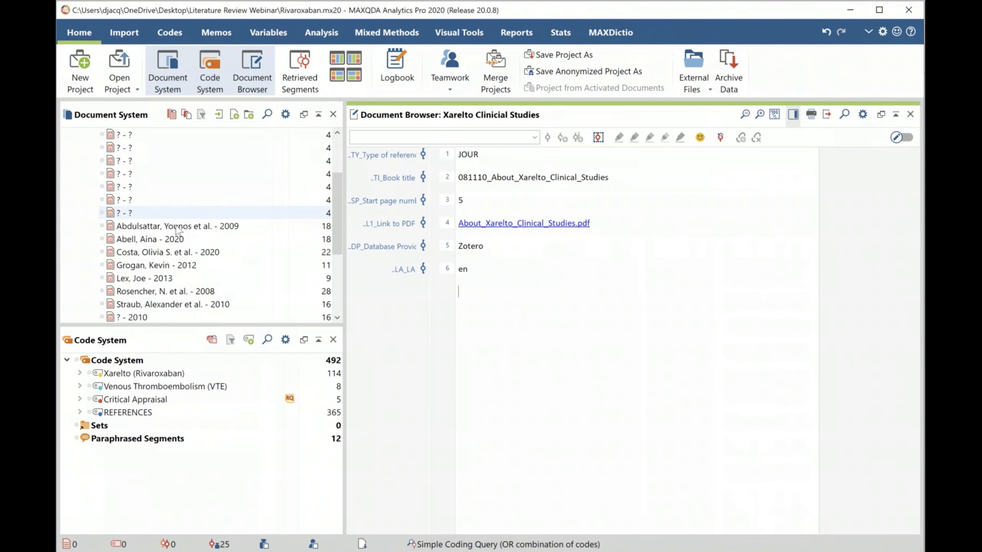
{"action": "scroll", "coordinate": [182, 233], "scroll_direction": "up", "scroll_amount": 2}
{"action": "scroll", "coordinate": [186, 237], "scroll_direction": "down", "scroll_amount": 1}
{"action": "double_click", "coordinate": [175, 266]}
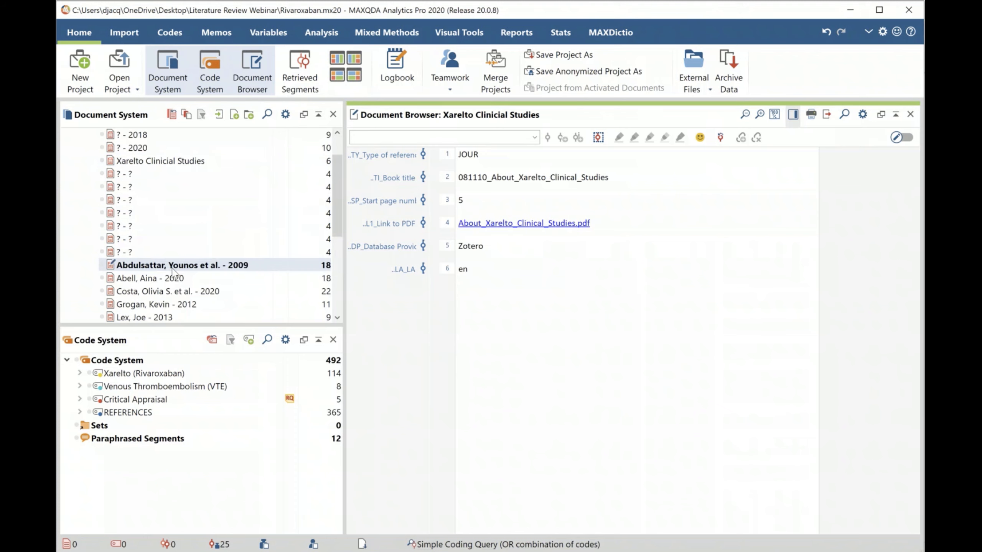
{"action": "scroll", "coordinate": [244, 265], "scroll_direction": "up", "scroll_amount": 1}
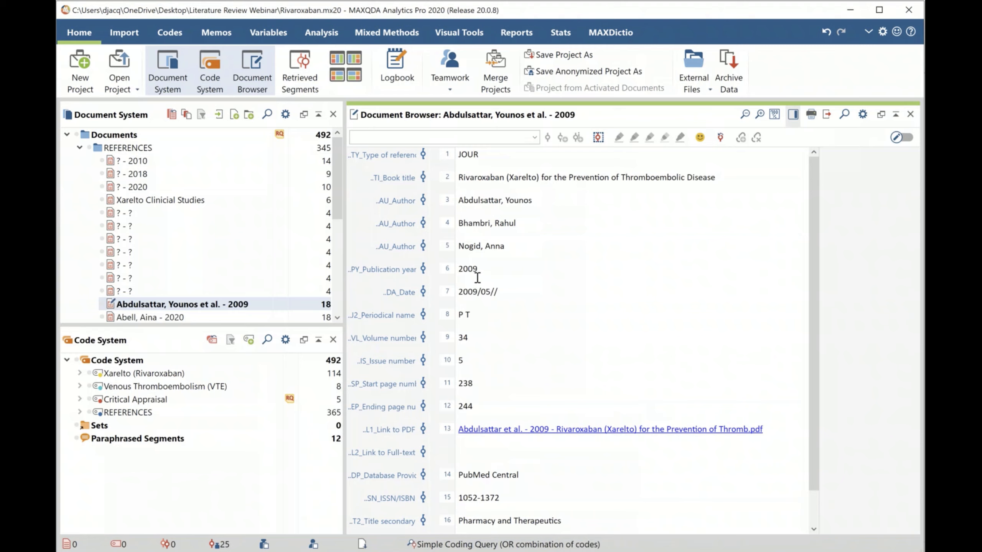
{"action": "scroll", "coordinate": [483, 300], "scroll_direction": "down", "scroll_amount": 1}
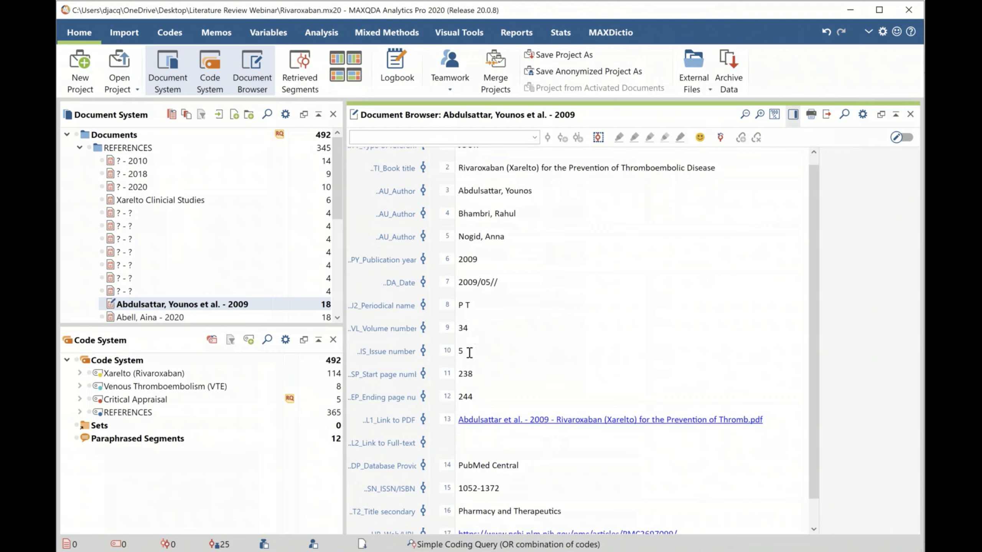
{"action": "scroll", "coordinate": [464, 355], "scroll_direction": "down", "scroll_amount": 2}
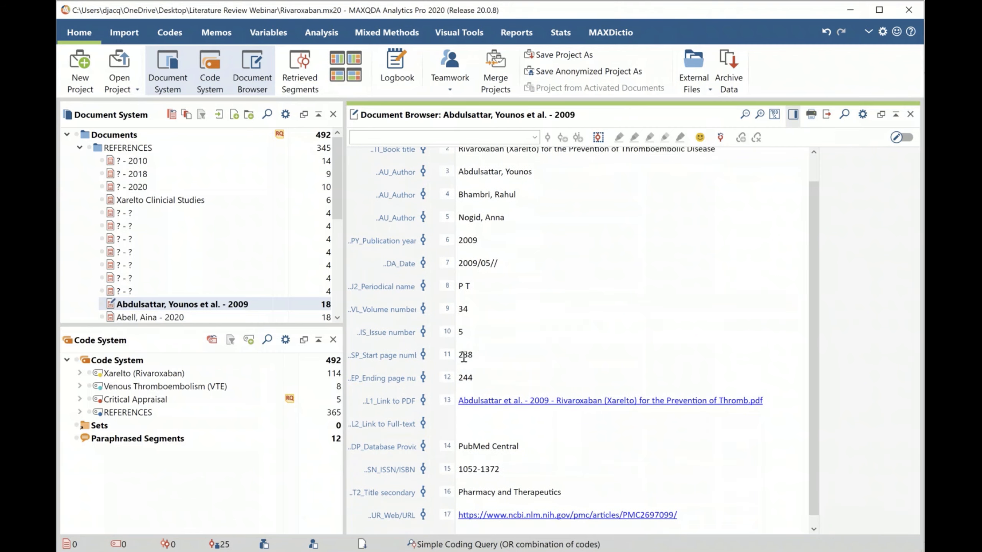
{"action": "scroll", "coordinate": [462, 375], "scroll_direction": "down", "scroll_amount": 1}
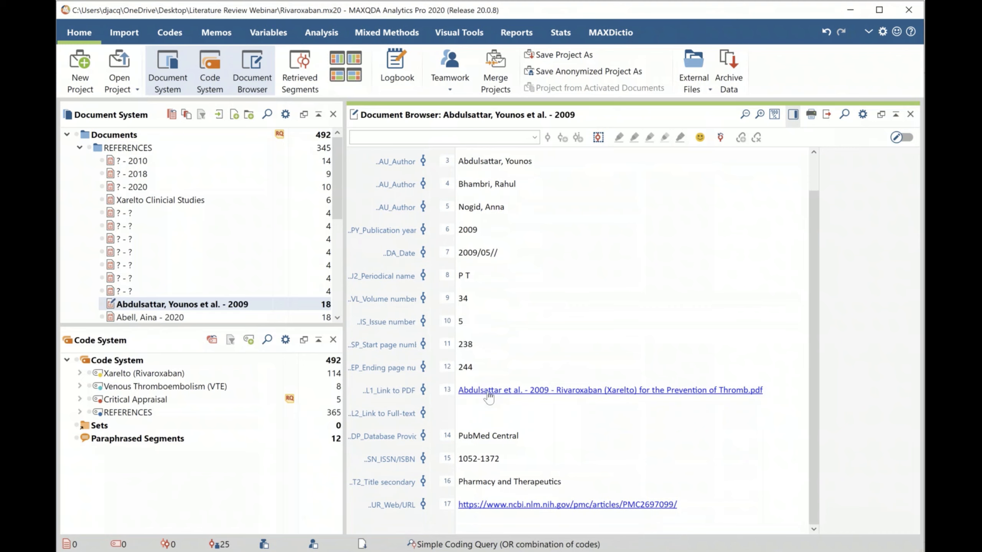
{"action": "mouse_move", "coordinate": [488, 396]}
{"action": "scroll", "coordinate": [546, 305], "scroll_direction": "up", "scroll_amount": 2}
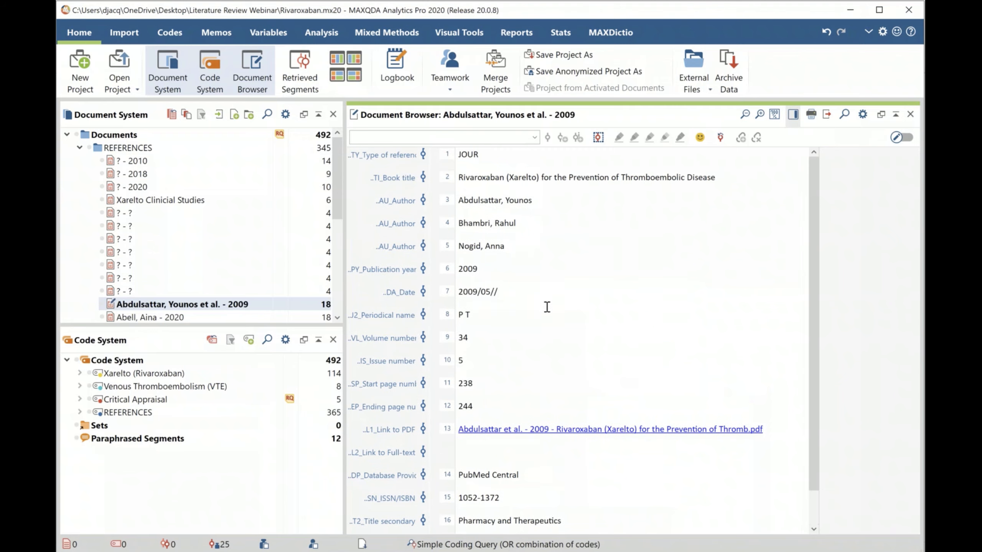
{"action": "scroll", "coordinate": [502, 328], "scroll_direction": "down", "scroll_amount": 2}
{"action": "scroll", "coordinate": [505, 327], "scroll_direction": "up", "scroll_amount": 2}
- Open the "? - ?" reference directly below Xarelto Clinicial Studies and look over the rest of the reference list
{"action": "double_click", "coordinate": [128, 214]}
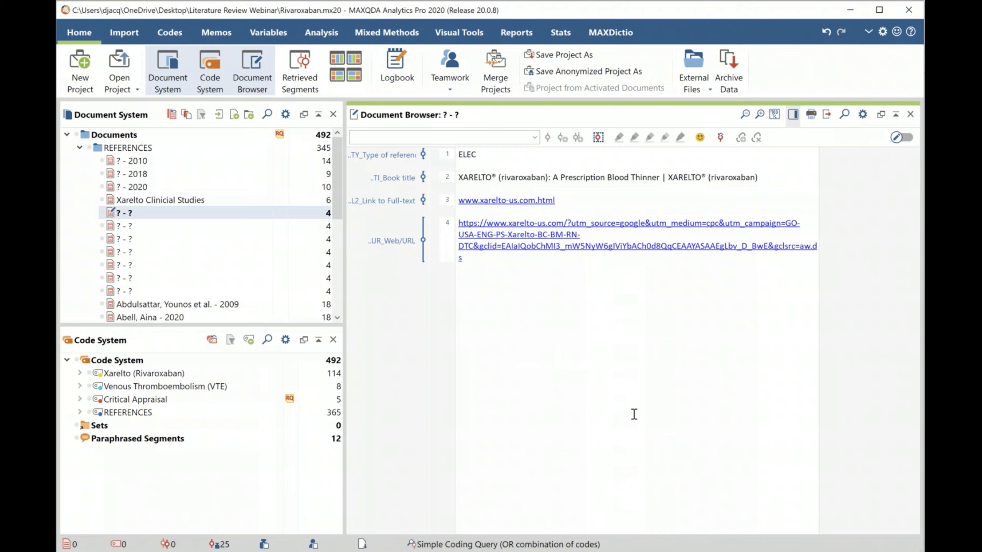
{"action": "scroll", "coordinate": [197, 273], "scroll_direction": "down", "scroll_amount": 3}
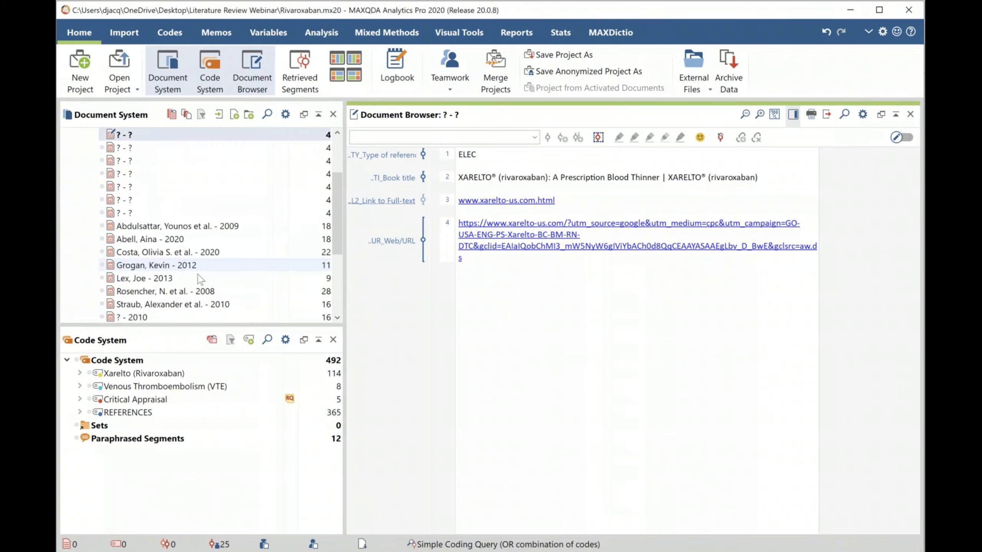
{"action": "scroll", "coordinate": [156, 259], "scroll_direction": "up", "scroll_amount": 2}
{"action": "scroll", "coordinate": [156, 263], "scroll_direction": "up", "scroll_amount": 2}
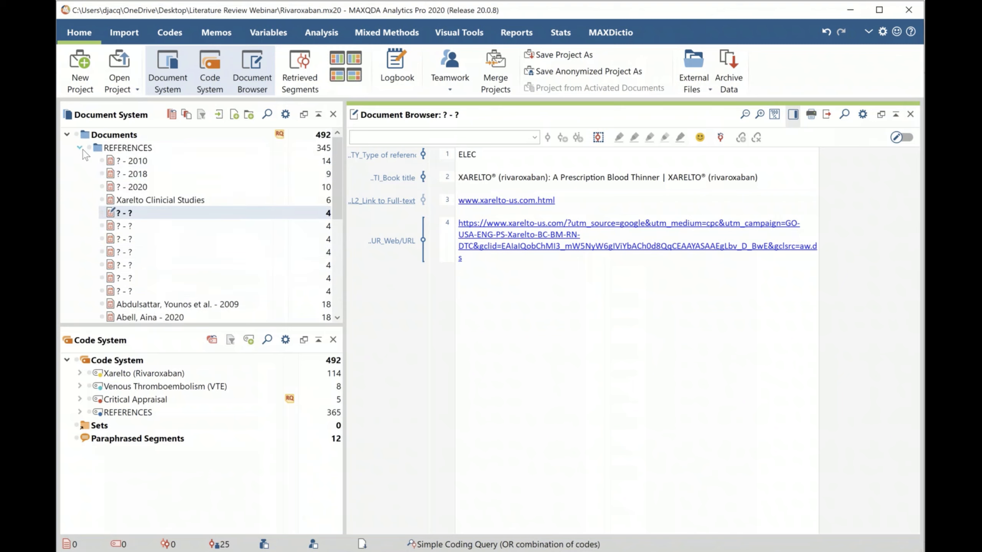
- Collapse REFERENCES, expand REFERENCES > ATTACHMENTS, and read through the second 2010 PDF on the development of a new anticoagulant
{"action": "left_click", "coordinate": [80, 148]}
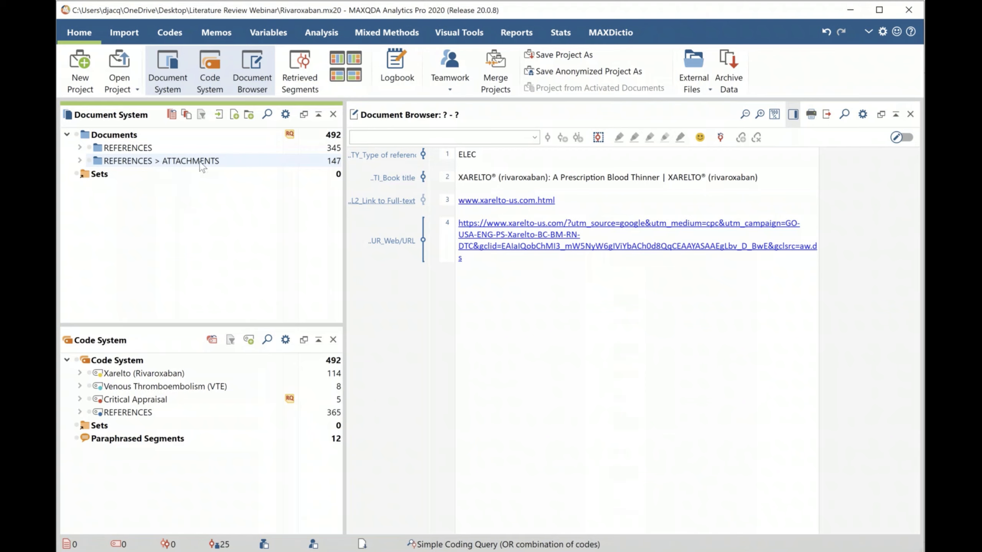
{"action": "left_click", "coordinate": [79, 161]}
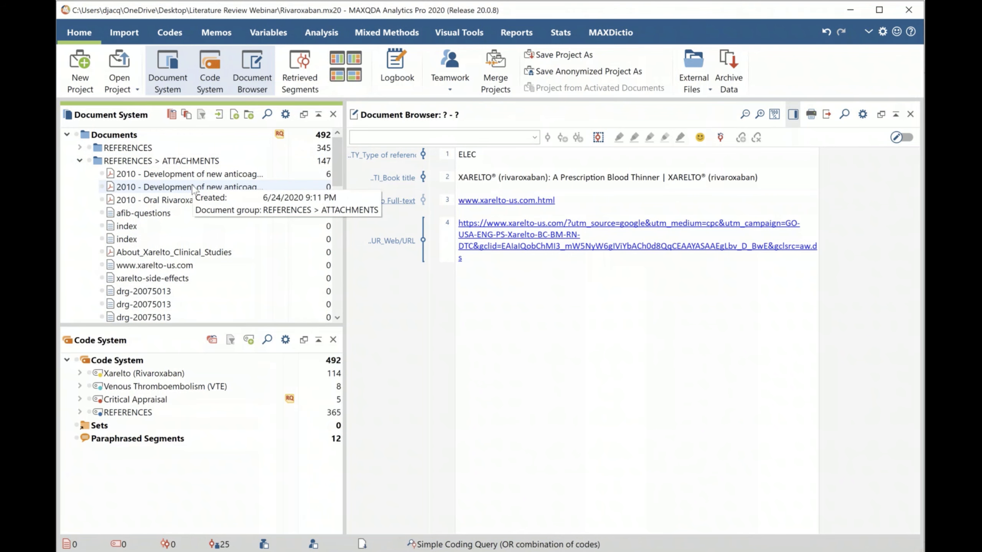
{"action": "double_click", "coordinate": [167, 188]}
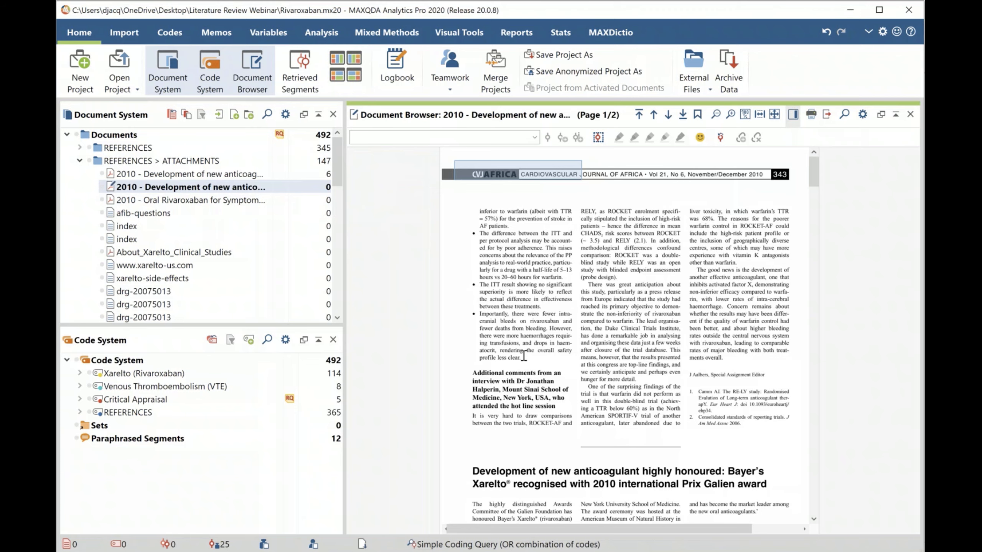
{"action": "scroll", "coordinate": [453, 352], "scroll_direction": "down", "scroll_amount": 1}
{"action": "scroll", "coordinate": [453, 354], "scroll_direction": "down", "scroll_amount": 5}
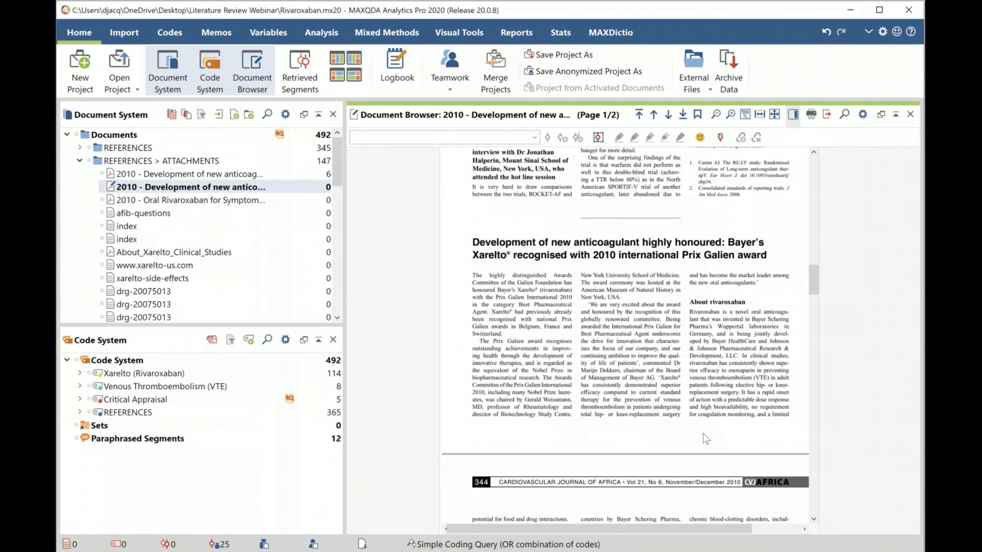
{"action": "scroll", "coordinate": [703, 432], "scroll_direction": "down", "scroll_amount": 7}
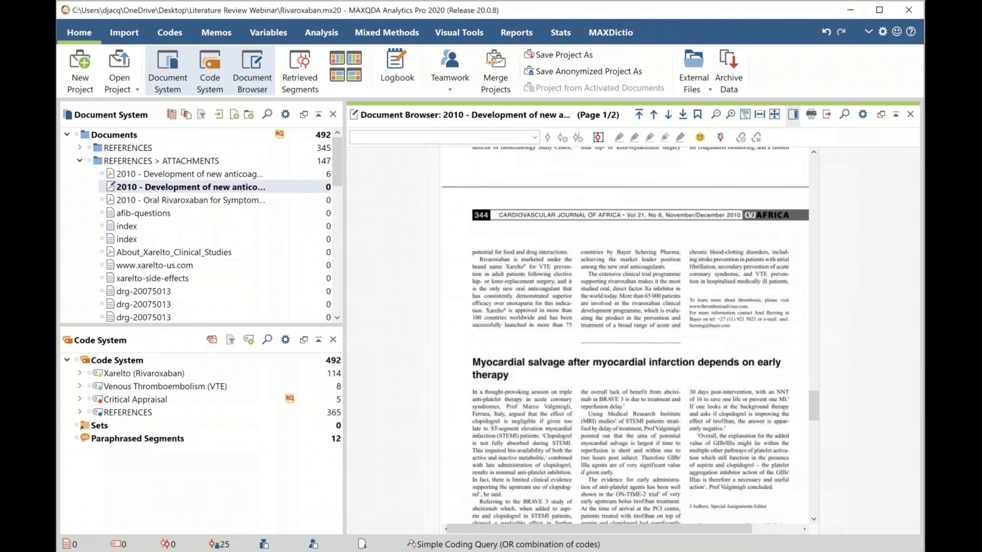
{"action": "left_click", "coordinate": [160, 267]}
{"action": "double_click", "coordinate": [160, 266]}
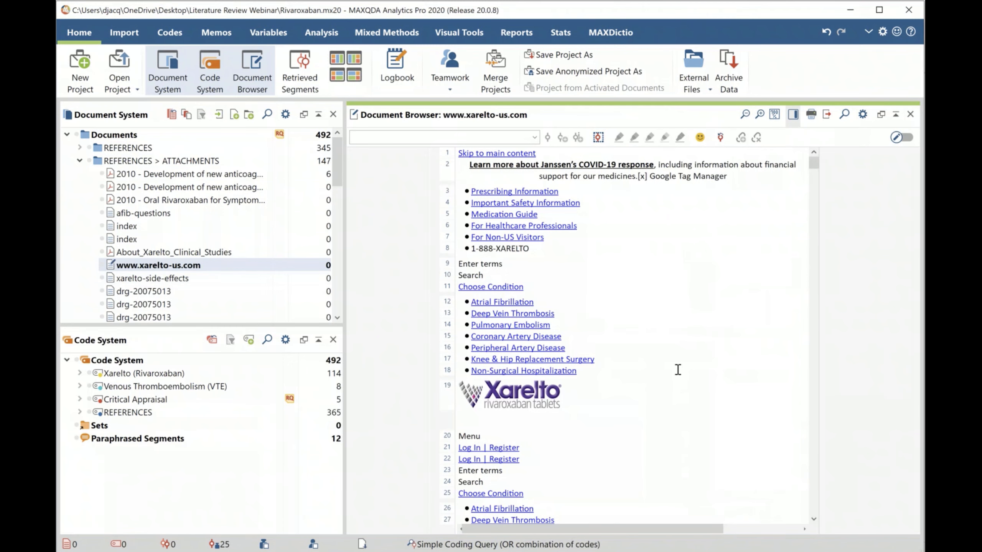
{"action": "scroll", "coordinate": [568, 334], "scroll_direction": "down", "scroll_amount": 2}
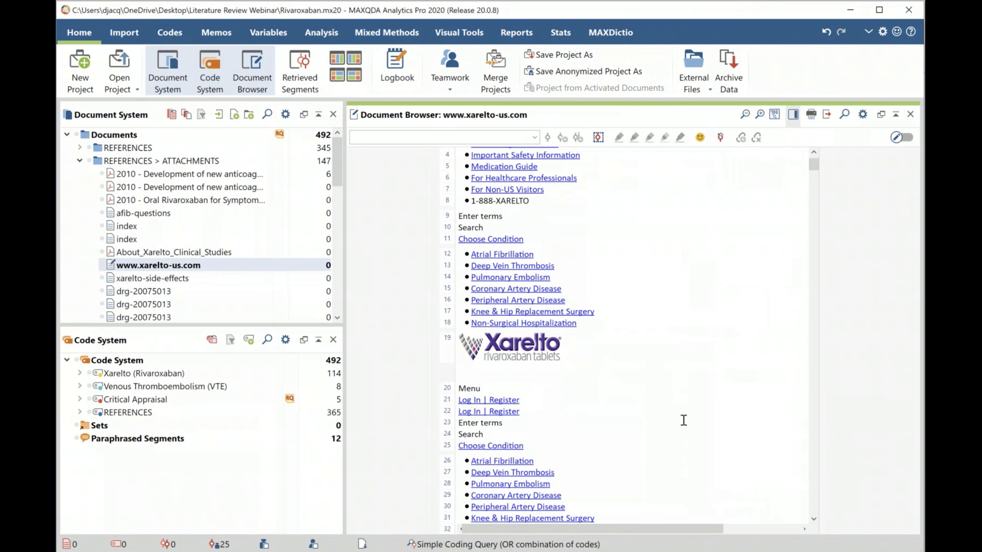
{"action": "scroll", "coordinate": [630, 416], "scroll_direction": "down", "scroll_amount": 5}
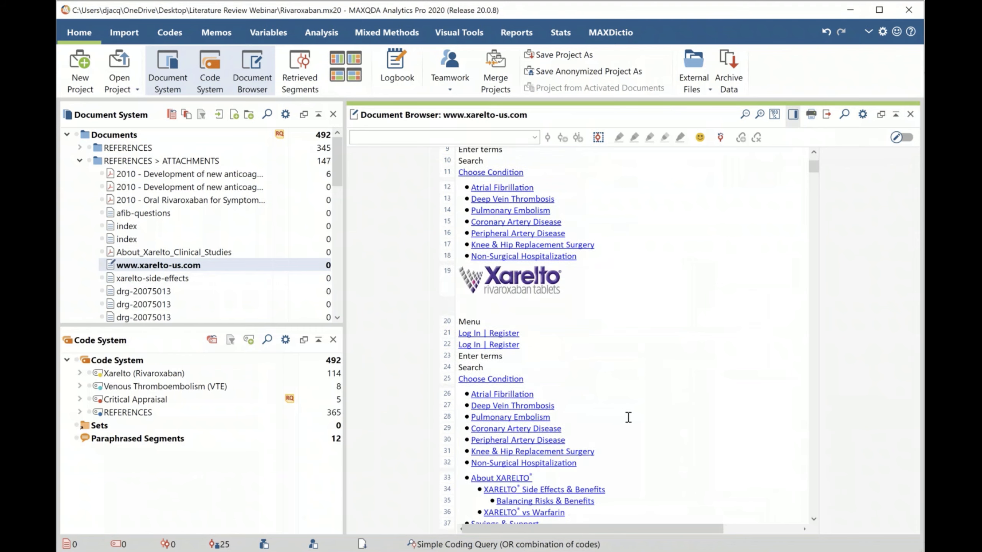
{"action": "scroll", "coordinate": [634, 417], "scroll_direction": "down", "scroll_amount": 13}
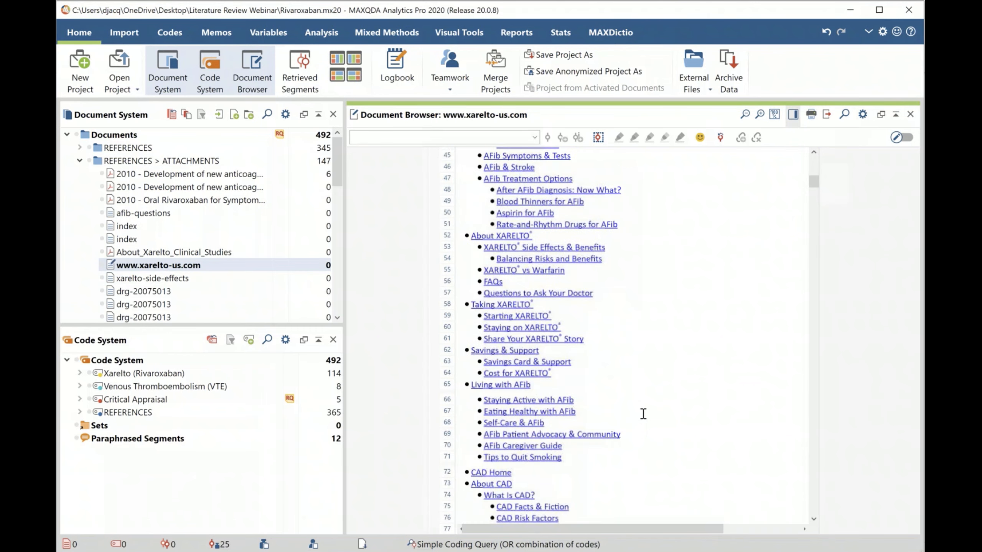
{"action": "scroll", "coordinate": [810, 319], "scroll_direction": "down", "scroll_amount": 20}
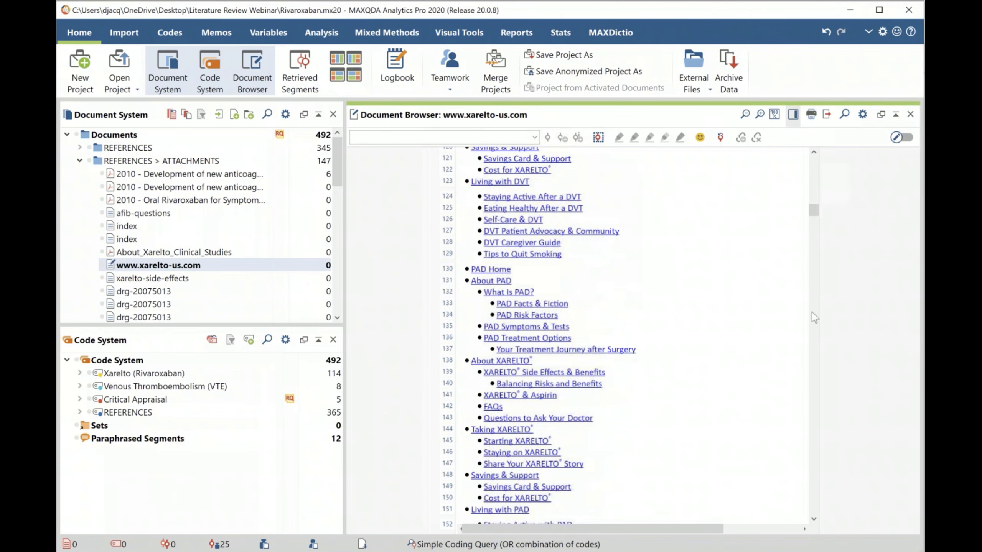
{"action": "scroll", "coordinate": [821, 256], "scroll_direction": "down", "scroll_amount": 10}
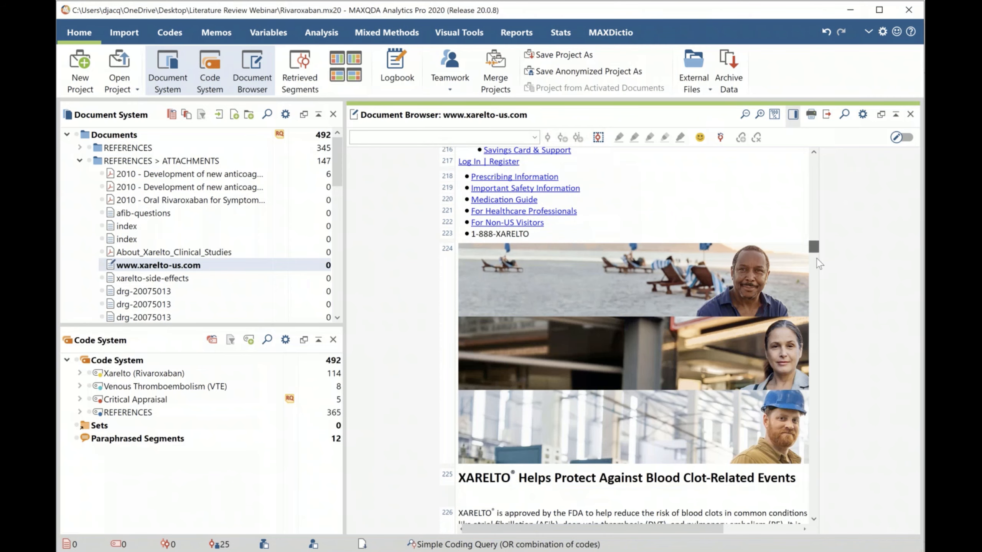
{"action": "left_click_drag", "start_coordinate": [813, 258], "coordinate": [813, 284]}
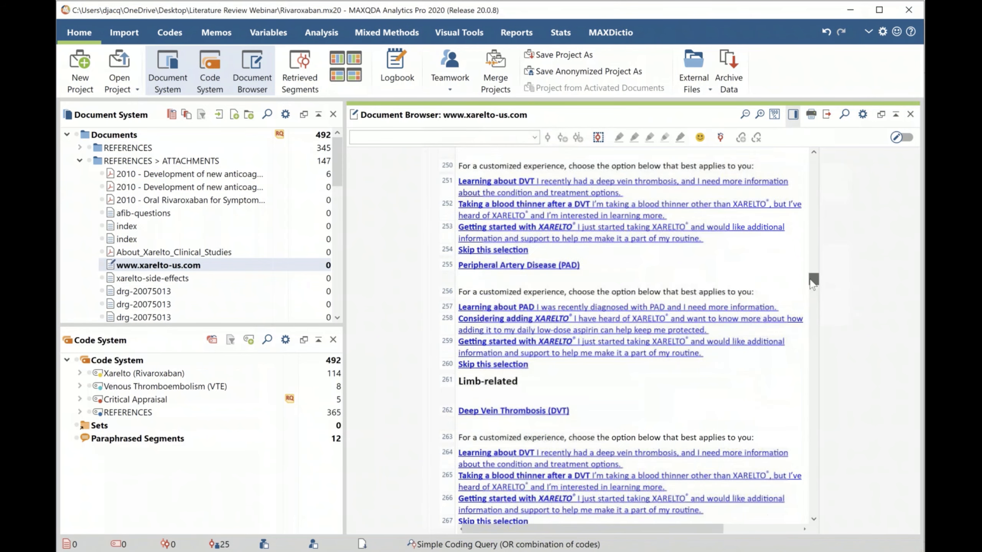
- View the attached 2020 PDF article on rivaroxaban versus warfarin, and collapse the REFERENCES > ATTACHMENTS group
{"action": "scroll", "coordinate": [153, 244], "scroll_direction": "down", "scroll_amount": 4}
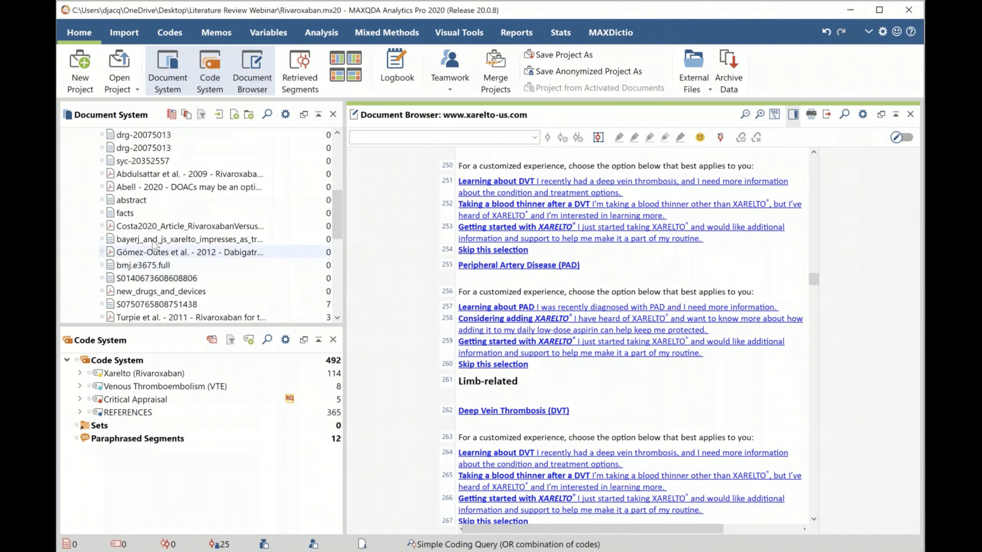
{"action": "double_click", "coordinate": [150, 227]}
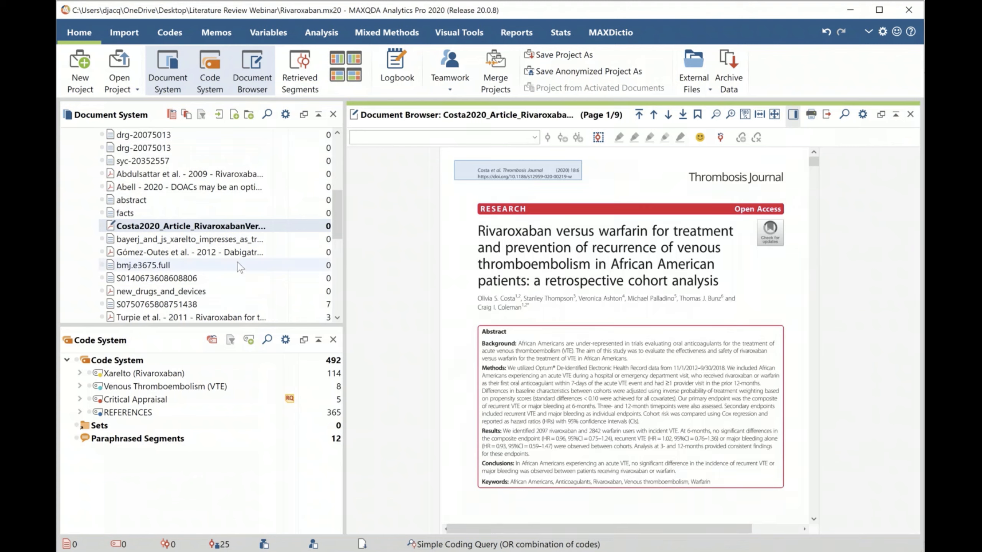
{"action": "scroll", "coordinate": [236, 282], "scroll_direction": "up", "scroll_amount": 5}
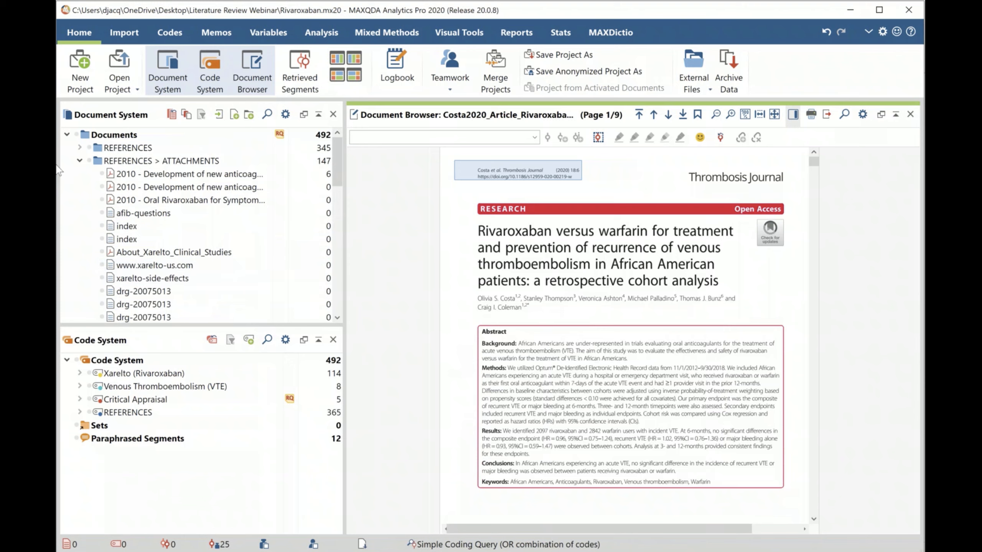
{"action": "left_click", "coordinate": [79, 161]}
- Expand the REFERENCES group and reopen the 2009 reference on rivaroxaban for preventing thromboembolic disease
{"action": "left_click", "coordinate": [79, 147]}
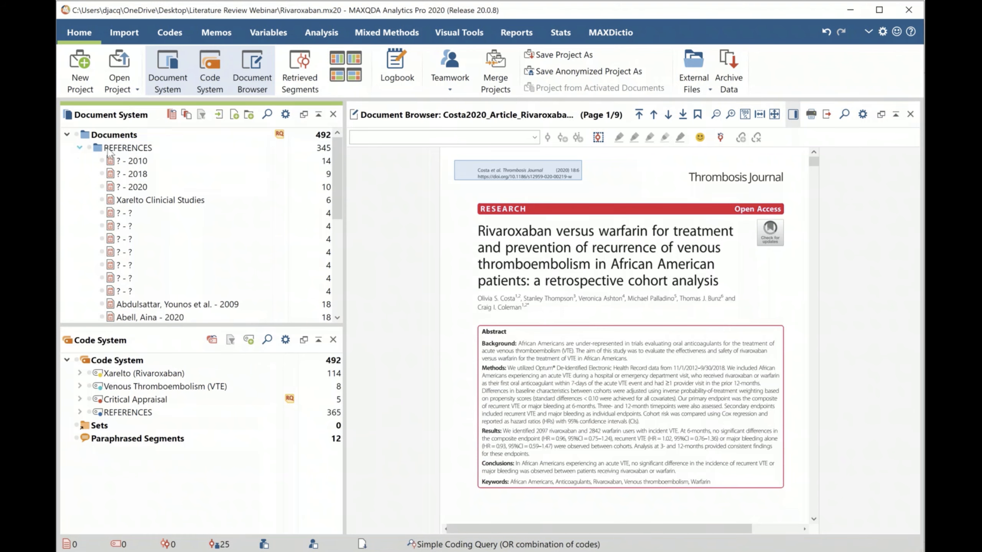
{"action": "scroll", "coordinate": [195, 258], "scroll_direction": "down", "scroll_amount": 3}
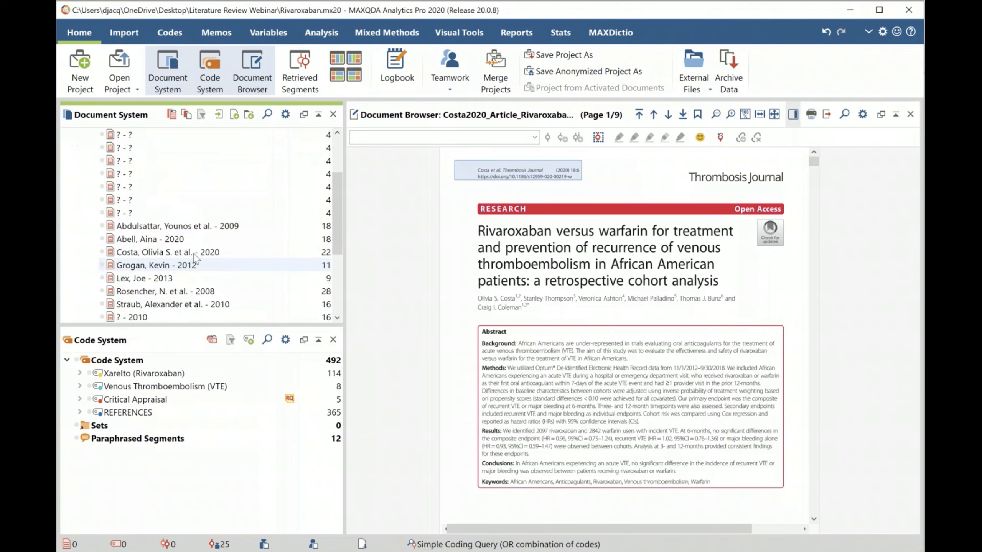
{"action": "double_click", "coordinate": [166, 227]}
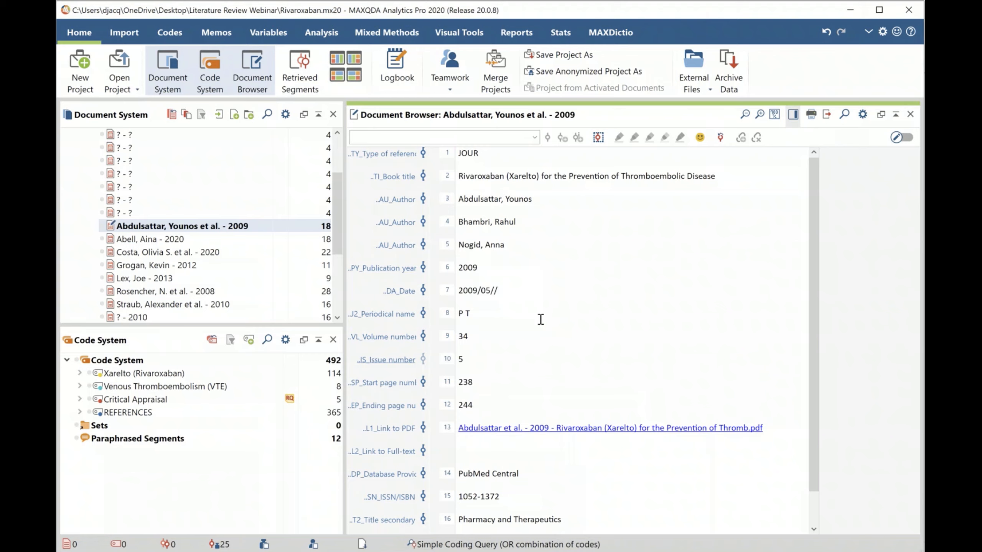
- Open the PDF linked in the 2009 rivaroxaban reference and skim its first page
{"action": "left_click", "coordinate": [473, 429]}
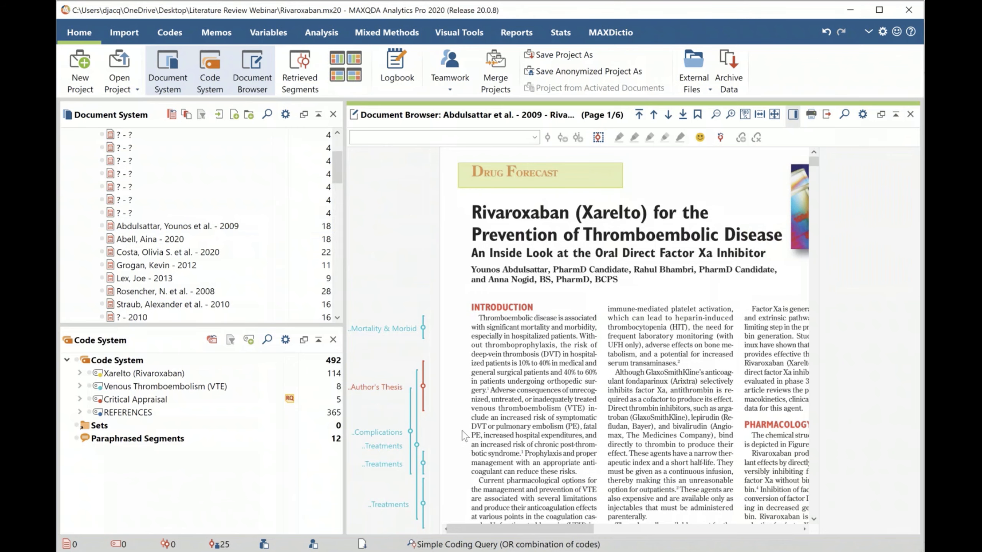
{"action": "scroll", "coordinate": [556, 416], "scroll_direction": "down", "scroll_amount": 2}
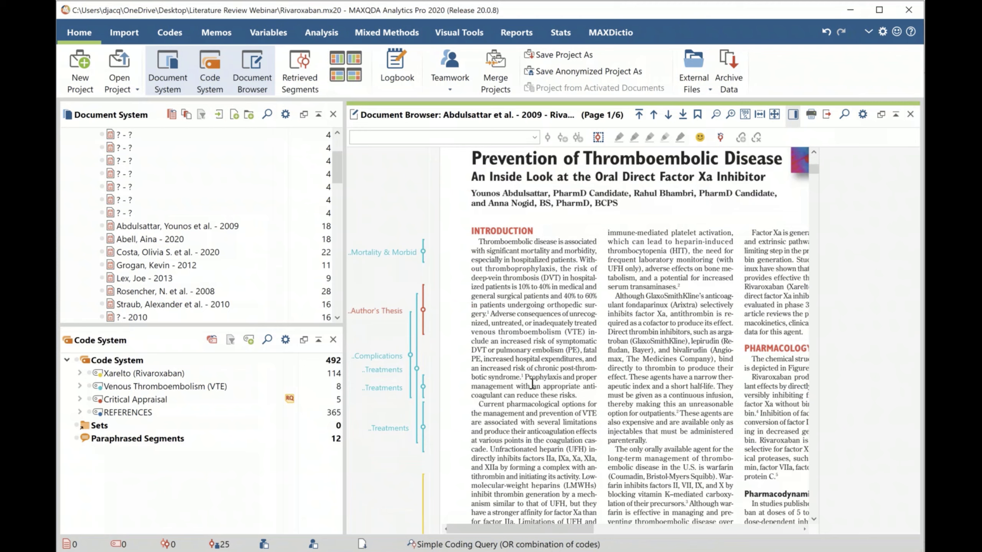
{"action": "scroll", "coordinate": [541, 369], "scroll_direction": "up", "scroll_amount": 2}
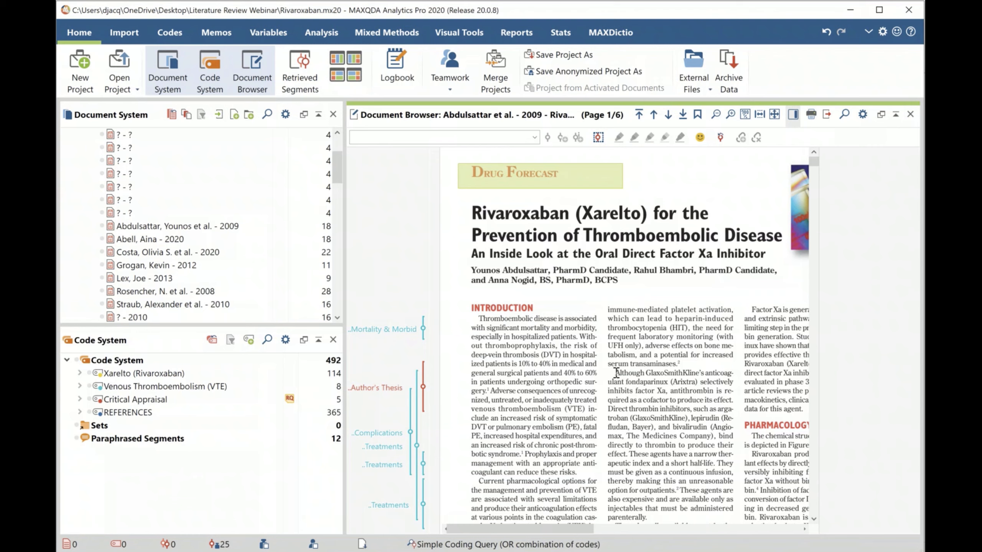
- Try out text selection on passages in the first two columns of the PDF's introduction, clearing each selection
{"action": "left_click_drag", "start_coordinate": [614, 372], "coordinate": [711, 446]}
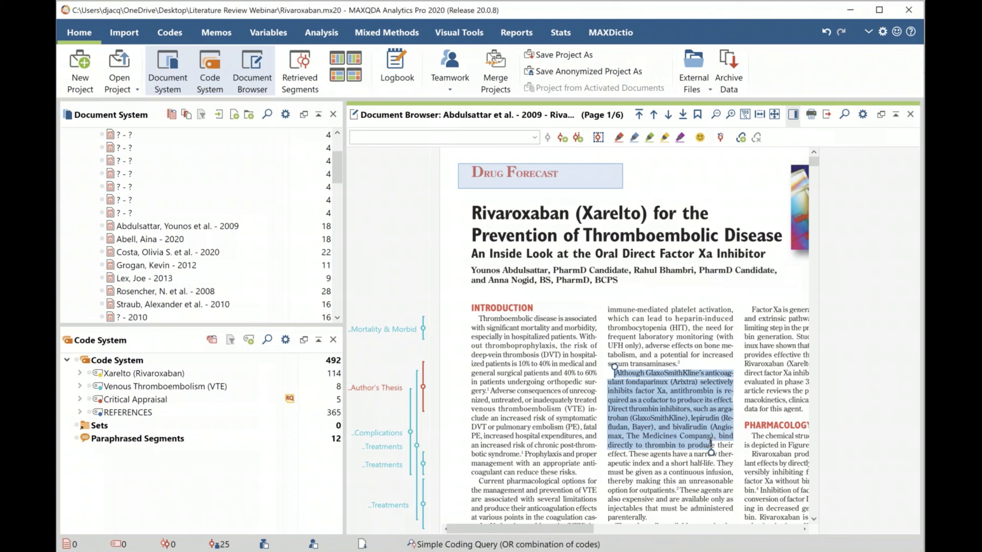
{"action": "left_click", "coordinate": [564, 386]}
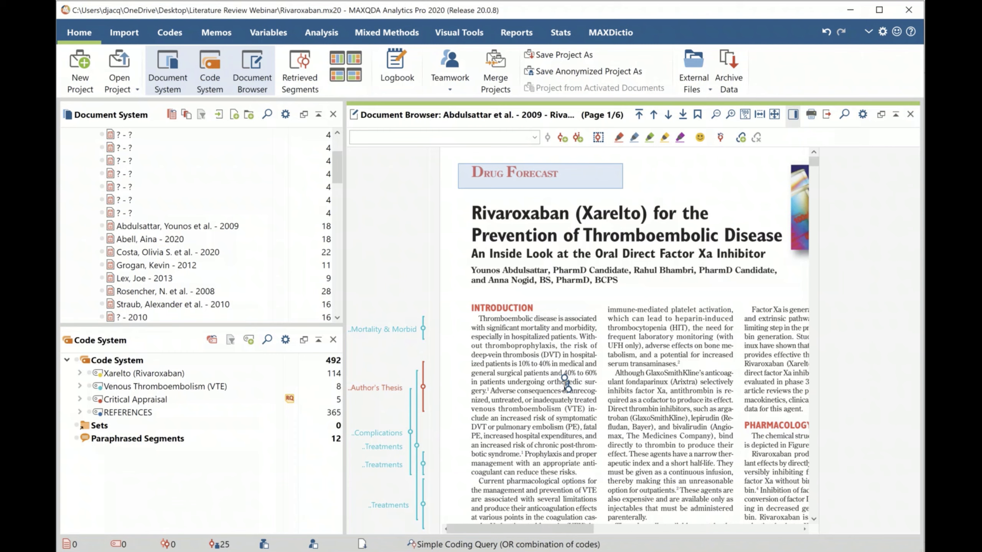
{"action": "left_click_drag", "start_coordinate": [478, 320], "coordinate": [510, 327]}
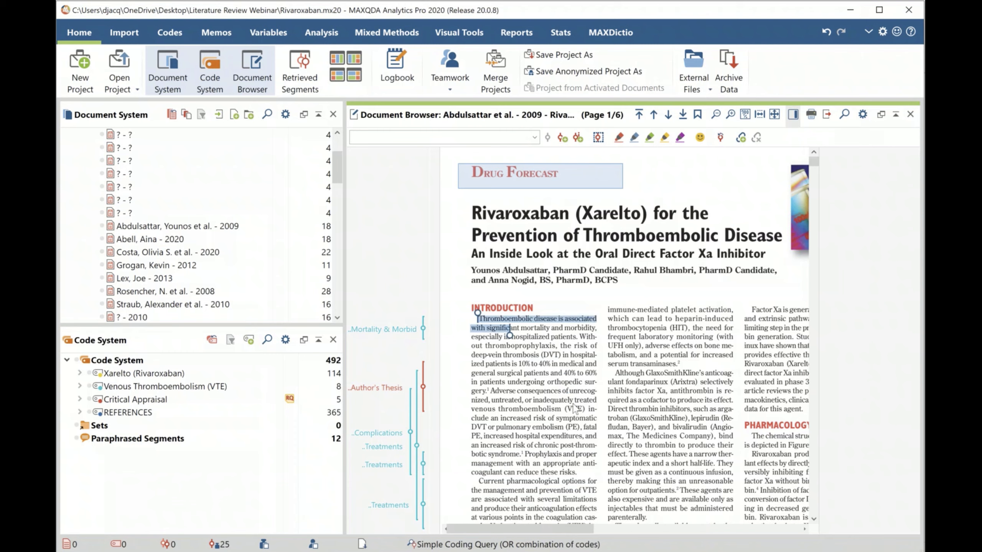
{"action": "left_click_drag", "start_coordinate": [574, 403], "coordinate": [575, 406]}
{"action": "left_click", "coordinate": [470, 297]}
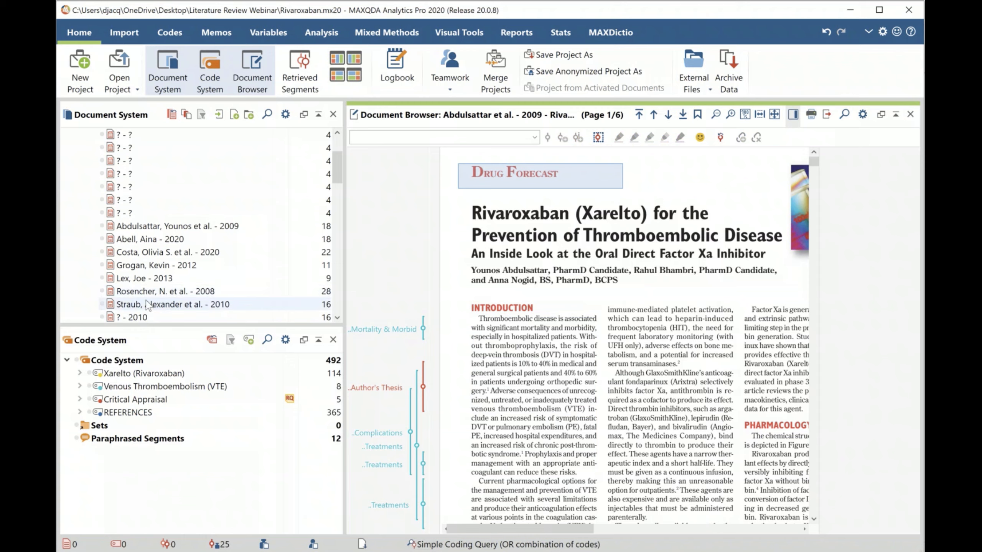
{"action": "scroll", "coordinate": [148, 306], "scroll_direction": "down", "scroll_amount": 4}
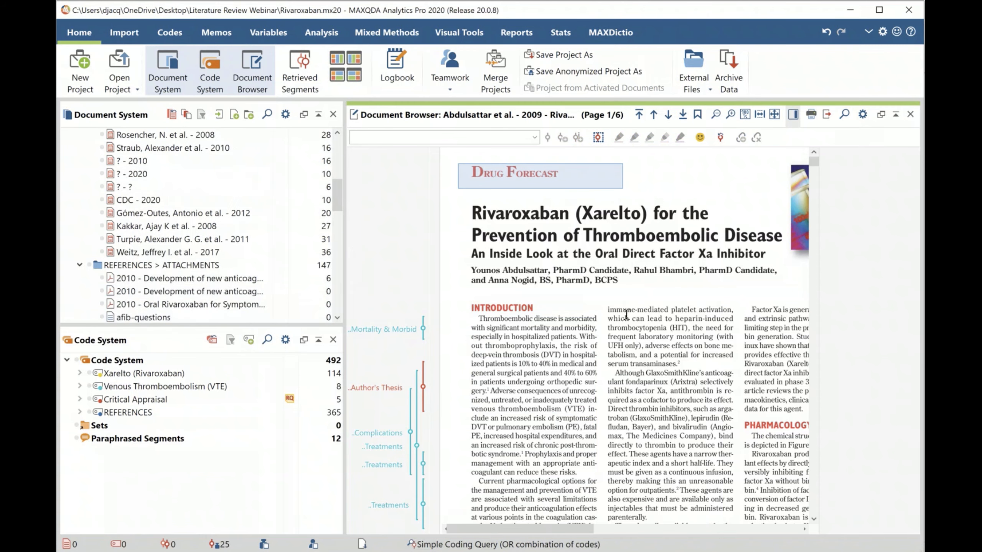
{"action": "left_click_drag", "start_coordinate": [607, 309], "coordinate": [684, 455]}
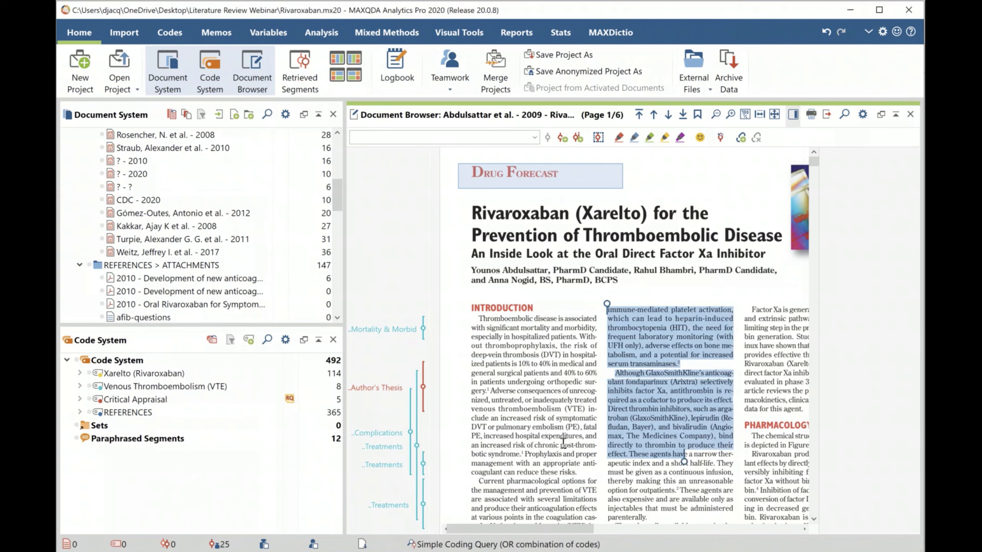
{"action": "left_click_drag", "start_coordinate": [562, 443], "coordinate": [516, 409]}
{"action": "left_click_drag", "start_coordinate": [562, 374], "coordinate": [558, 374]}
- Collapse the REFERENCES > ATTACHMENTS and REFERENCES document groups and enlarge the Code System area
{"action": "scroll", "coordinate": [158, 242], "scroll_direction": "down", "scroll_amount": 2}
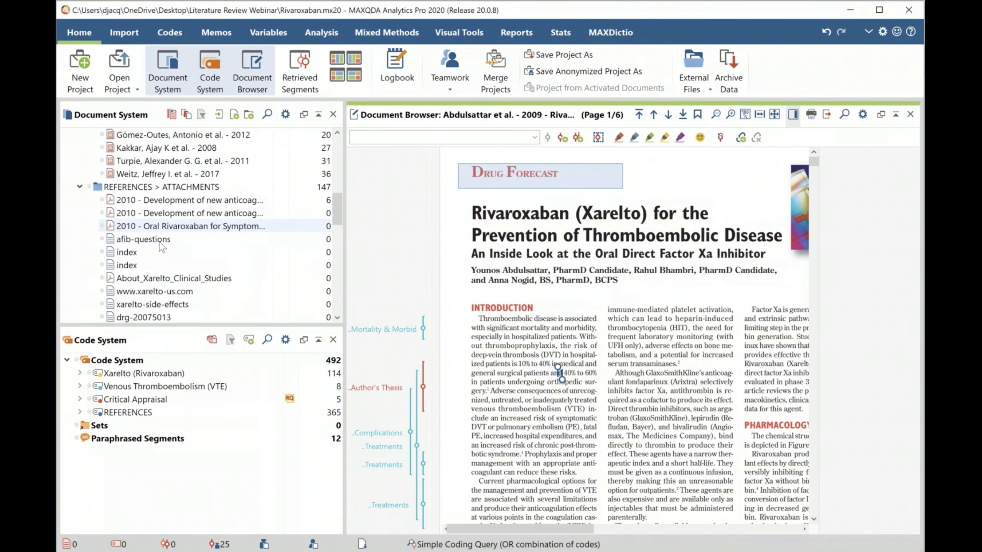
{"action": "left_click", "coordinate": [81, 187]}
{"action": "scroll", "coordinate": [84, 188], "scroll_direction": "up", "scroll_amount": 6}
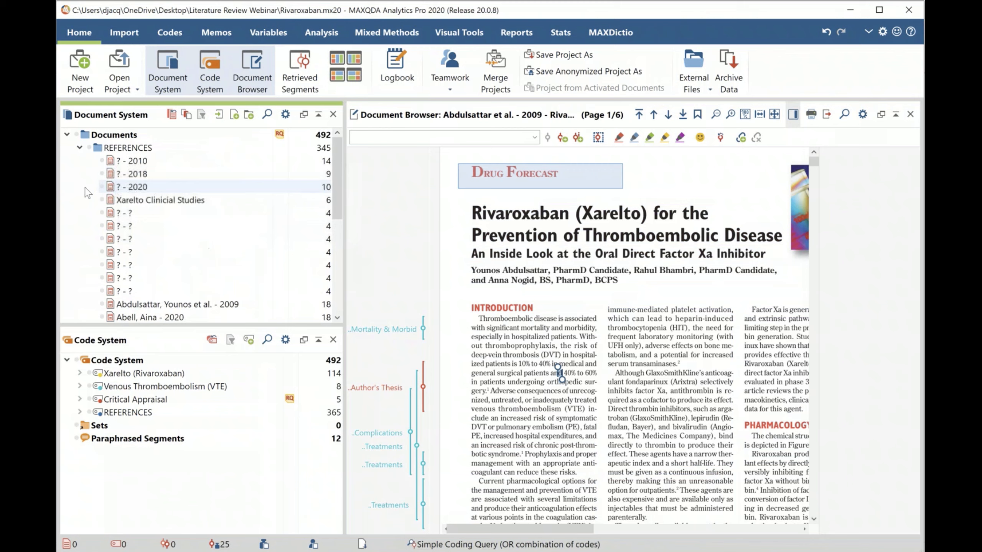
{"action": "left_click", "coordinate": [83, 148]}
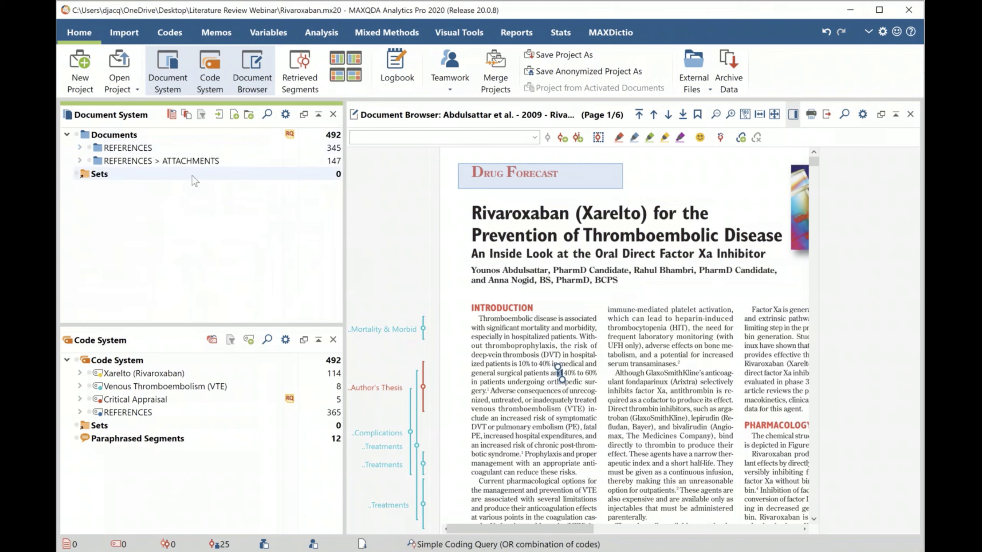
{"action": "left_click_drag", "start_coordinate": [197, 325], "coordinate": [220, 172]}
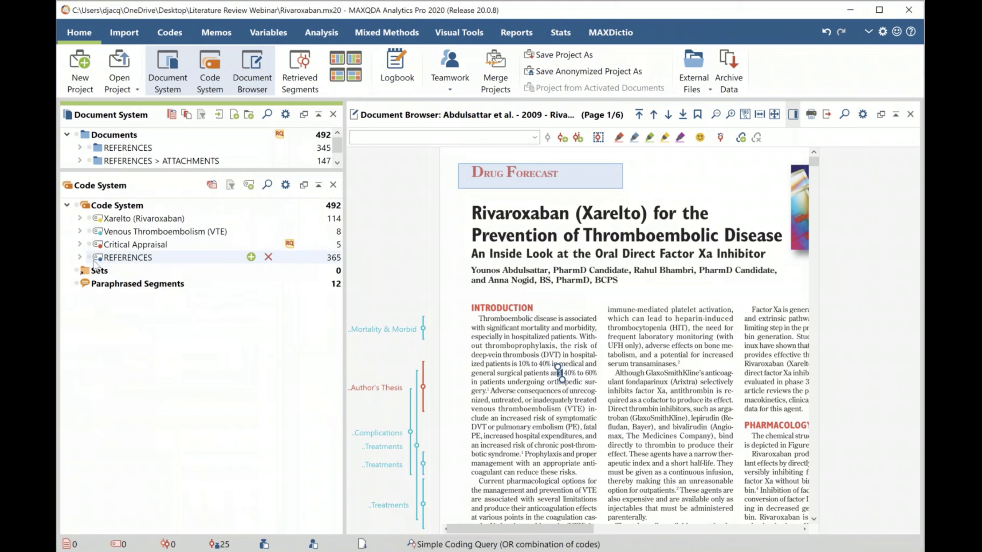
- Expand the REFERENCES code down to its RIS field codes and open the first 2010 reference to compare its coded fields
{"action": "left_click", "coordinate": [124, 258]}
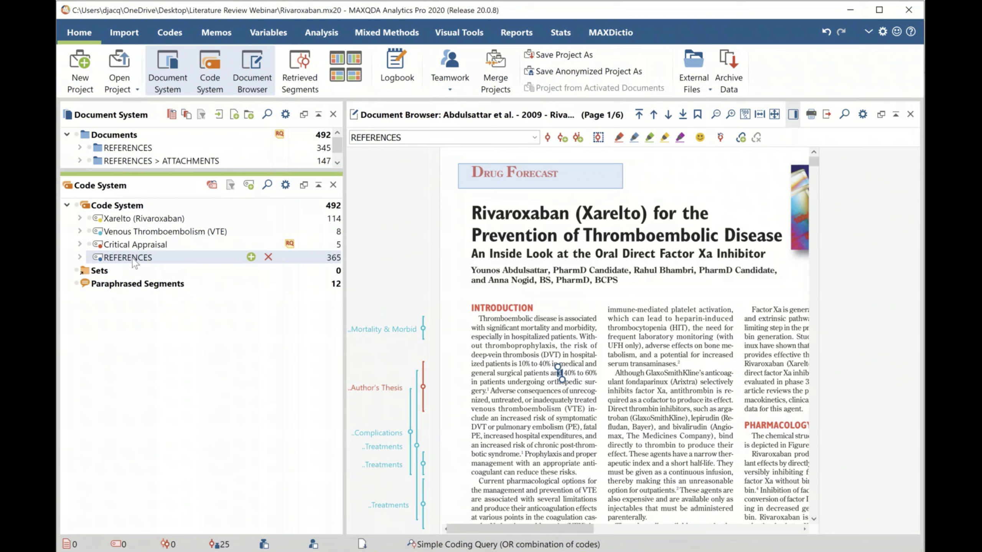
{"action": "left_click", "coordinate": [80, 257]}
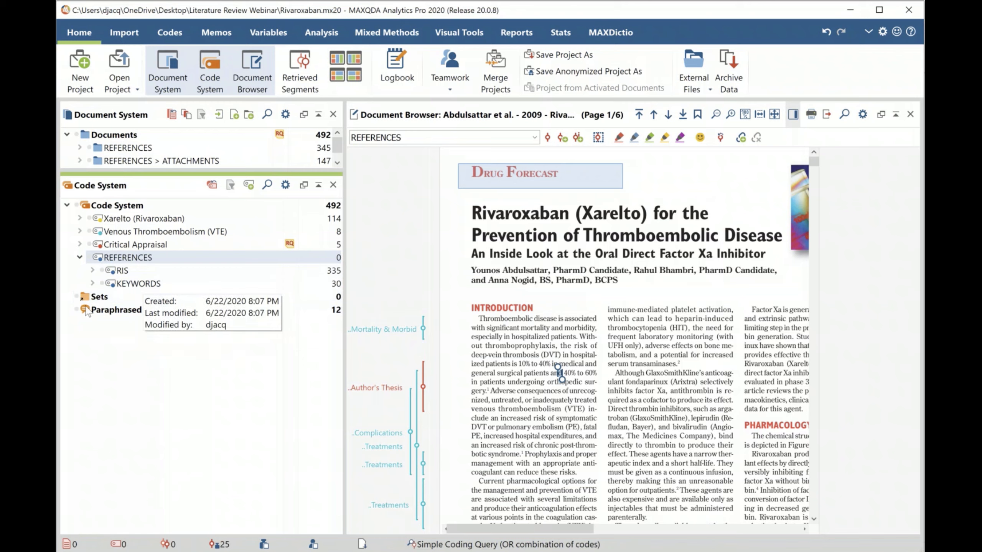
{"action": "left_click", "coordinate": [93, 272]}
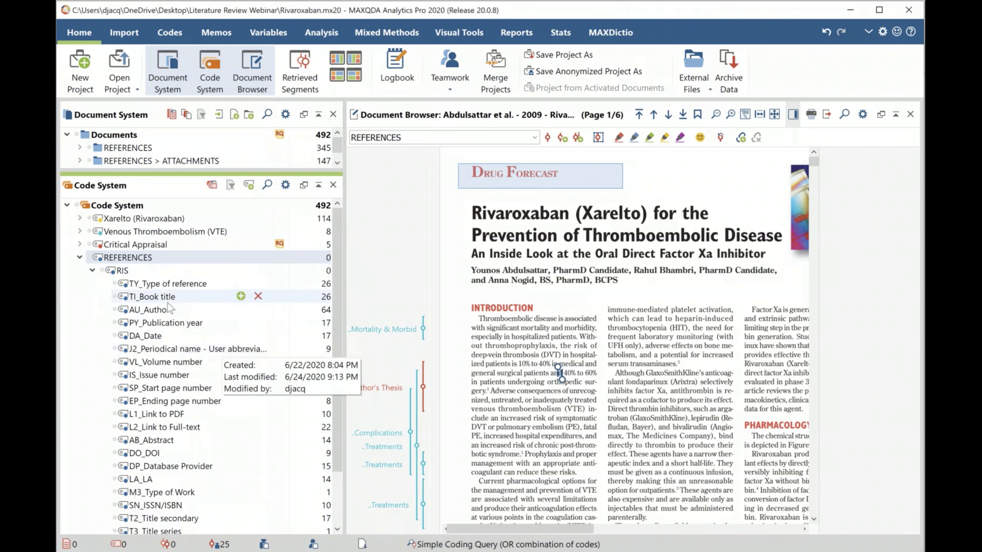
{"action": "scroll", "coordinate": [166, 316], "scroll_direction": "down", "scroll_amount": 1}
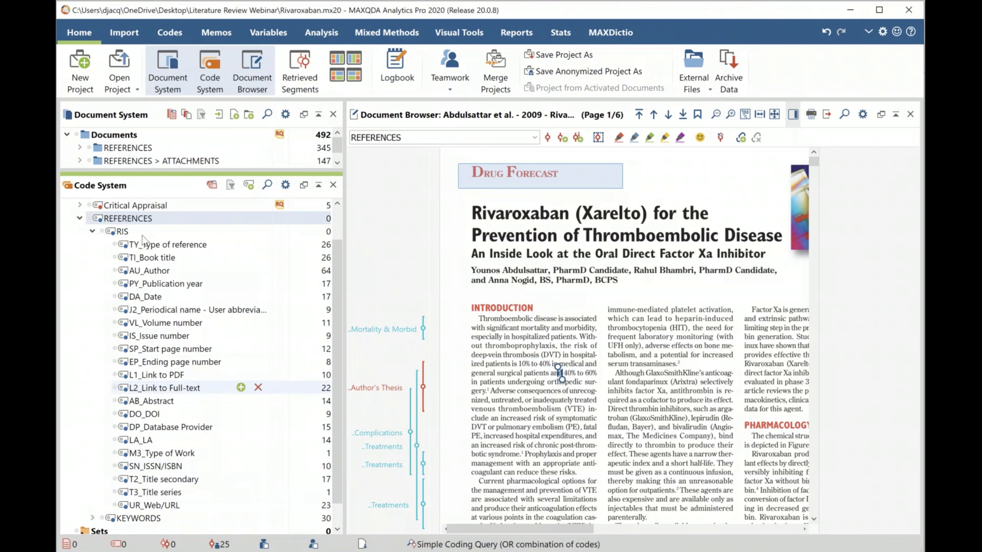
{"action": "left_click", "coordinate": [79, 148]}
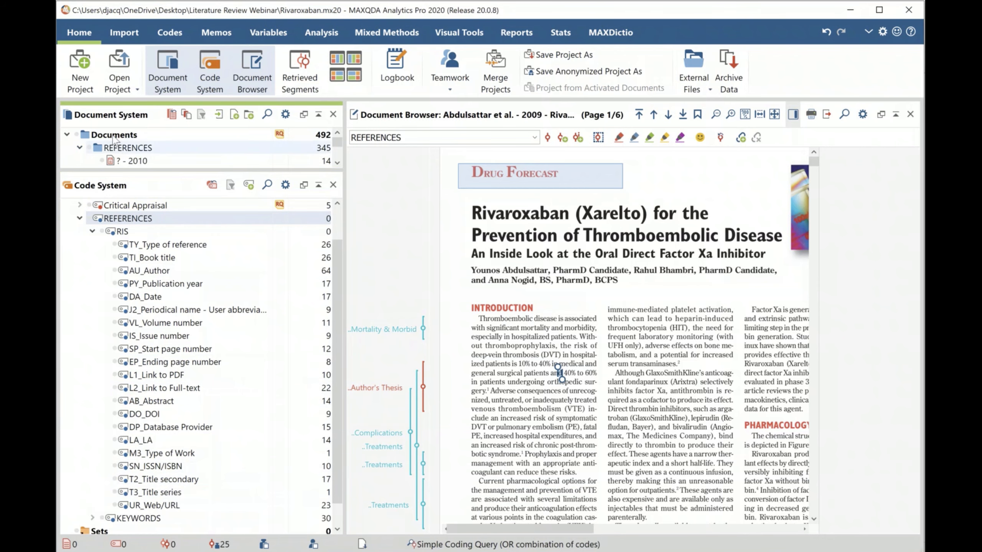
{"action": "double_click", "coordinate": [135, 161]}
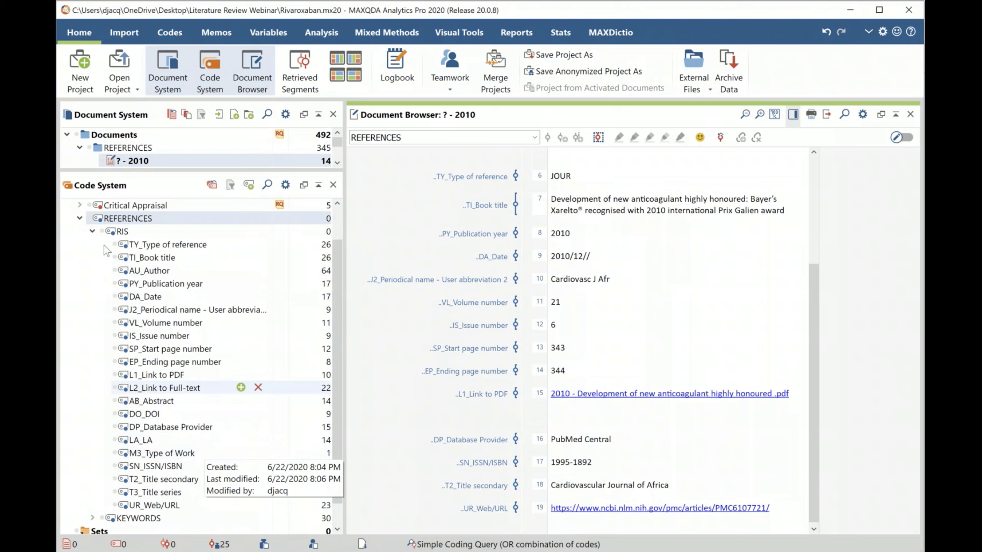
- Collapse RIS, view the codes under KEYWORDS, and deactivate the Venous Thromboembolism (VTE) code
{"action": "left_click", "coordinate": [92, 232]}
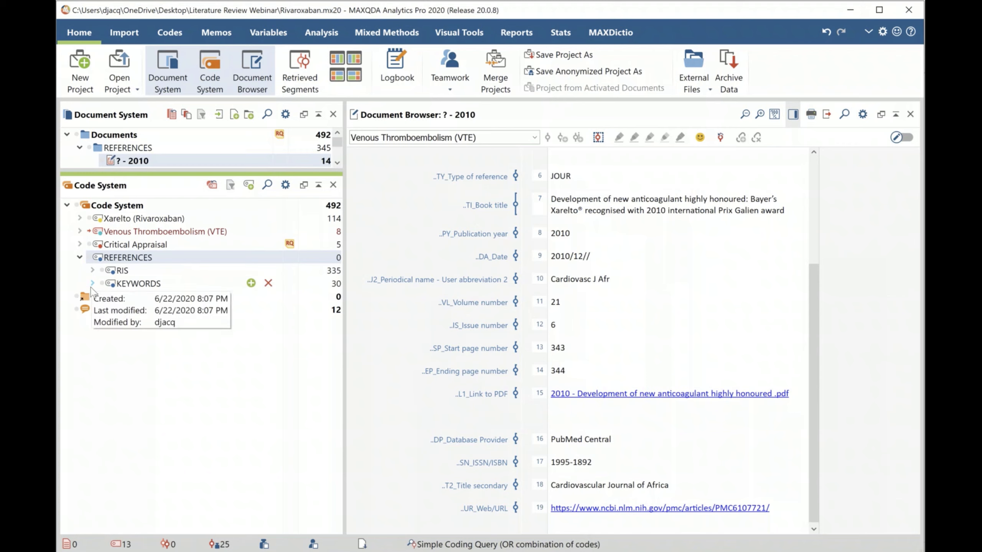
{"action": "left_click", "coordinate": [92, 283]}
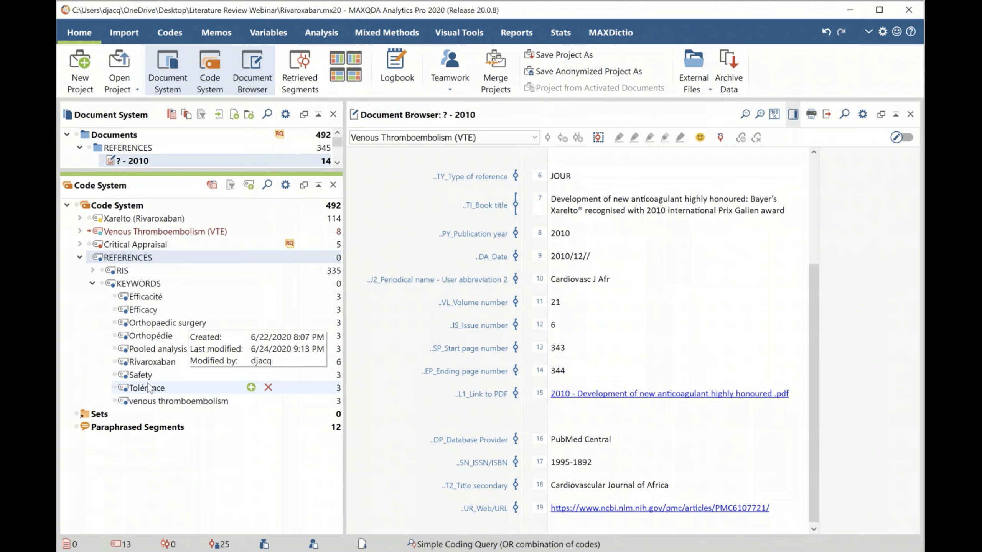
{"action": "left_click", "coordinate": [92, 283]}
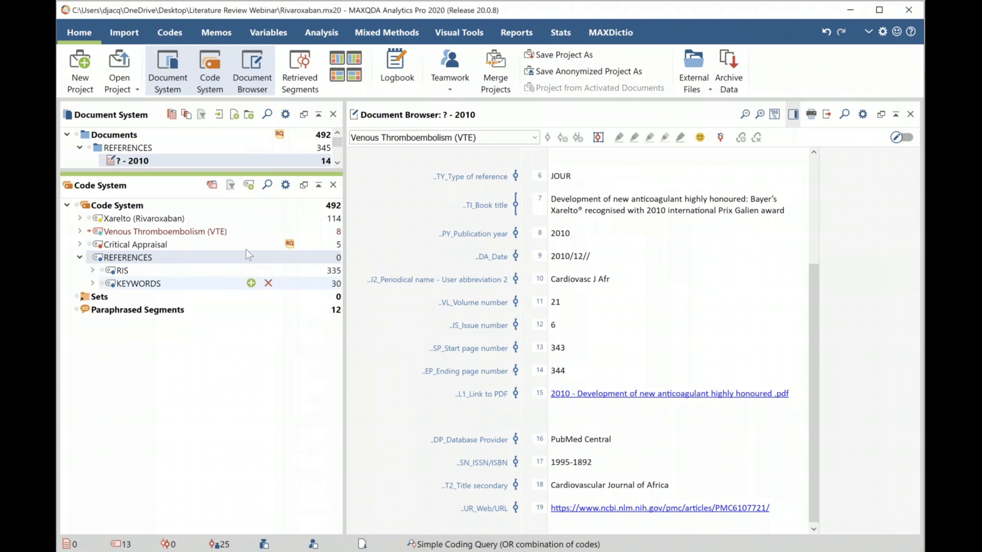
{"action": "left_click_drag", "start_coordinate": [173, 174], "coordinate": [173, 209]}
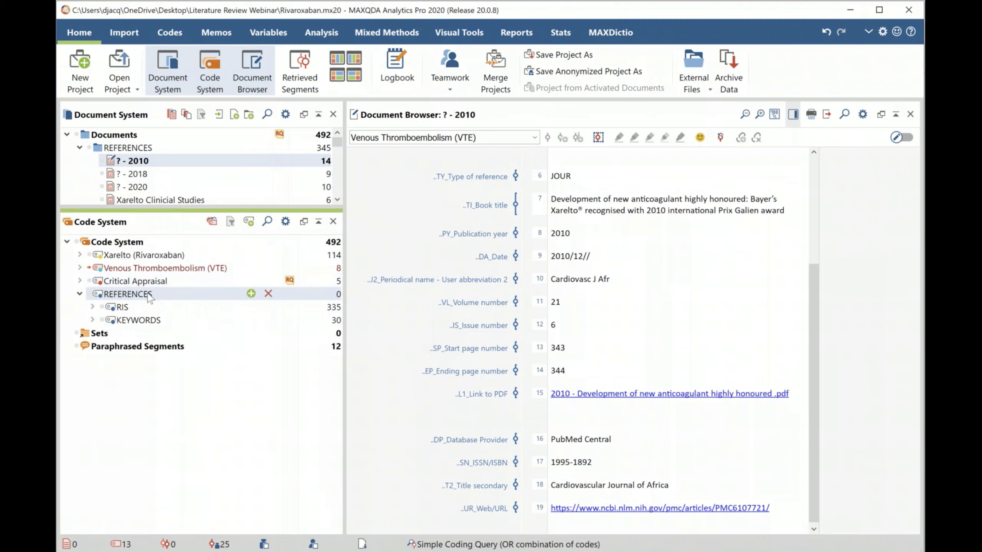
{"action": "left_click", "coordinate": [90, 270]}
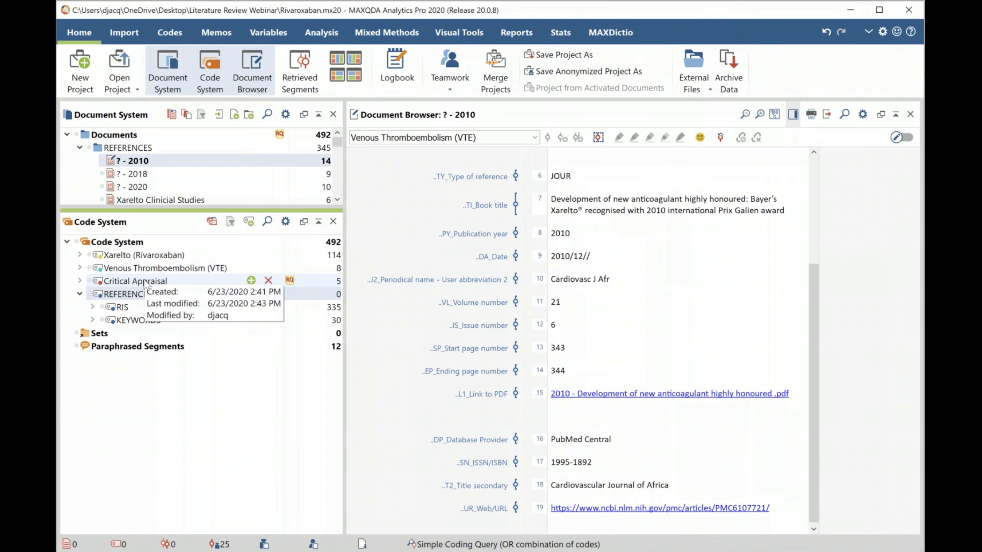
- Expand the Critical Appraisal code and read the appraisal questions in its memo
{"action": "left_click", "coordinate": [80, 281]}
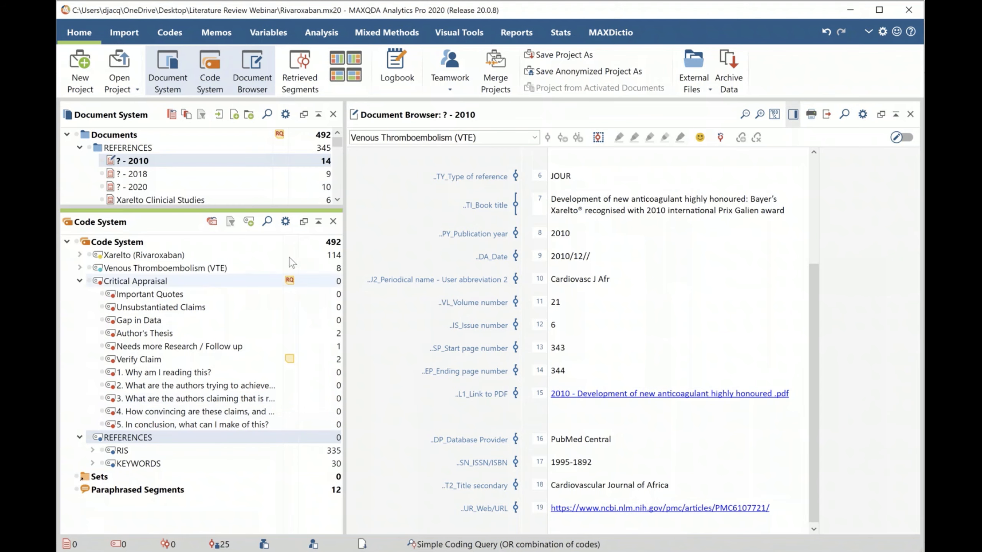
{"action": "double_click", "coordinate": [291, 282]}
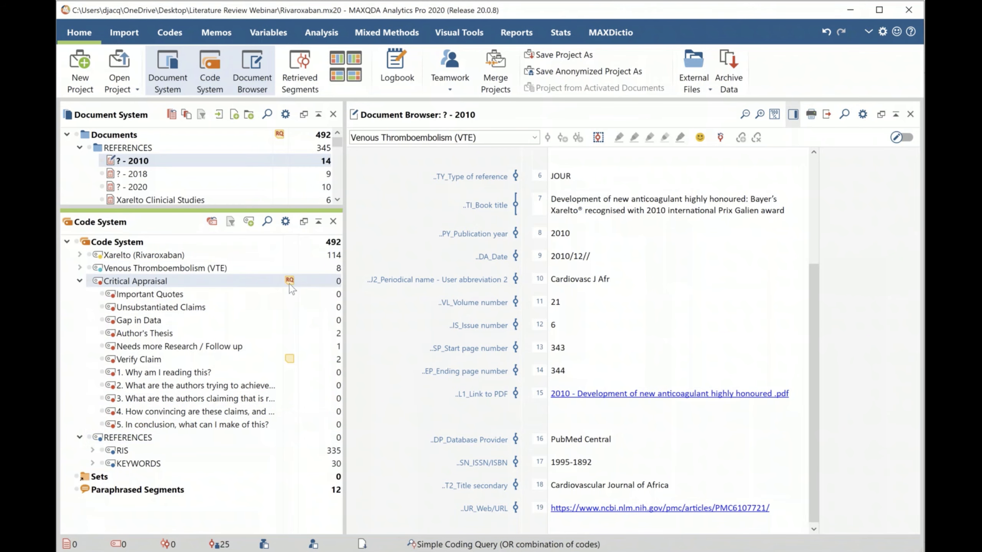
{"action": "left_click_drag", "start_coordinate": [431, 125], "coordinate": [258, 118]}
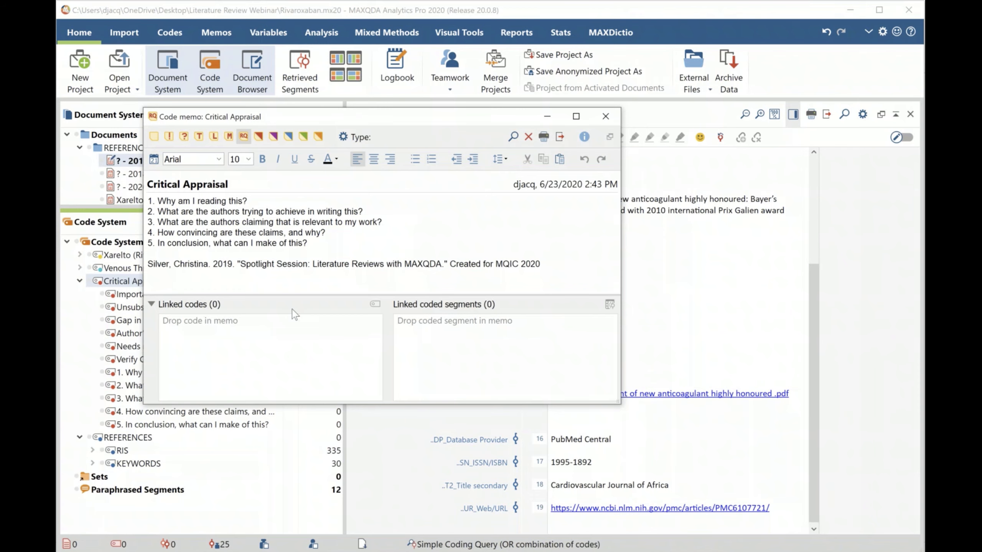
{"action": "left_click", "coordinate": [605, 117]}
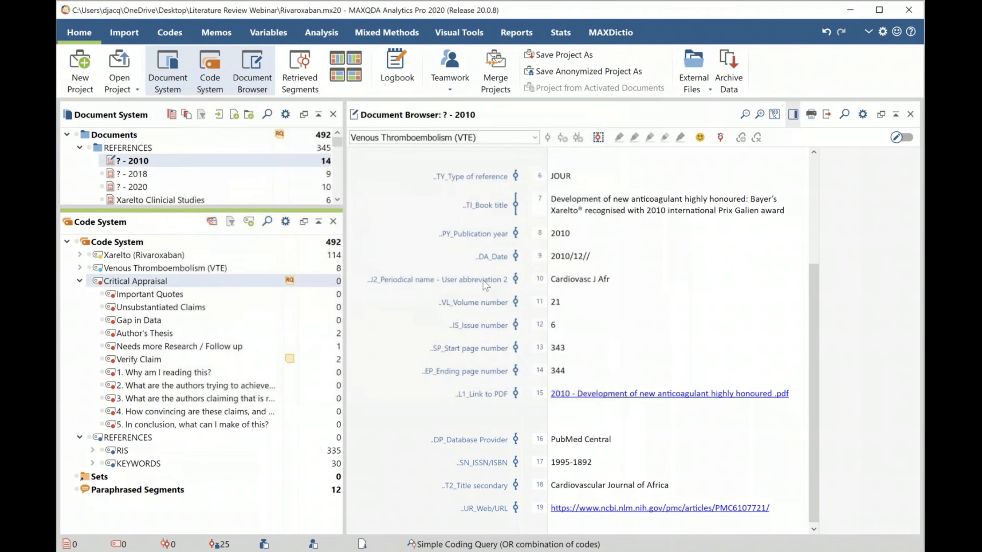
- Reopen the Critical Appraisal code memo and copy its five numbered appraisal questions
{"action": "scroll", "coordinate": [483, 280], "scroll_direction": "up", "scroll_amount": 3}
{"action": "double_click", "coordinate": [290, 280]}
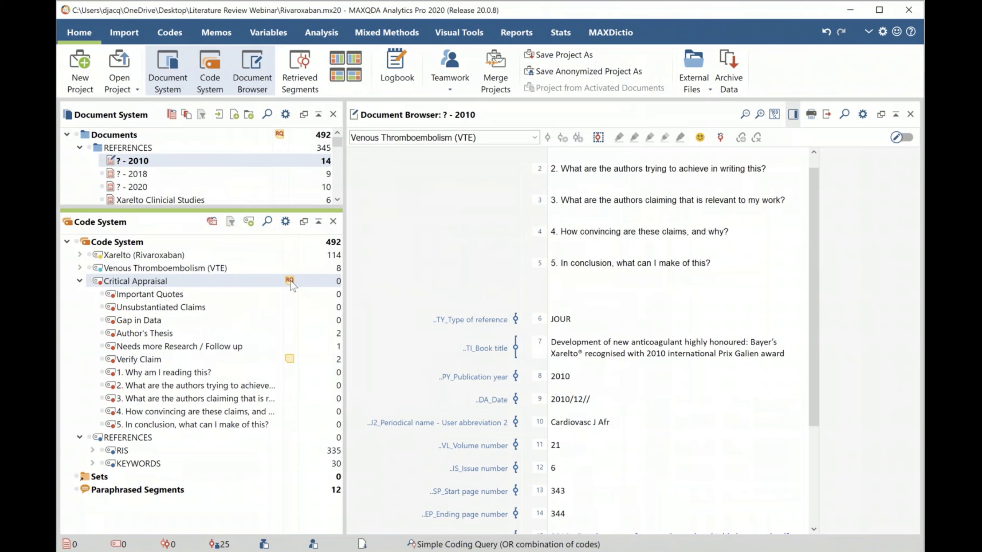
{"action": "left_click_drag", "start_coordinate": [309, 262], "coordinate": [149, 219]}
{"action": "key", "text": "ctrl+c"}
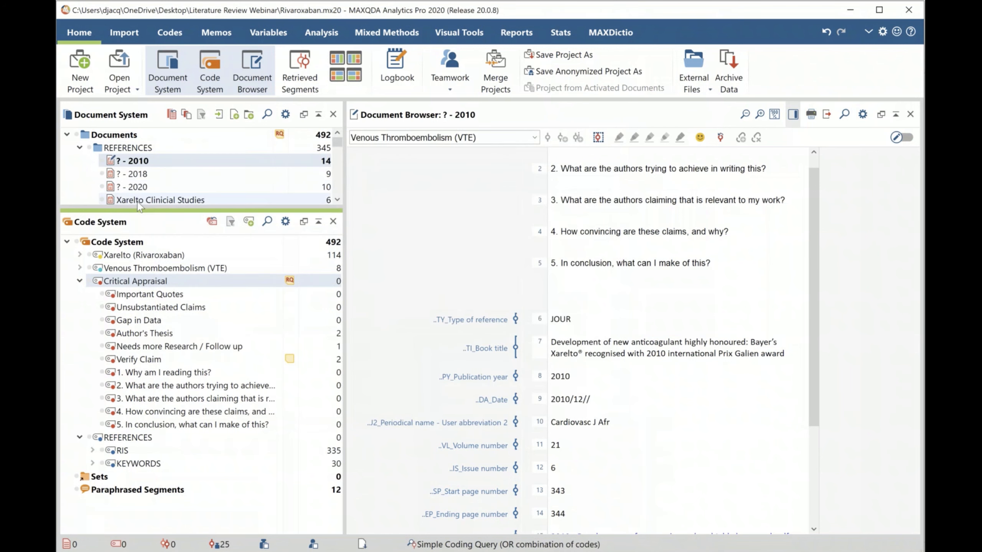
- Open the 2009 reference on rivaroxaban (Xarelto) for preventing thromboembolic disease in edit mode and insert blank lines above its first field
{"action": "scroll", "coordinate": [139, 197], "scroll_direction": "down", "scroll_amount": 4}
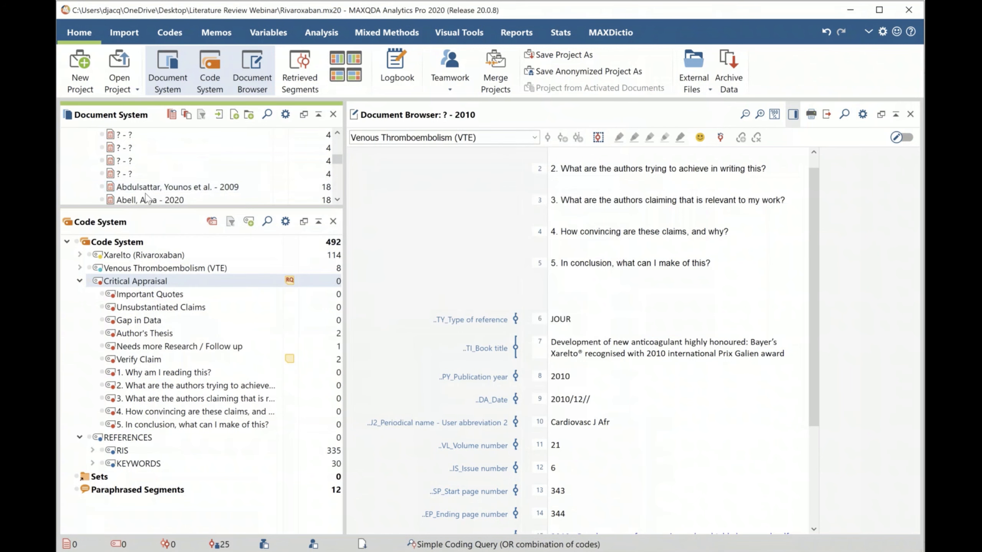
{"action": "double_click", "coordinate": [140, 188]}
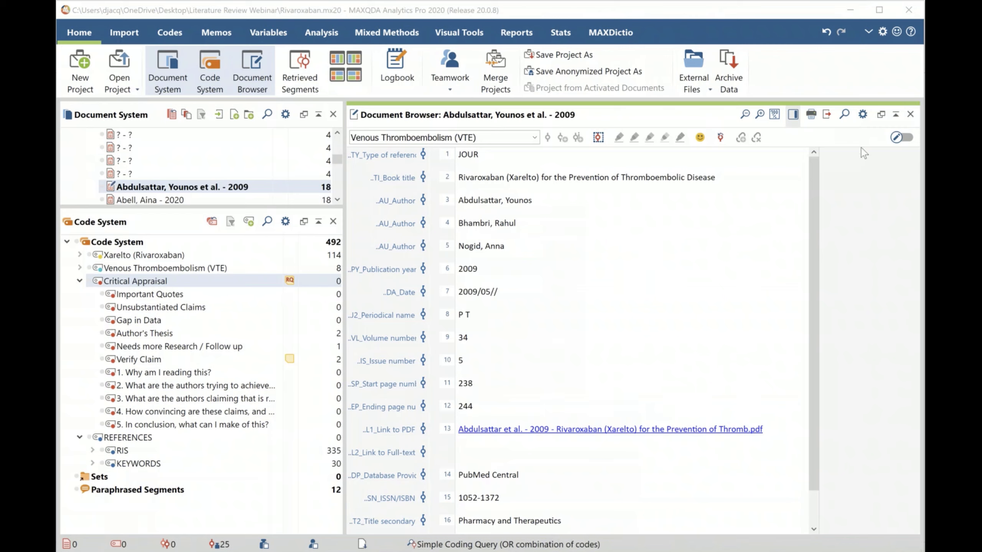
{"action": "left_click", "coordinate": [904, 137]}
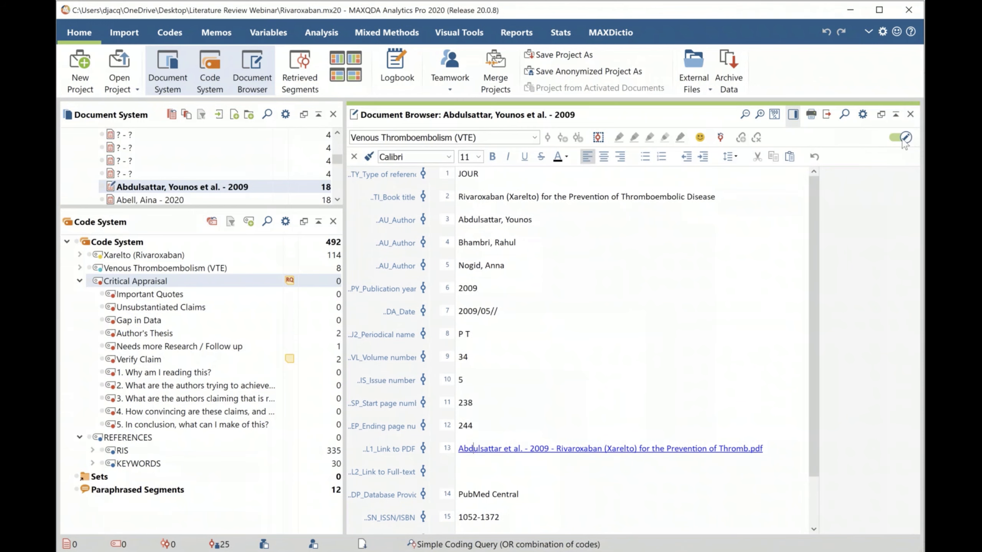
{"action": "left_click", "coordinate": [457, 174]}
{"action": "key", "text": "Return"}
{"action": "key", "text": "Return"}
{"action": "key", "text": "Return"}
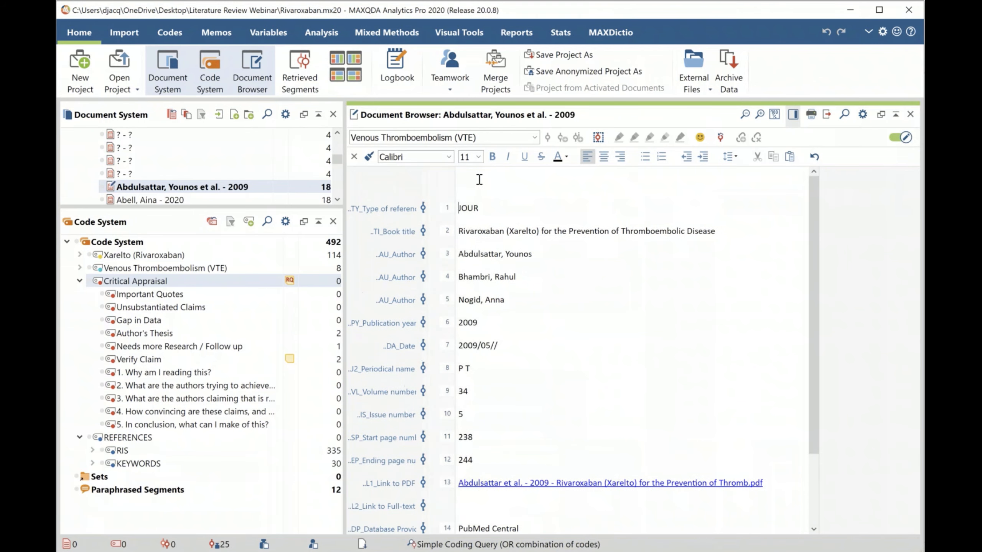
{"action": "key", "text": "Return"}
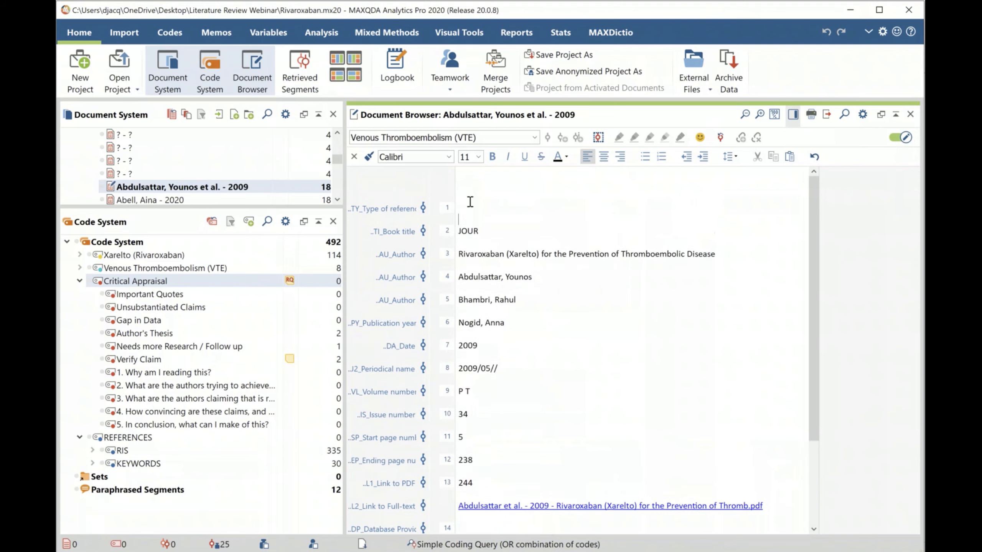
{"action": "key", "text": "Return"}
- Paste the five copied appraisal questions at the start of the 2009 reference and remove the surplus blank space below them
{"action": "left_click", "coordinate": [473, 175]}
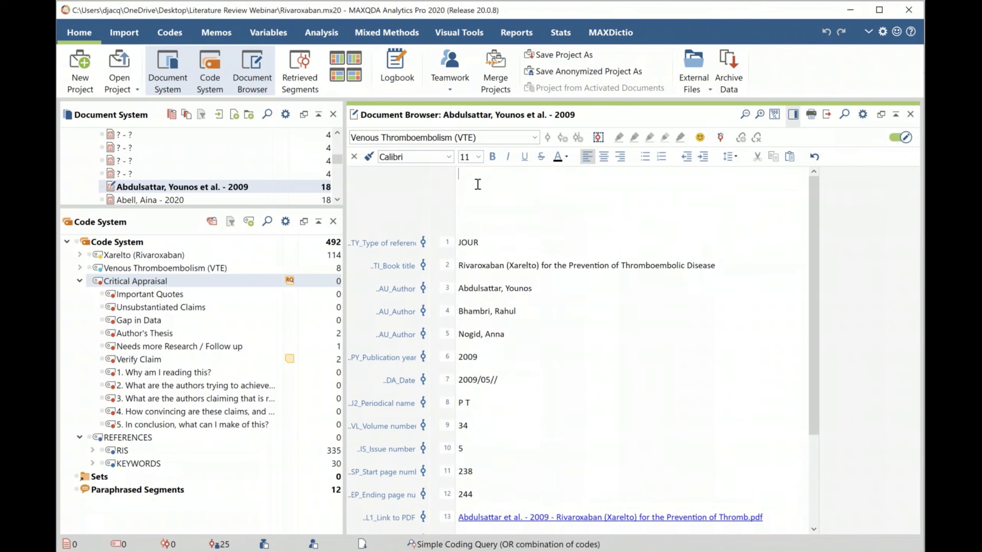
{"action": "key", "text": "ctrl+v"}
{"action": "left_click", "coordinate": [483, 272]}
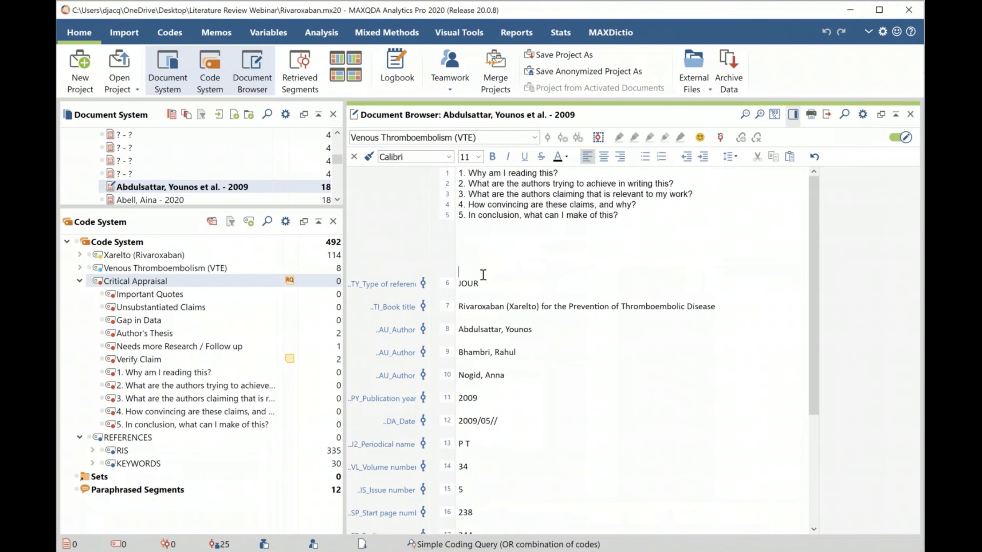
{"action": "key", "text": "BackSpace"}
- Add blank answer lines after each of the first four appraisal questions in the 2009 reference
{"action": "left_click", "coordinate": [582, 173]}
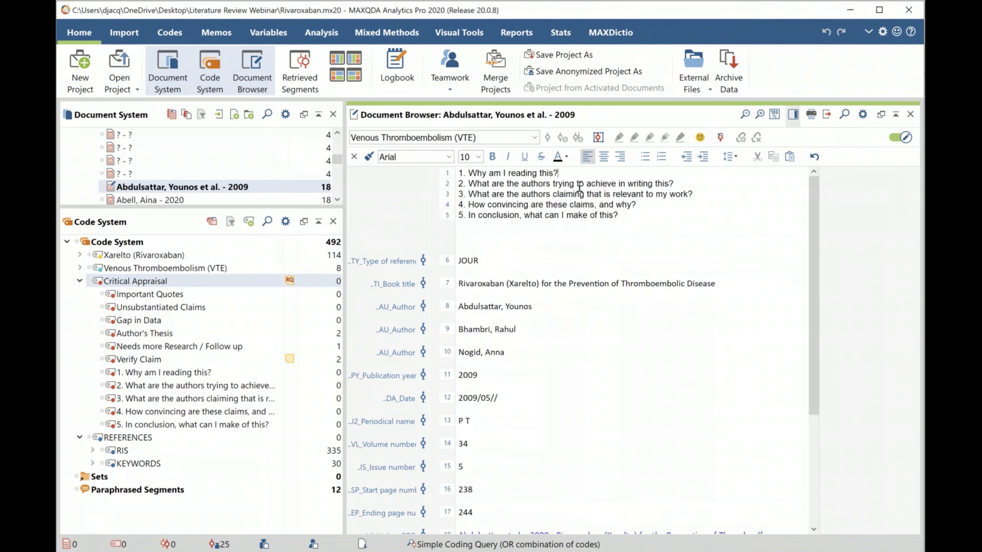
{"action": "key", "text": "Return"}
{"action": "key", "text": "Return"}
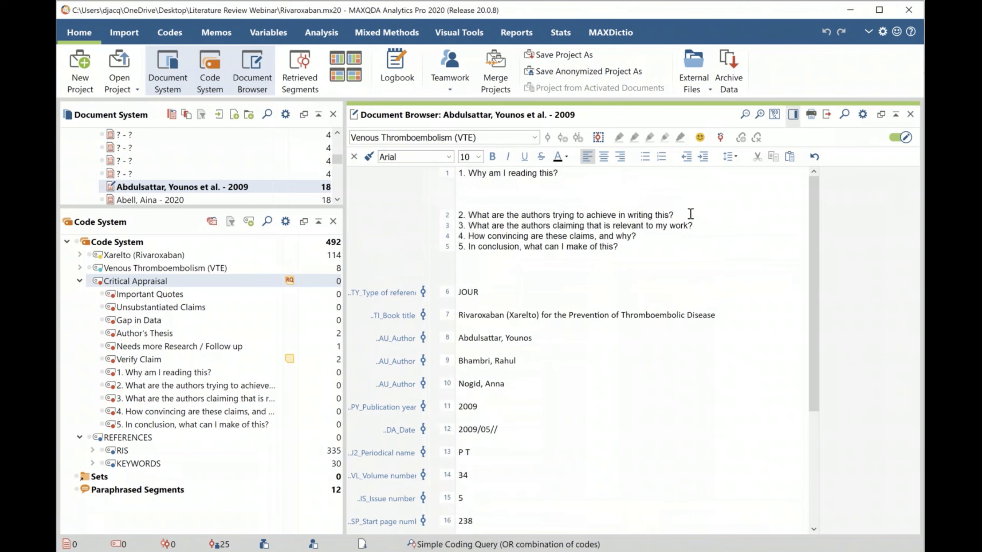
{"action": "left_click", "coordinate": [680, 215]}
{"action": "key", "text": "Return"}
{"action": "key", "text": "Return"}
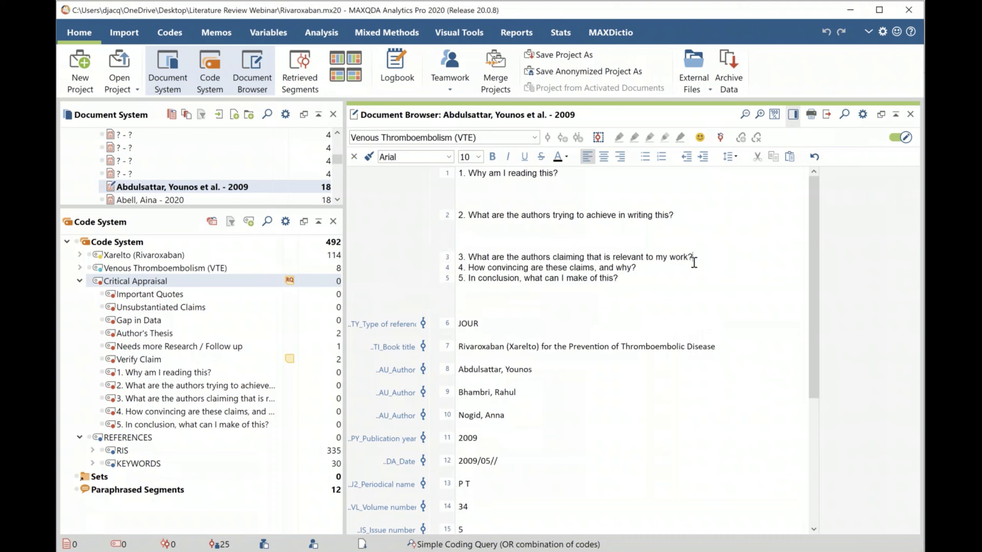
{"action": "left_click", "coordinate": [694, 257]}
{"action": "key", "text": "Return"}
{"action": "key", "text": "Return"}
{"action": "left_click", "coordinate": [650, 299]}
{"action": "key", "text": "Return"}
{"action": "key", "text": "Return"}
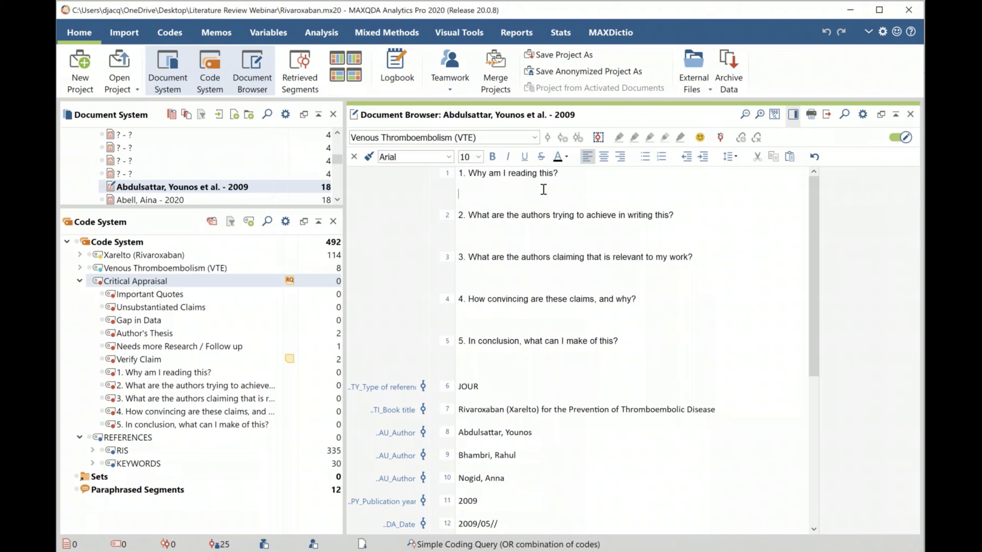
- Answer question 1 with "I'm reading this to understand how to prevent thromboemboliic disease."
{"action": "key", "text": "Return"}
{"action": "type", "text": "I'm reading this to understand how to pre"}
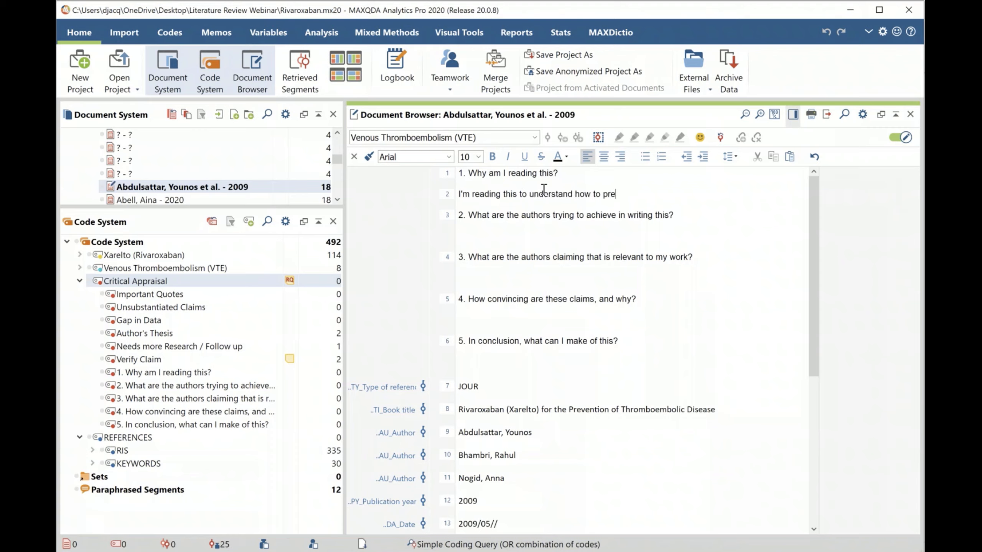
{"action": "type", "text": "vent thromboemboliic"}
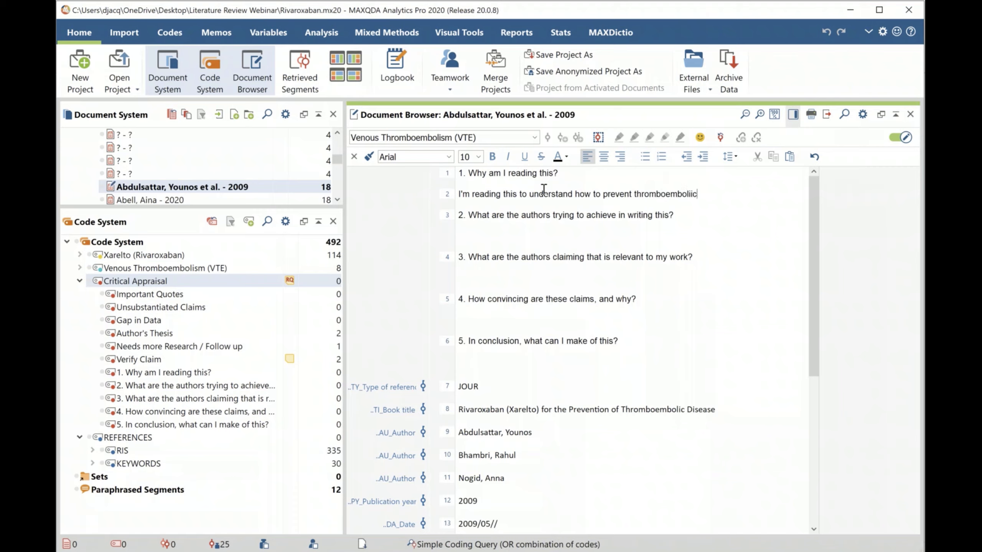
{"action": "type", "text": " diesease."}
- Answer question 2 with "They are trying to show us how to understand TE D." and leave edit mode
{"action": "left_click", "coordinate": [529, 237]}
{"action": "type", "text": "They are trying to shew us how to "}
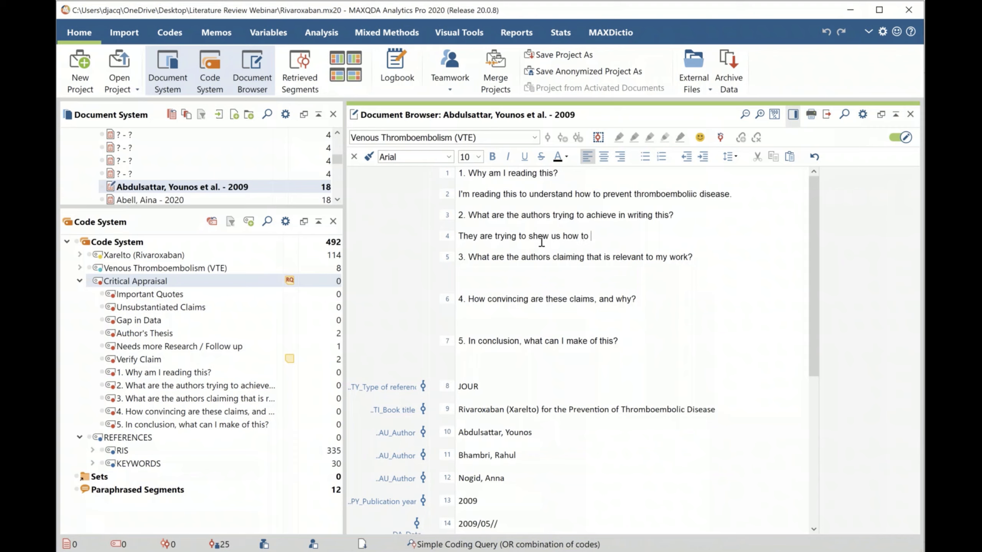
{"action": "type", "text": "understand TE D."}
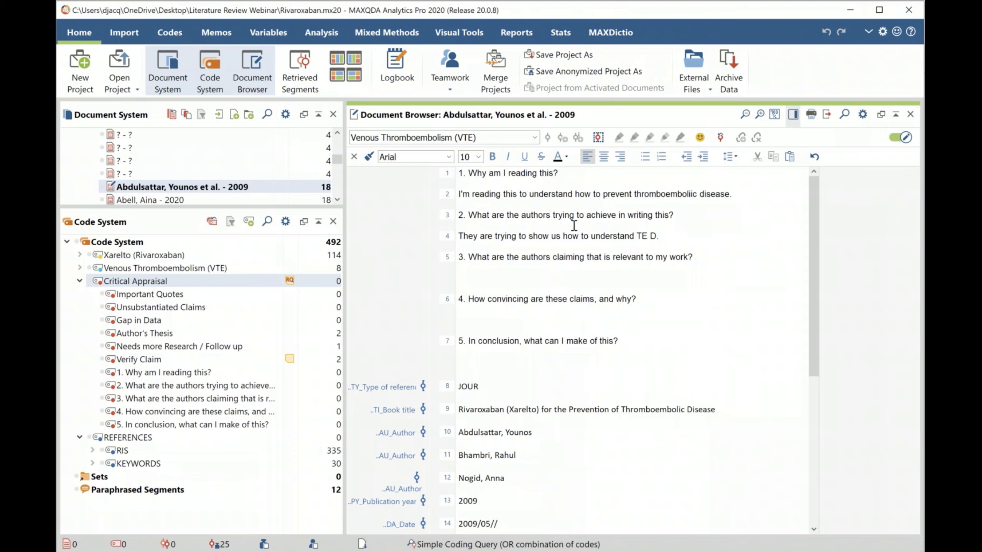
{"action": "left_click", "coordinate": [904, 138]}
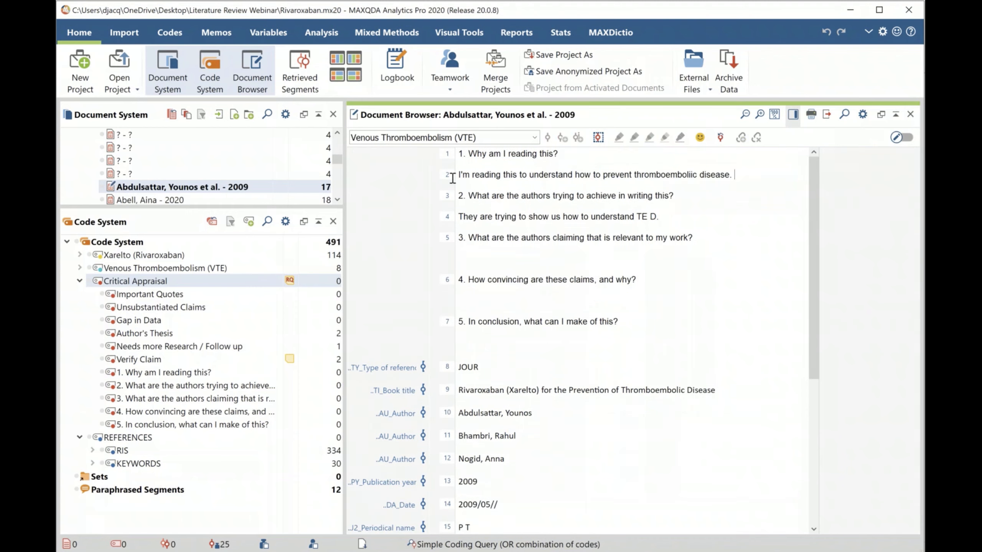
- Code the first answer with "1. Why am I reading this?" and the second with "2. What are the authors trying to achieve in writing this?"
{"action": "left_click_drag", "start_coordinate": [734, 175], "coordinate": [444, 177]}
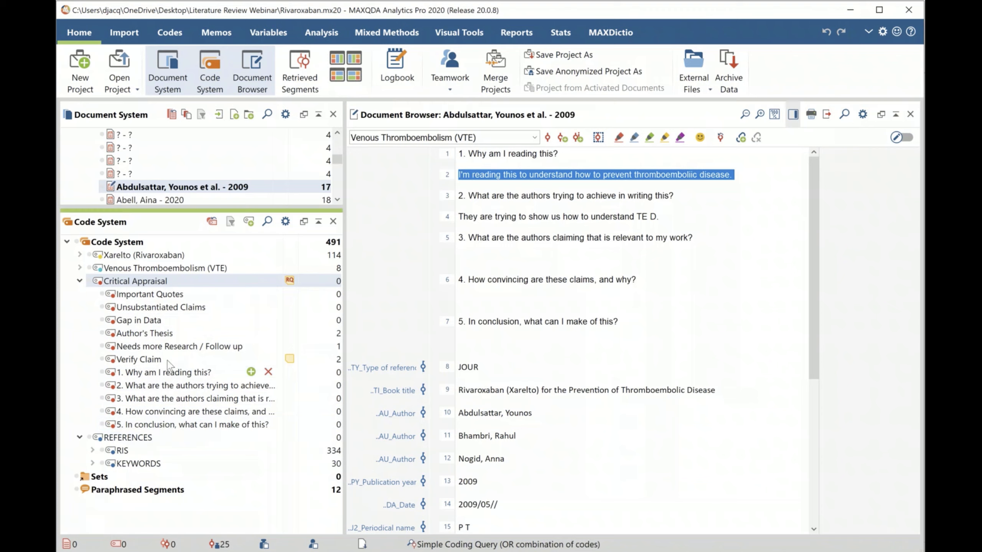
{"action": "left_click_drag", "start_coordinate": [162, 372], "coordinate": [531, 180]}
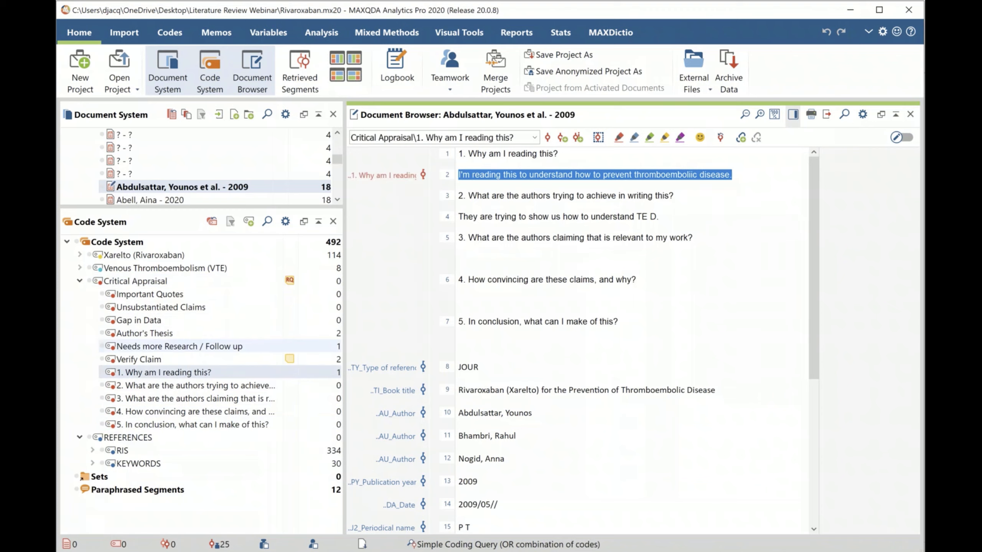
{"action": "left_click", "coordinate": [670, 218]}
{"action": "left_click", "coordinate": [456, 221], "text": "shift"}
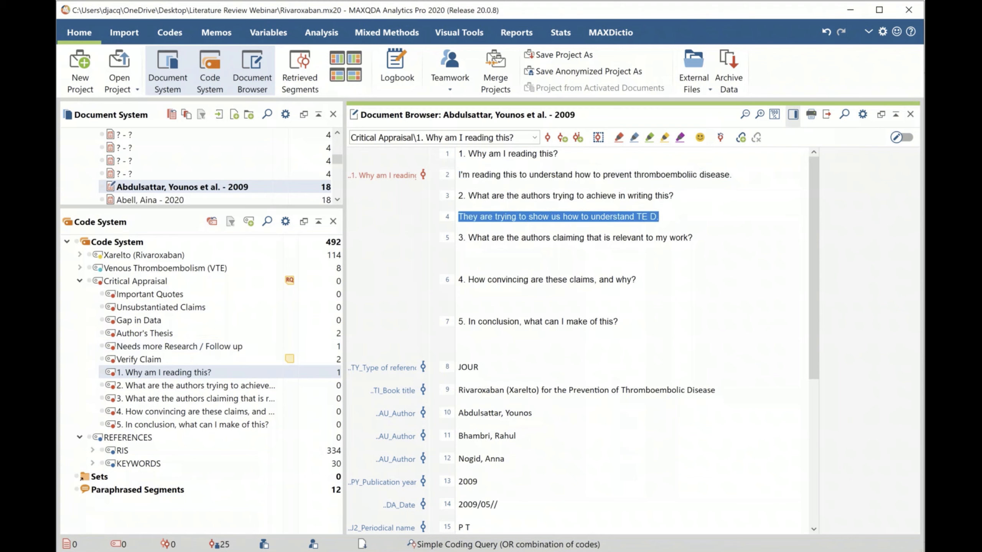
{"action": "left_click_drag", "start_coordinate": [186, 387], "coordinate": [578, 218]}
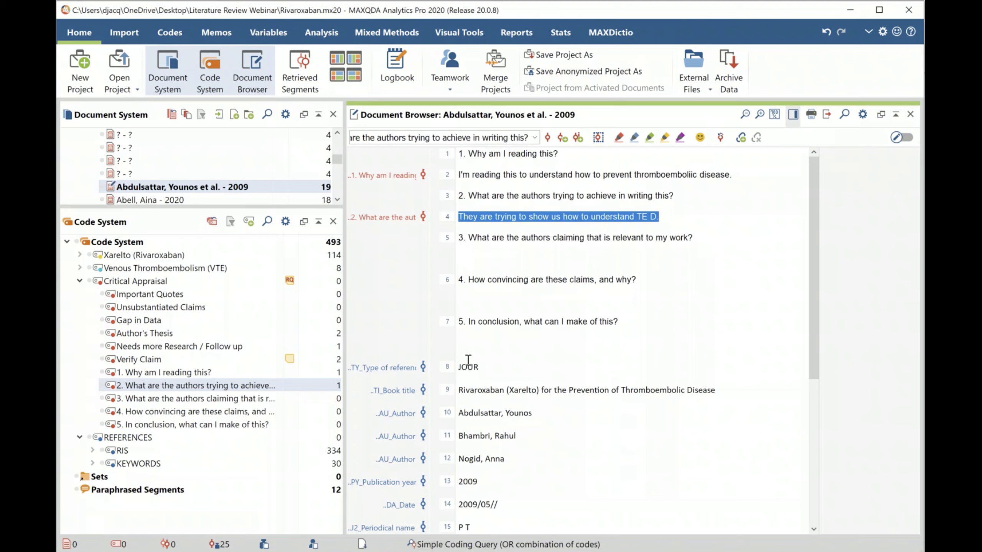
{"action": "left_click", "coordinate": [499, 342]}
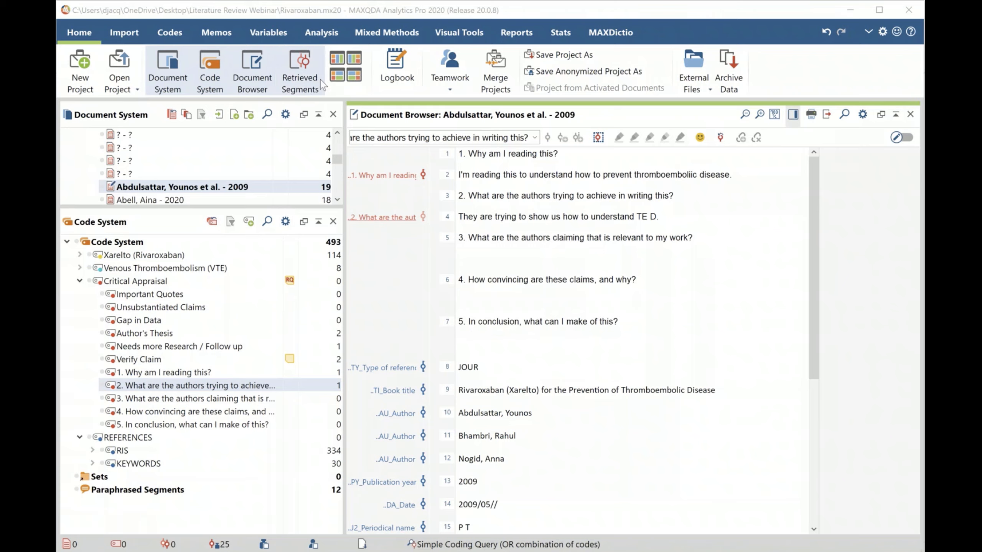
- Show the retrieved segments for code "2. What are the authors trying to achieve in writing this?" across all activated REFERENCES documents
{"action": "left_click", "coordinate": [310, 84]}
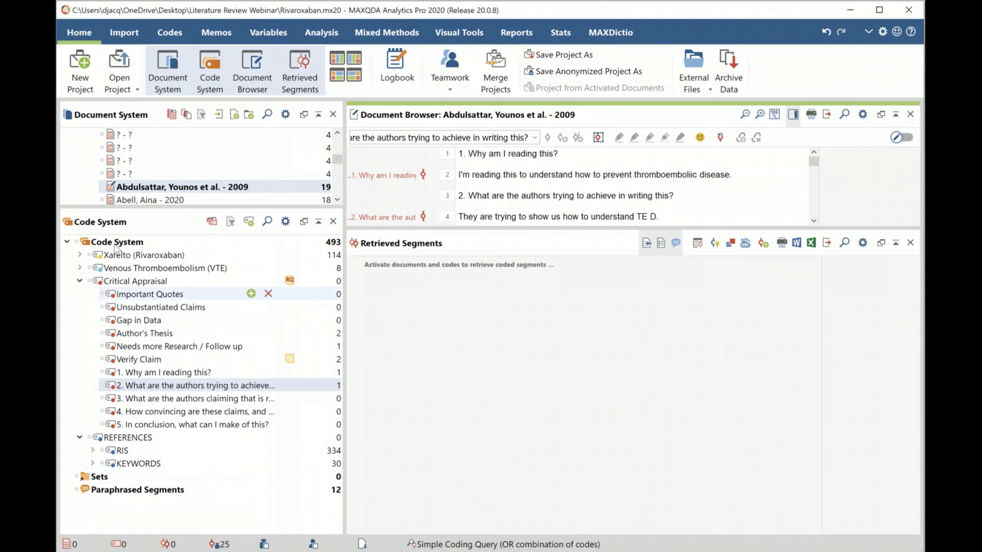
{"action": "scroll", "coordinate": [110, 160], "scroll_direction": "up", "scroll_amount": 5}
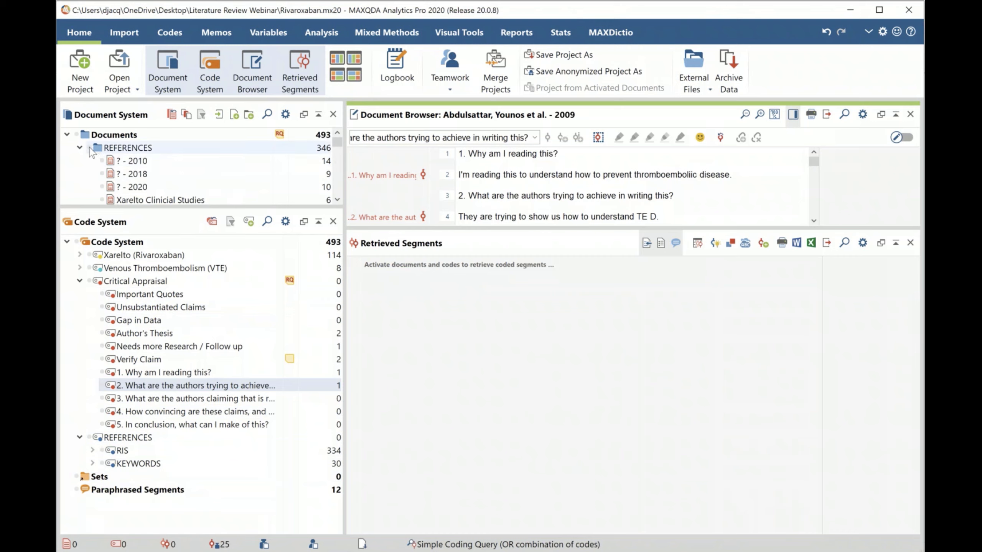
{"action": "left_click", "coordinate": [89, 148]}
{"action": "scroll", "coordinate": [124, 173], "scroll_direction": "down", "scroll_amount": 3}
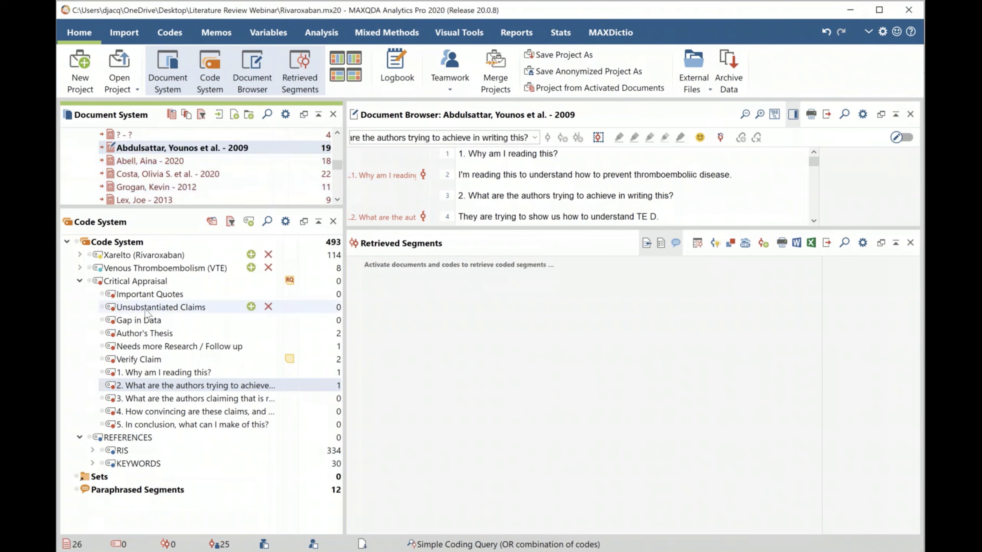
{"action": "left_click", "coordinate": [101, 386]}
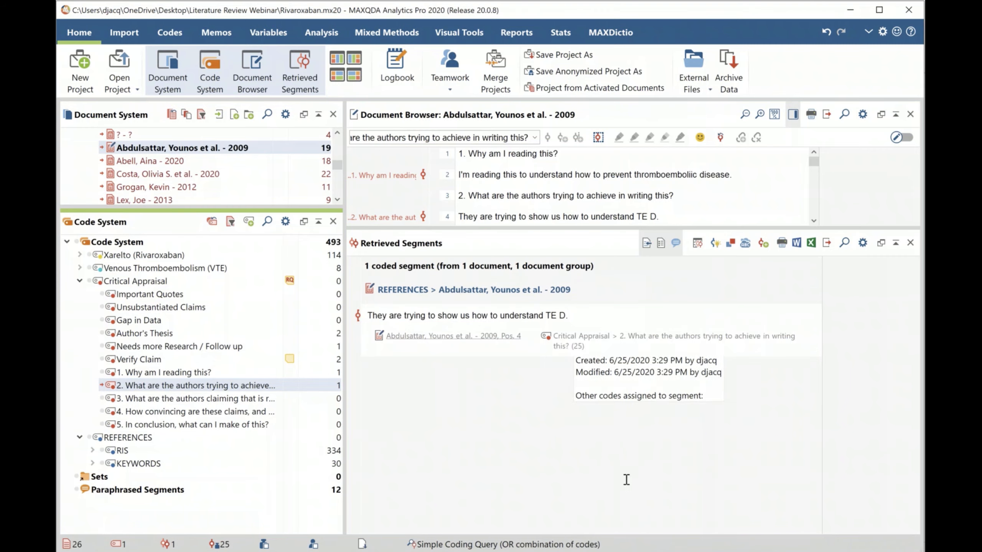
{"action": "scroll", "coordinate": [151, 180], "scroll_direction": "down", "scroll_amount": 5}
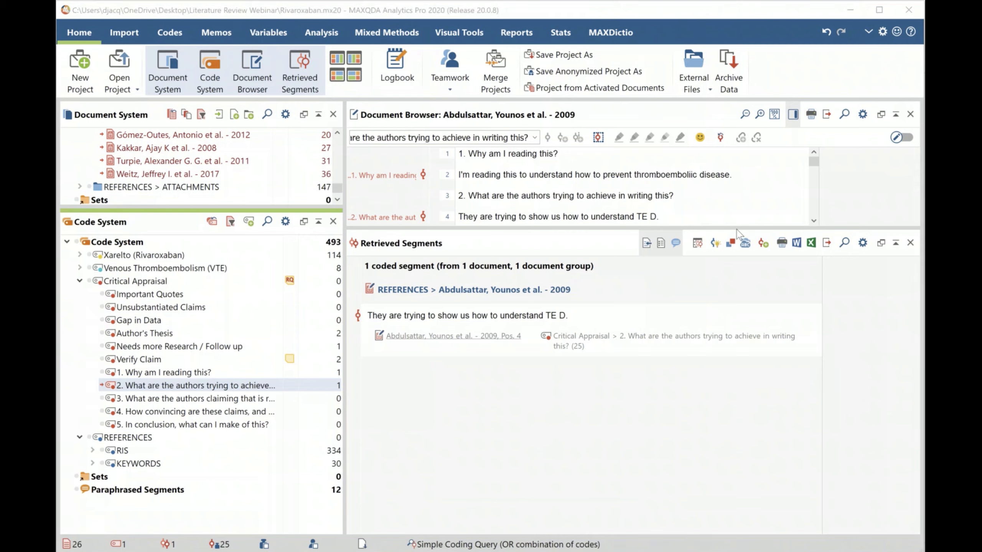
{"action": "left_click", "coordinate": [528, 409]}
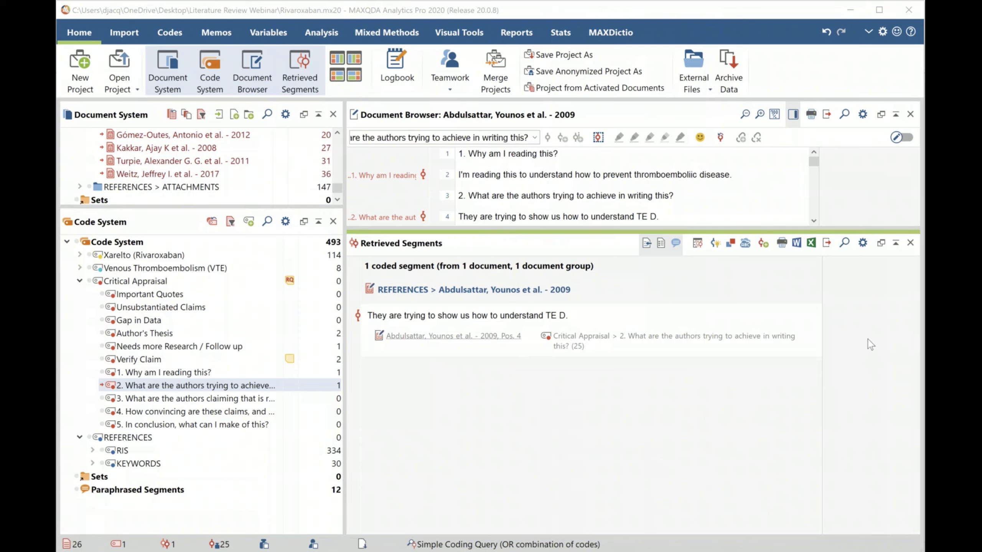
- Close the Retrieved Segments window and deactivate the question 2 code and all documents
{"action": "left_click", "coordinate": [910, 242]}
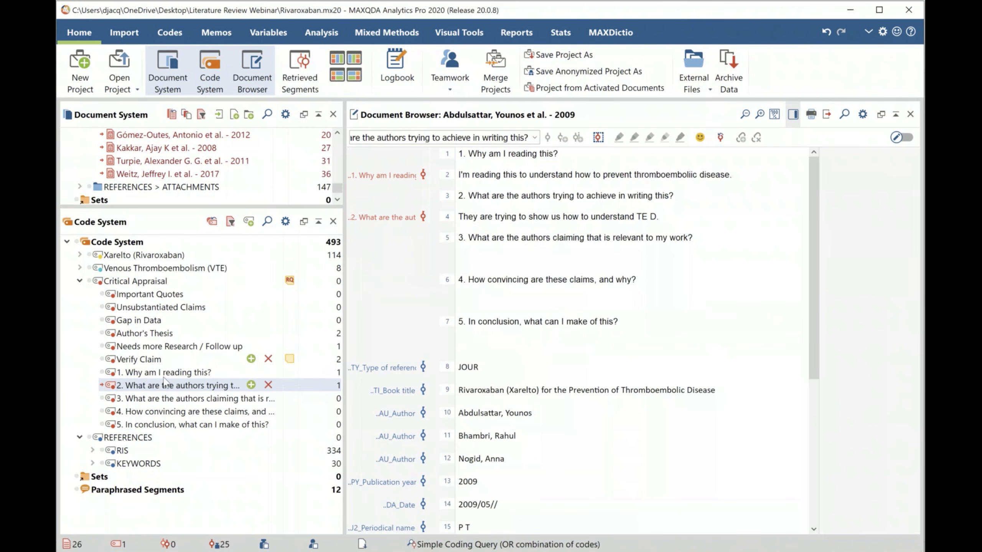
{"action": "left_click", "coordinate": [101, 385]}
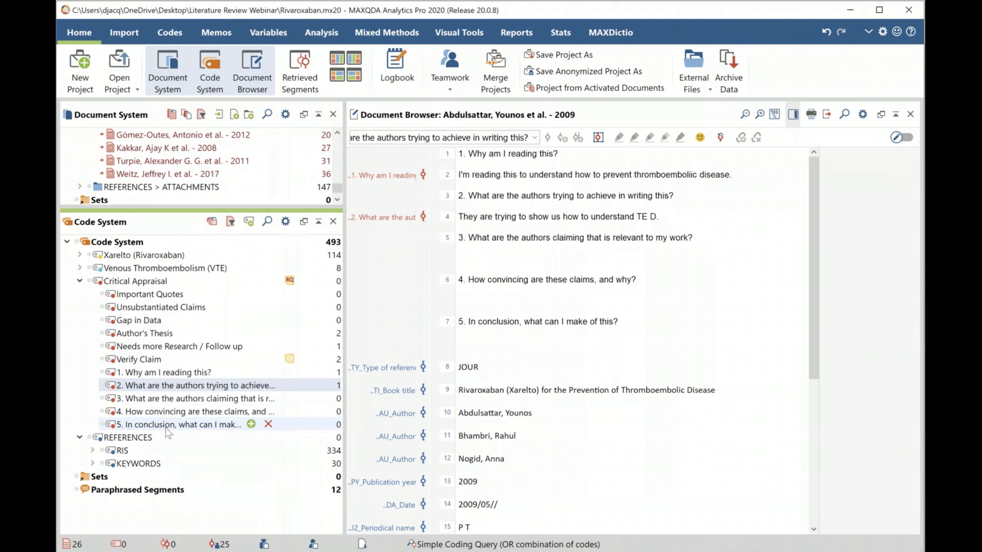
{"action": "scroll", "coordinate": [152, 155], "scroll_direction": "up", "scroll_amount": 10}
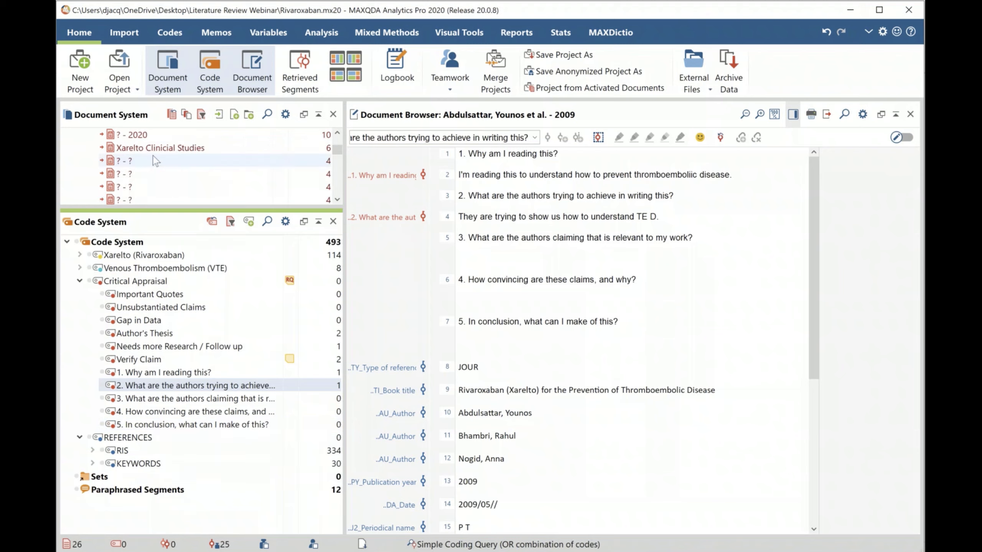
{"action": "left_click", "coordinate": [173, 115]}
- Expand the REFERENCES > ATTACHMENTS group and open the 2020 PDF "DOACs may be an option for VTE prophylaxis in acutely ill hospitalized patients"
{"action": "scroll", "coordinate": [144, 182], "scroll_direction": "down", "scroll_amount": 5}
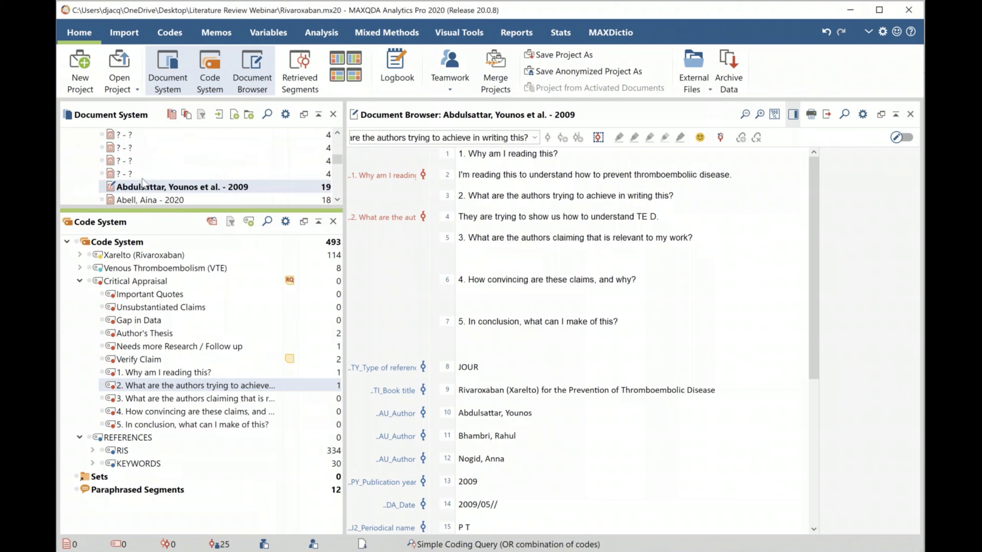
{"action": "scroll", "coordinate": [144, 184], "scroll_direction": "down", "scroll_amount": 5}
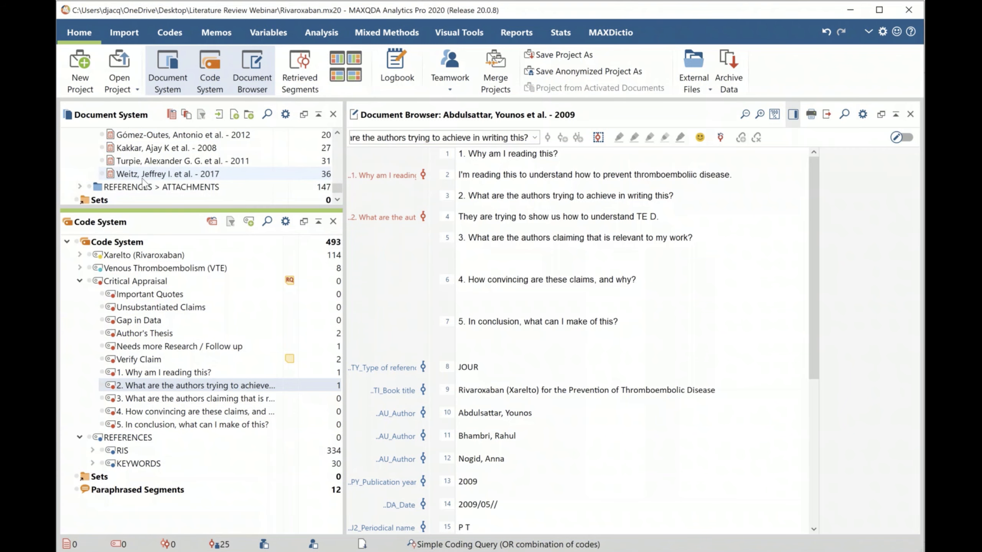
{"action": "double_click", "coordinate": [150, 151]}
{"action": "double_click", "coordinate": [183, 185]}
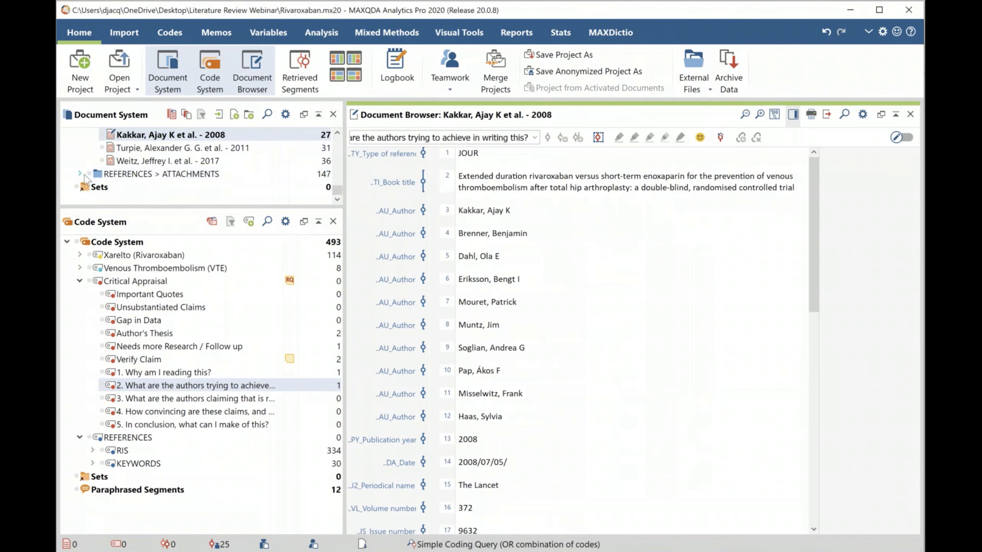
{"action": "scroll", "coordinate": [184, 185], "scroll_direction": "down", "scroll_amount": 6}
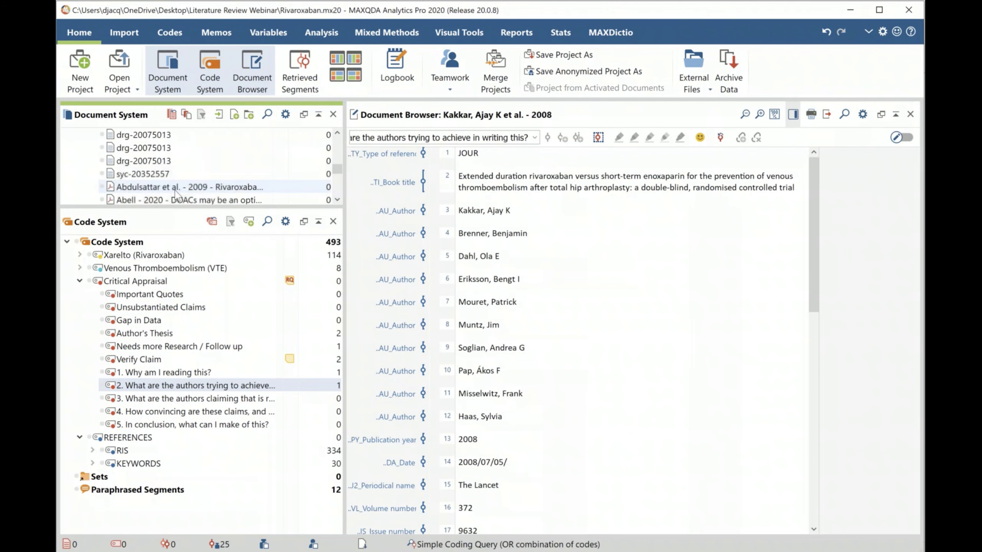
{"action": "double_click", "coordinate": [167, 160]}
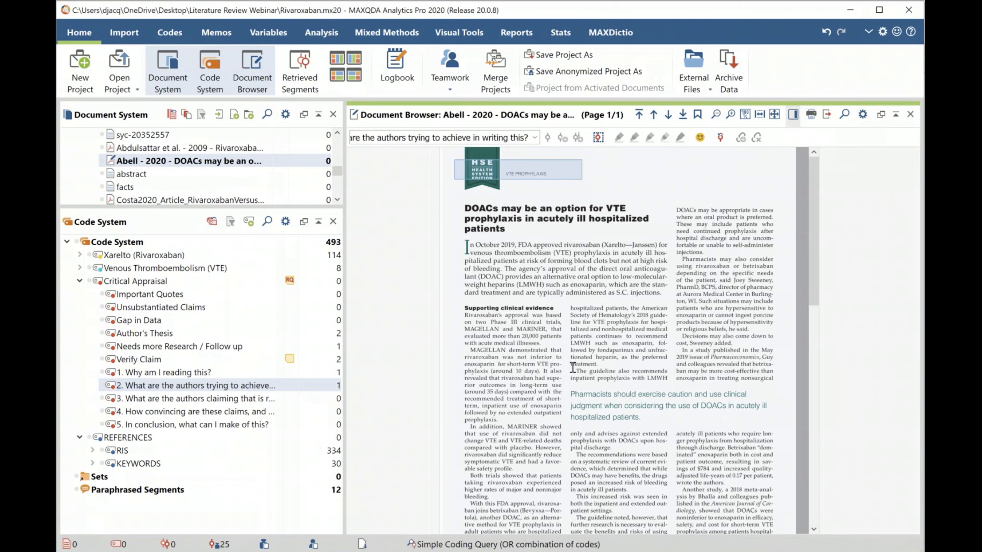
- Code the first two paragraphs under "Supporting clinical evidence" in the 2020 DOACs PDF with "Important Quotes"
{"action": "scroll", "coordinate": [486, 351], "scroll_direction": "down", "scroll_amount": 2}
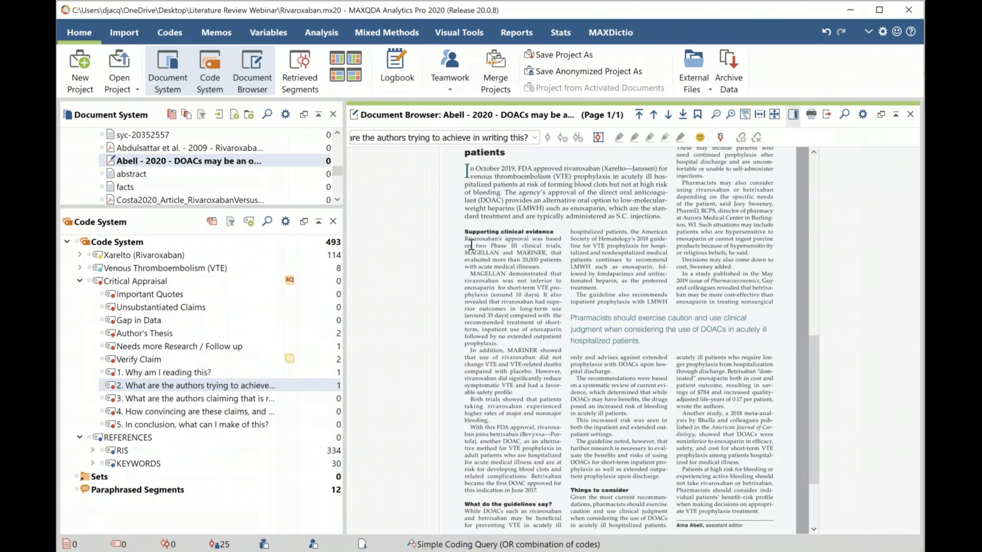
{"action": "left_click_drag", "start_coordinate": [464, 239], "coordinate": [508, 350]}
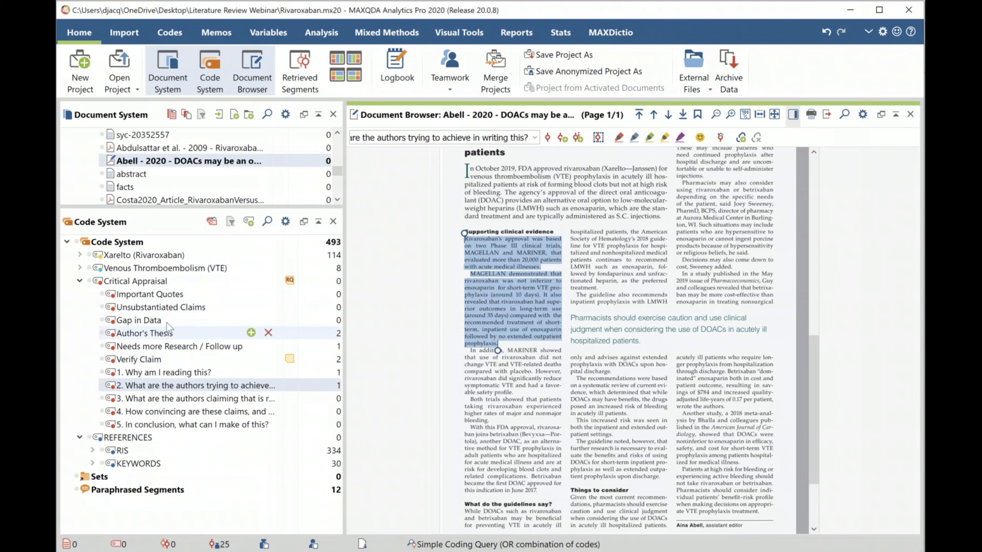
{"action": "left_click_drag", "start_coordinate": [149, 294], "coordinate": [500, 293]}
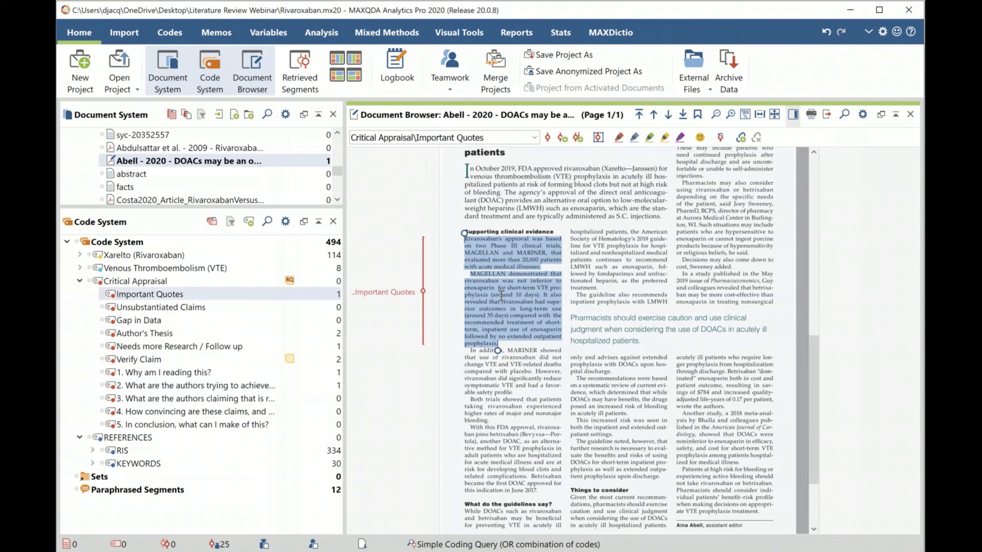
{"action": "left_click", "coordinate": [607, 318]}
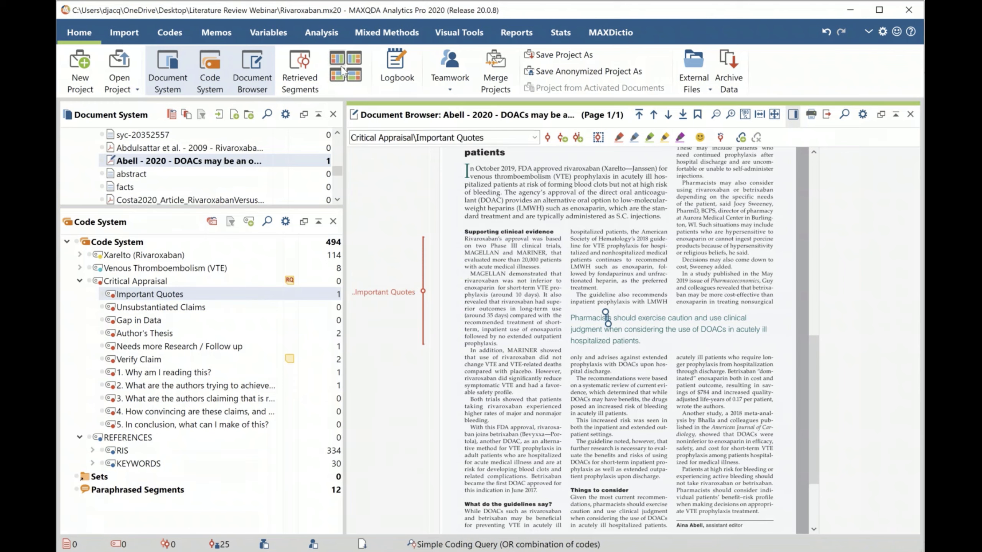
- Retrieve the segments coded "Important Quotes" in the 2020 DOACs PDF by activating that document and code
{"action": "left_click", "coordinate": [299, 72]}
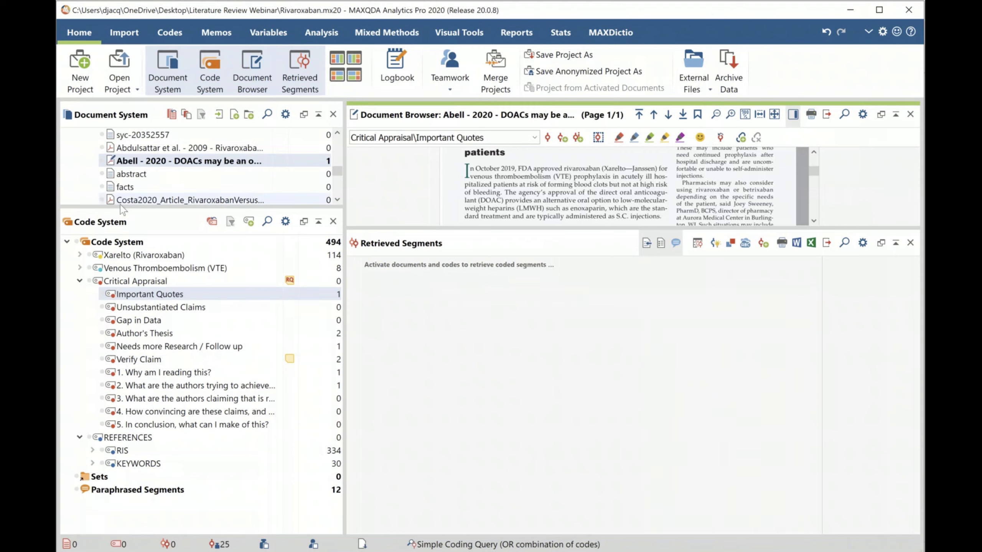
{"action": "left_click", "coordinate": [101, 160]}
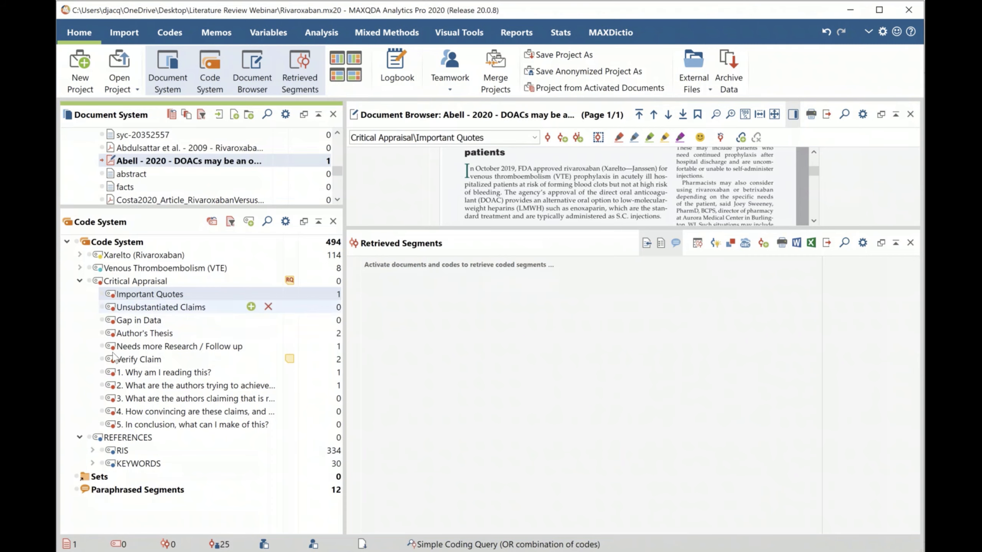
{"action": "left_click", "coordinate": [103, 294]}
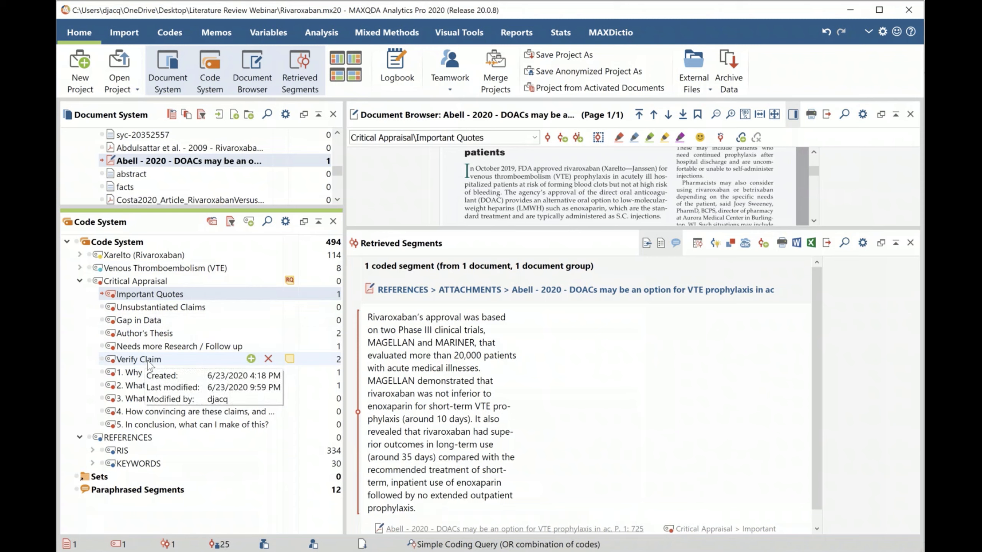
{"action": "left_click", "coordinate": [792, 399]}
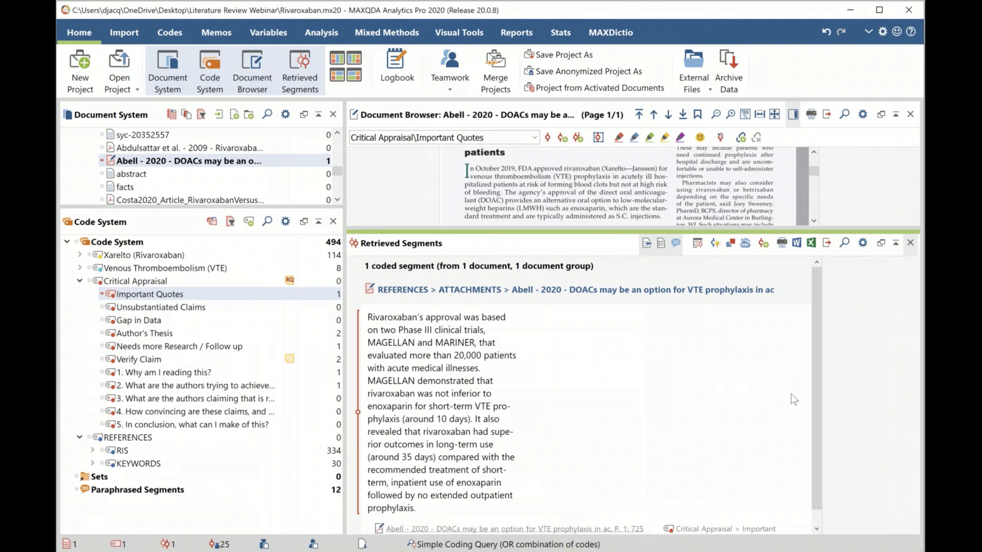
- Close the Retrieved Segments window and deactivate the "Important Quotes" code
{"action": "left_click", "coordinate": [911, 243]}
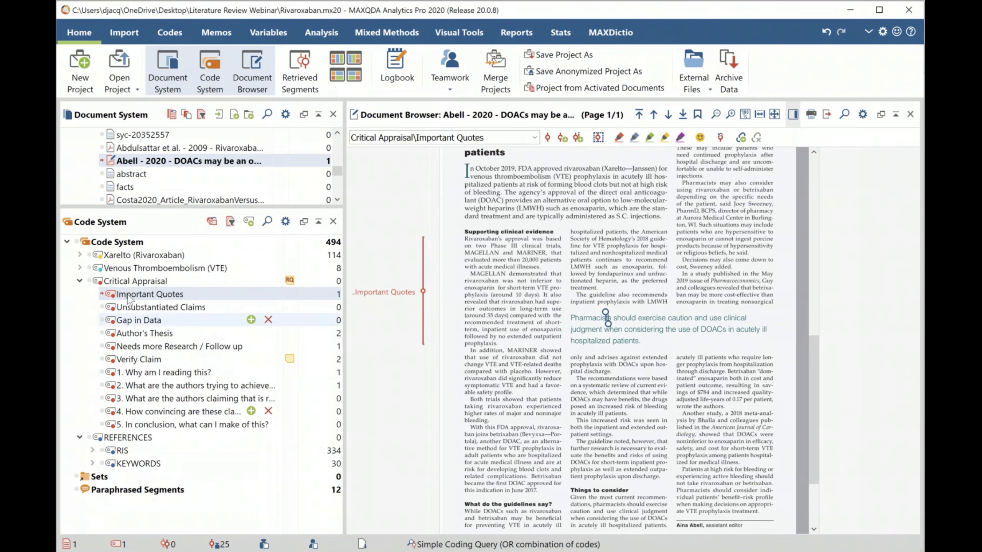
{"action": "left_click", "coordinate": [101, 295]}
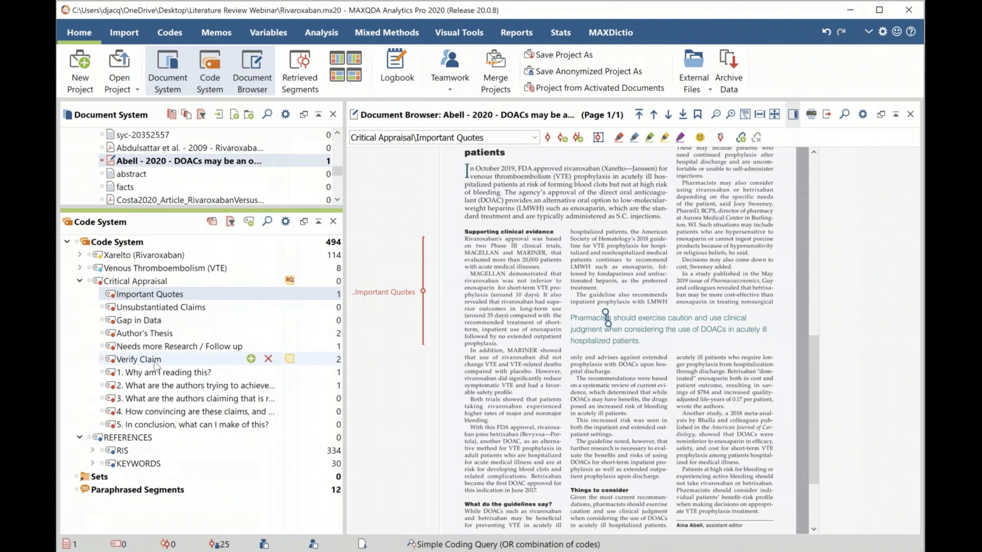
{"action": "mouse_move", "coordinate": [155, 364]}
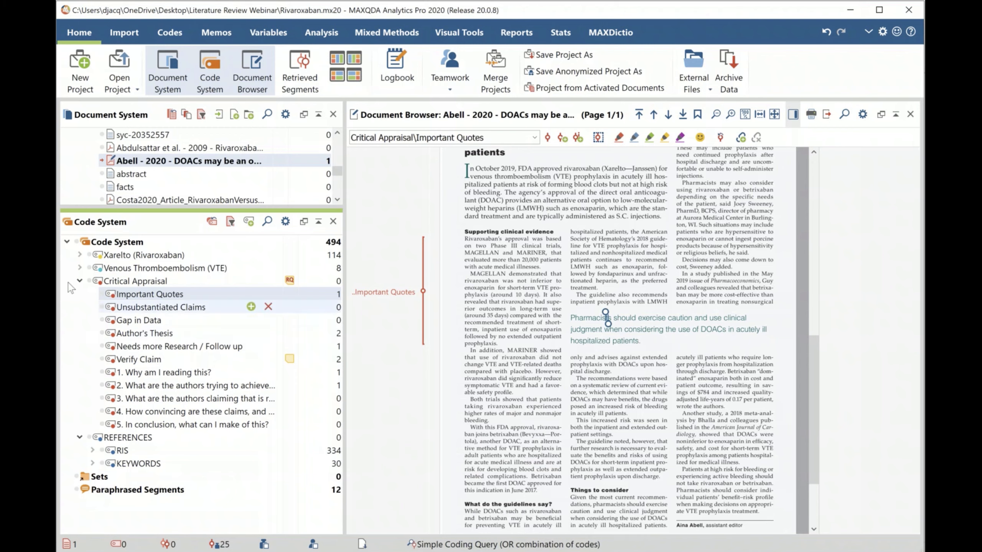
- Collapse the Critical Appraisal and REFERENCES codes and expand the "Xarelto (Rivaroxaban)" code to show its subcodes
{"action": "left_click", "coordinate": [80, 281]}
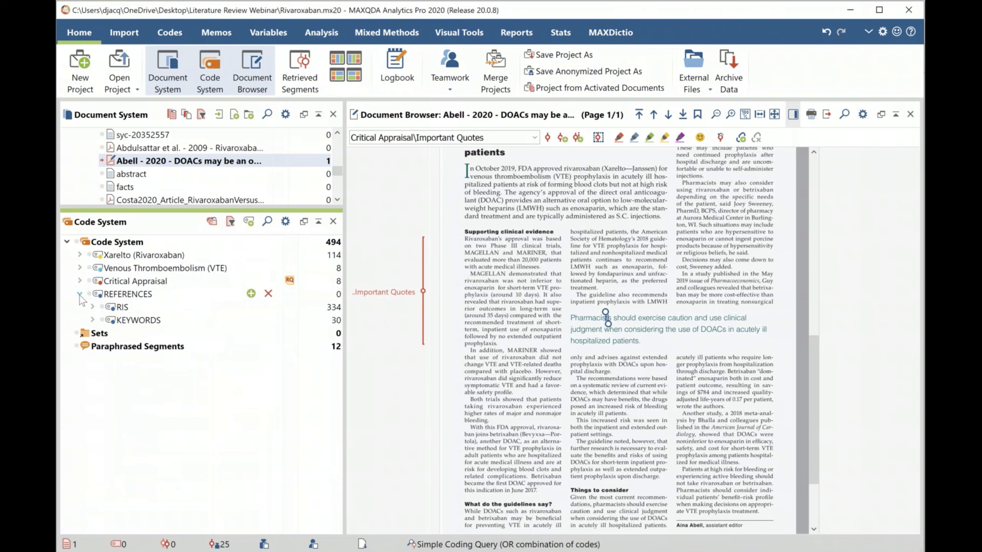
{"action": "left_click", "coordinate": [79, 294]}
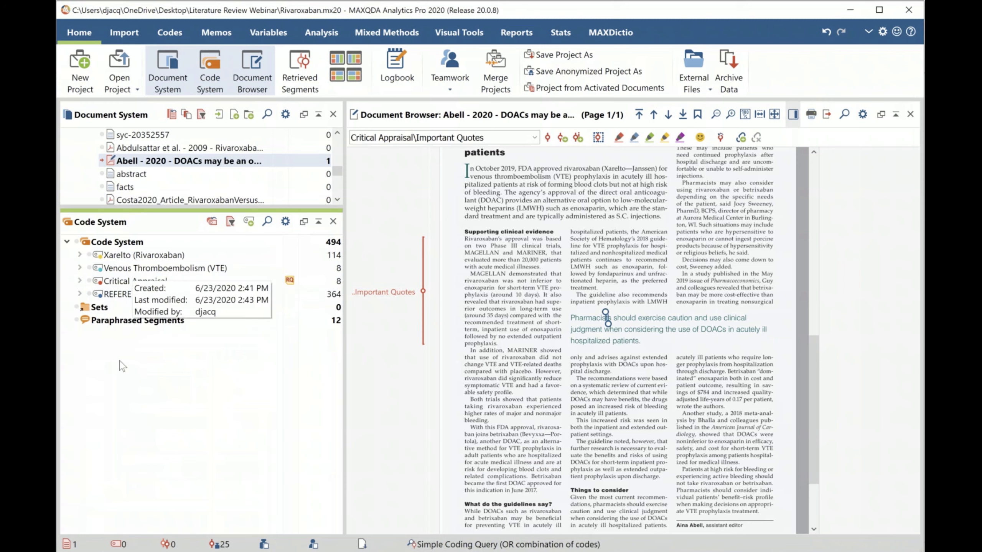
{"action": "left_click", "coordinate": [79, 255]}
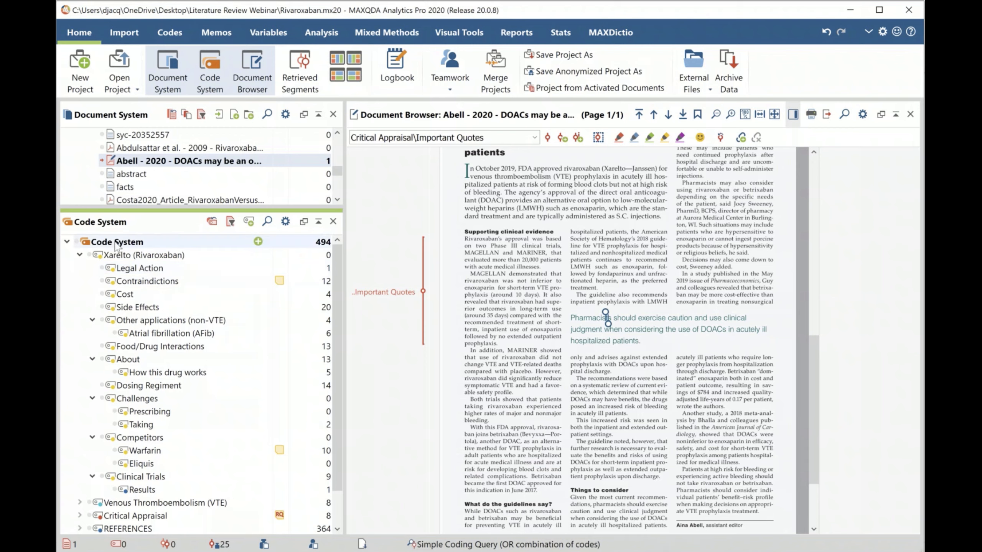
{"action": "left_click", "coordinate": [149, 257]}
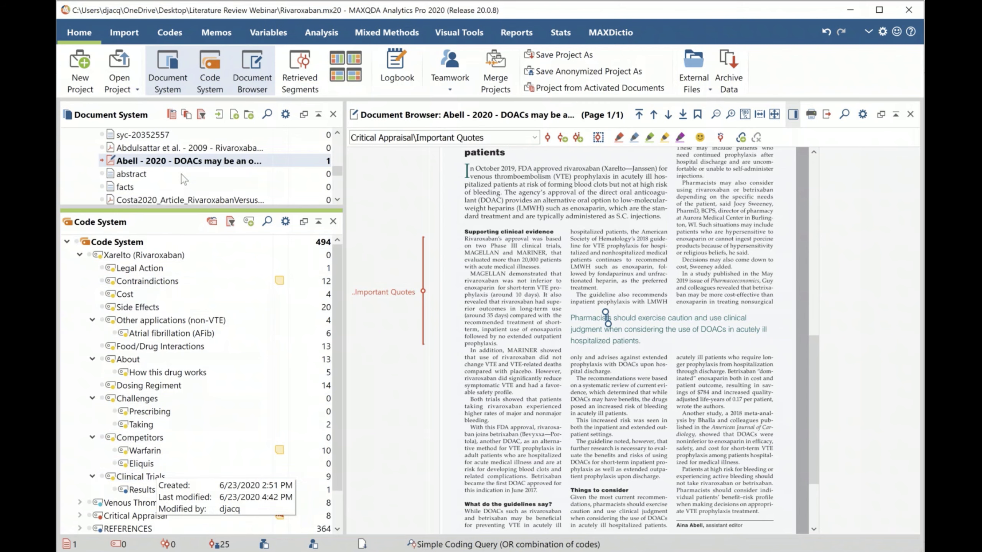
- View the uncoded 2009 "Rivaroxaban (Xarelto) for the Prevention of Thromboembolic Disease" PDF and the 2012 BMJ "Dabigatran, rivaroxaban, or apixaban versus enoxaparin" PDF
{"action": "double_click", "coordinate": [168, 147]}
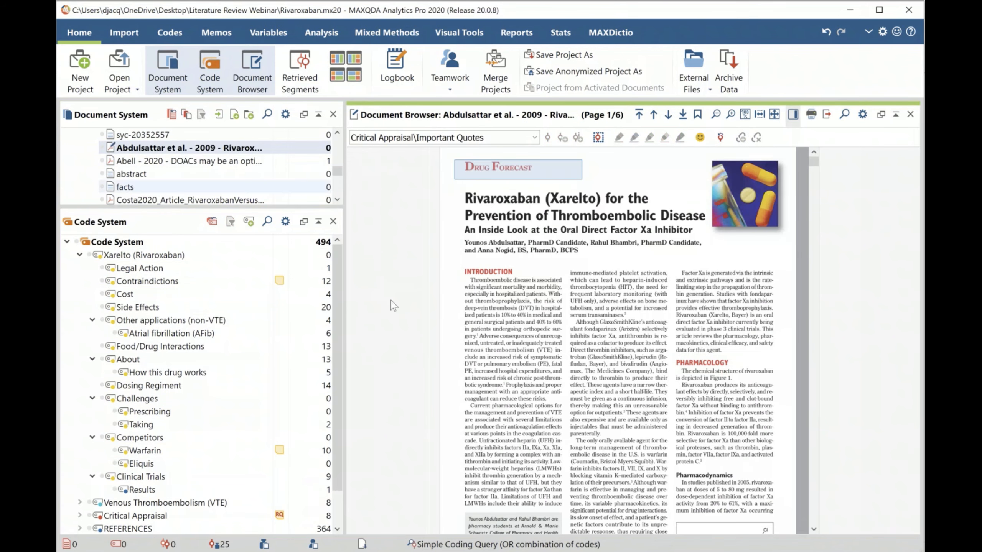
{"action": "scroll", "coordinate": [579, 405], "scroll_direction": "down", "scroll_amount": 3}
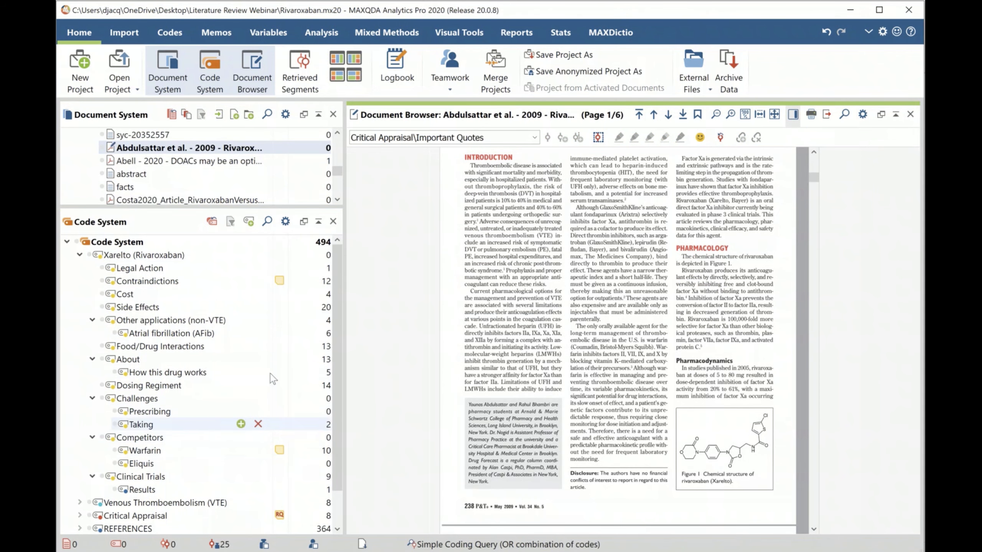
{"action": "scroll", "coordinate": [189, 198], "scroll_direction": "down", "scroll_amount": 1}
{"action": "double_click", "coordinate": [169, 187]}
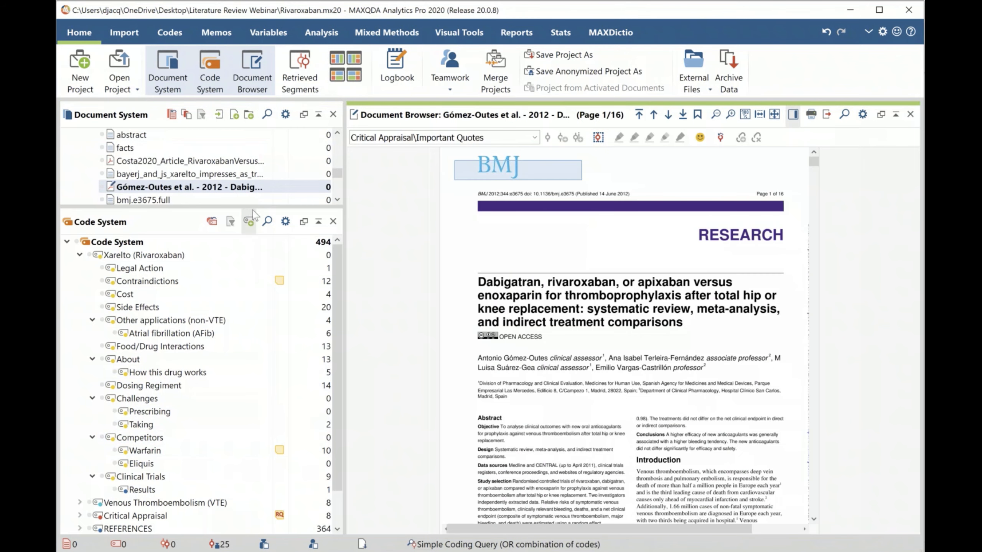
- Find and open the copy of the 2009 rivaroxaban PDF that has 20 coded segments, leaving the code list enlarged
{"action": "scroll", "coordinate": [182, 175], "scroll_direction": "up", "scroll_amount": 2}
{"action": "scroll", "coordinate": [182, 177], "scroll_direction": "up", "scroll_amount": 3}
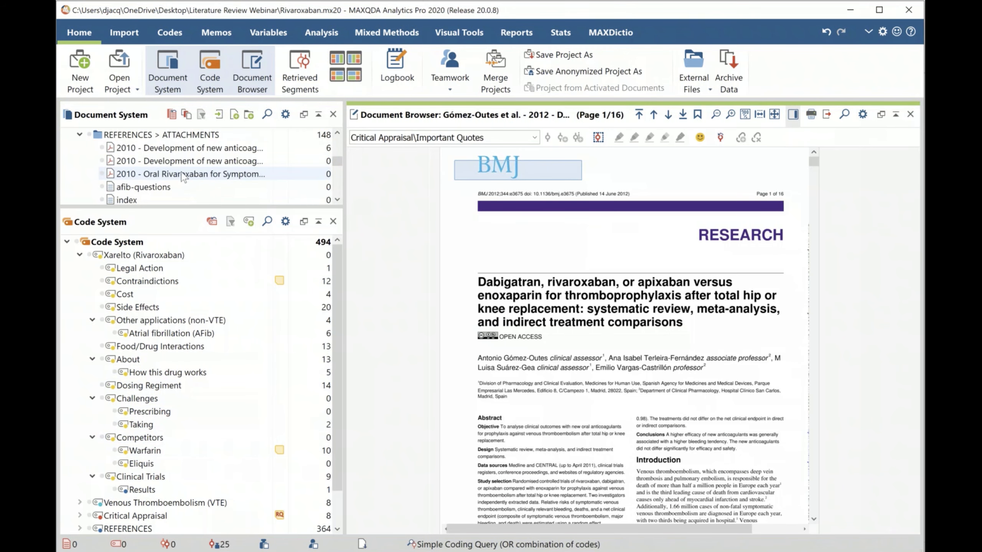
{"action": "scroll", "coordinate": [183, 176], "scroll_direction": "down", "scroll_amount": 5}
{"action": "scroll", "coordinate": [182, 174], "scroll_direction": "down", "scroll_amount": 4}
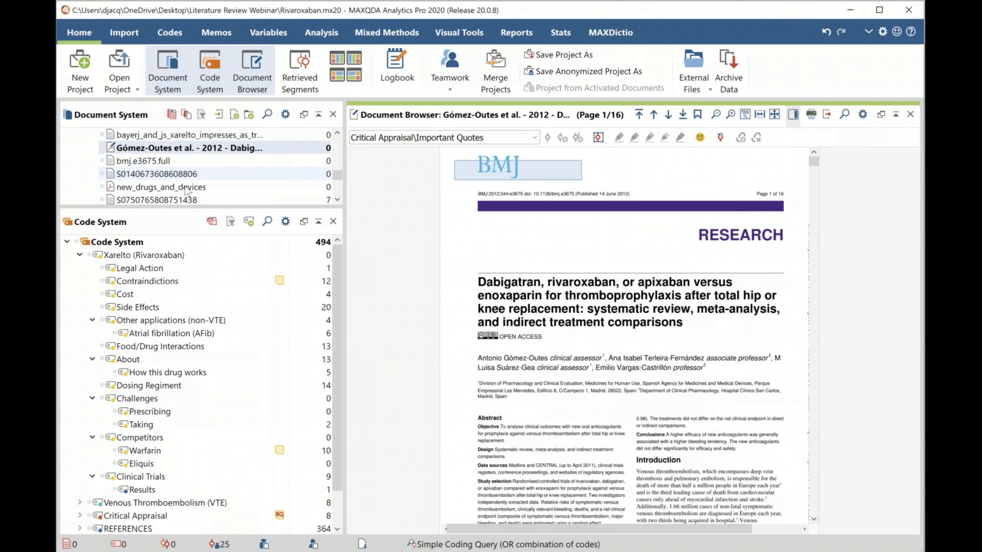
{"action": "left_click_drag", "start_coordinate": [195, 250], "coordinate": [195, 420]}
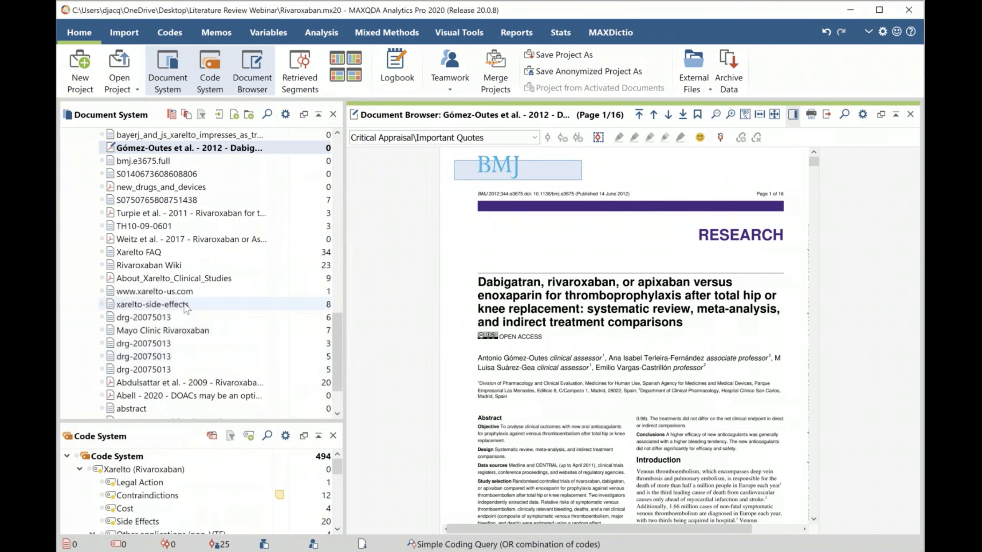
{"action": "scroll", "coordinate": [170, 232], "scroll_direction": "down", "scroll_amount": 1}
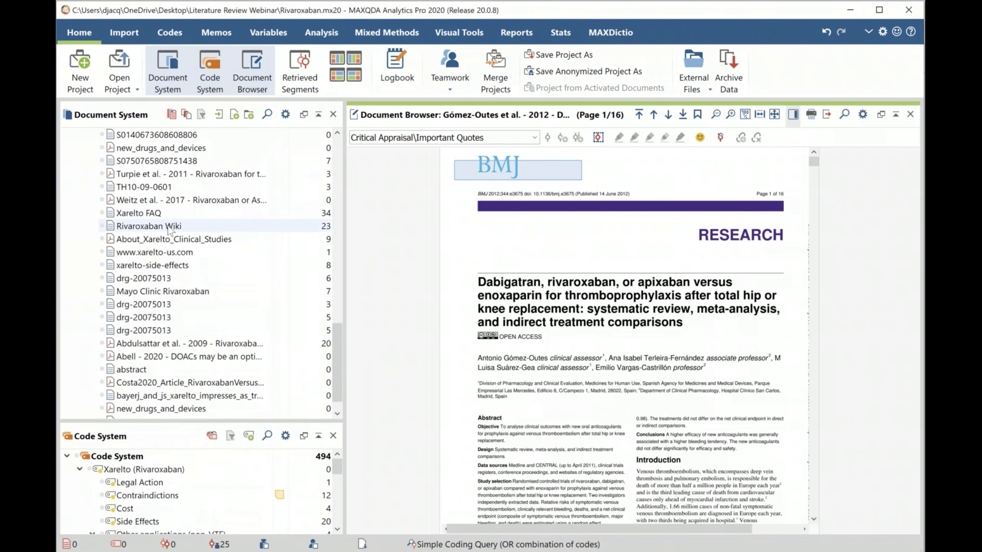
{"action": "double_click", "coordinate": [206, 345]}
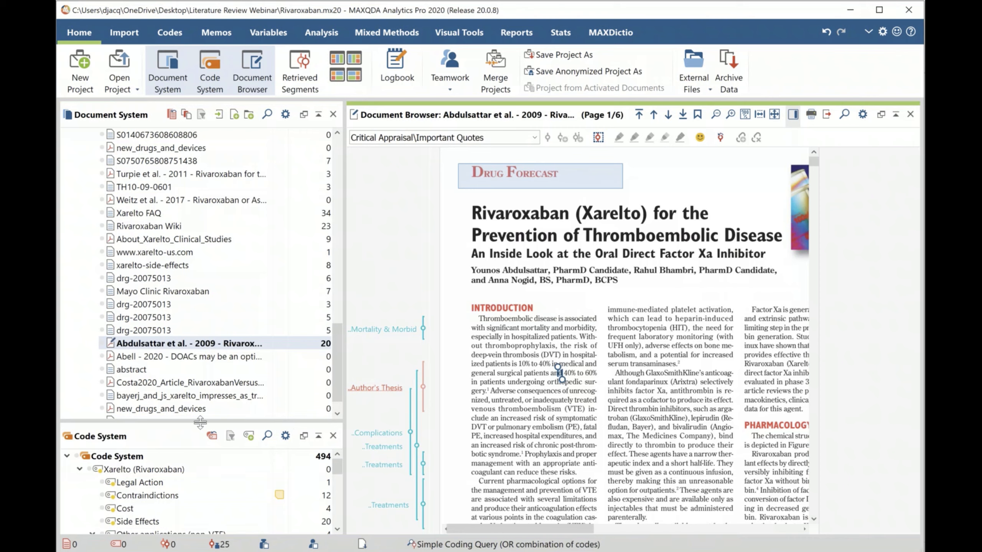
{"action": "left_click_drag", "start_coordinate": [199, 422], "coordinate": [267, 171]}
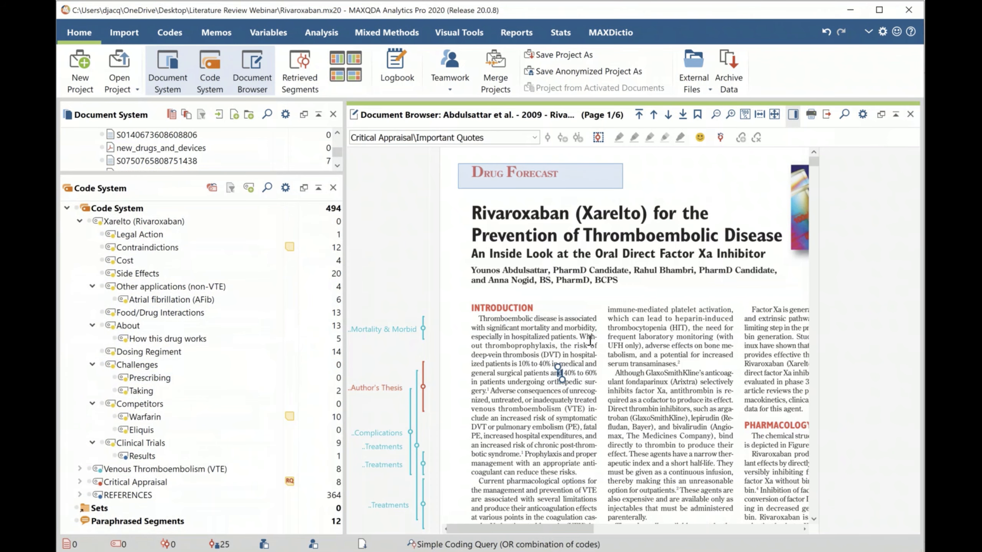
- Examine the passages coded Mortality & Morbidity, Complications, Treatments and Warfarin on page 1 of the 2009 rivaroxaban PDF
{"action": "scroll", "coordinate": [589, 340], "scroll_direction": "down", "scroll_amount": 1}
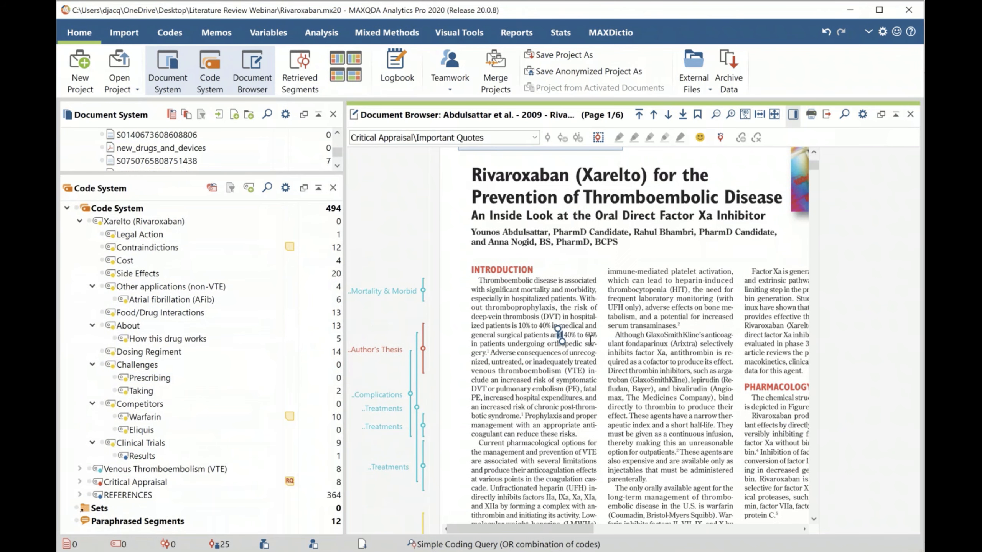
{"action": "scroll", "coordinate": [597, 354], "scroll_direction": "down", "scroll_amount": 1}
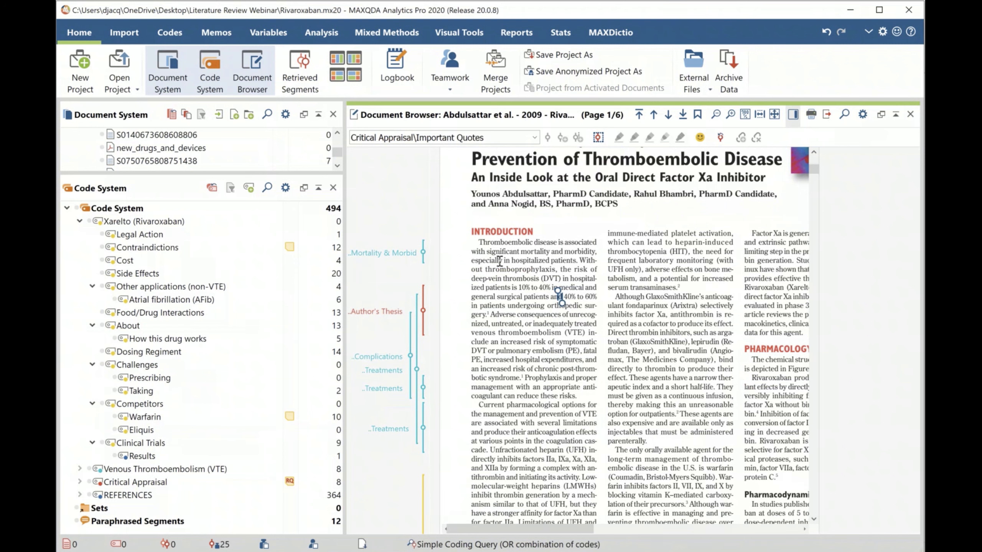
{"action": "scroll", "coordinate": [463, 247], "scroll_direction": "down", "scroll_amount": 1}
{"action": "left_click", "coordinate": [386, 219]}
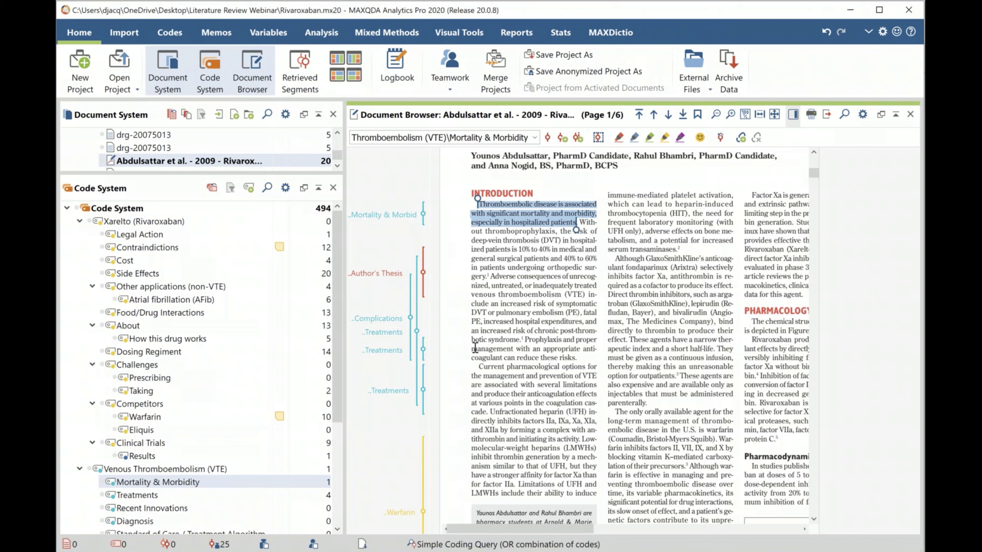
{"action": "left_click", "coordinate": [383, 318]}
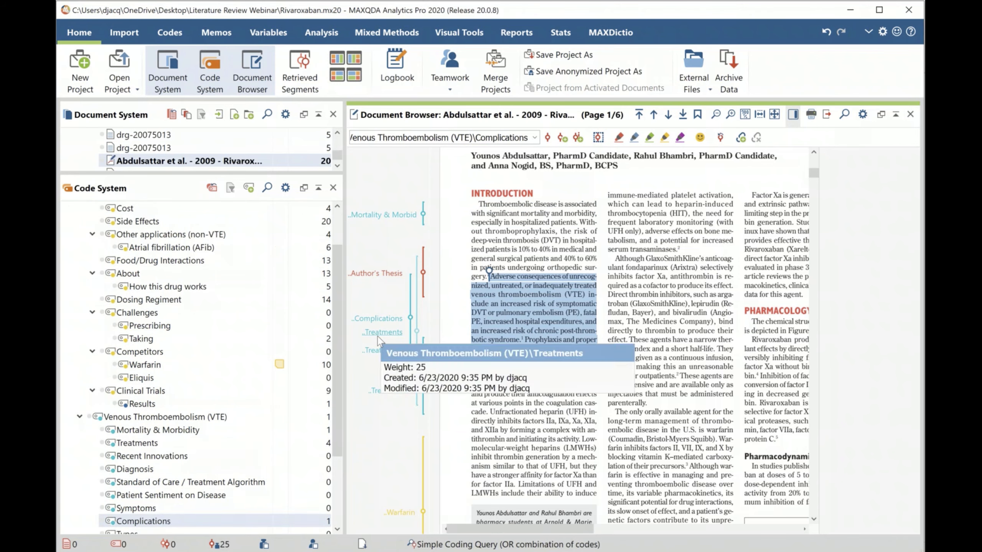
{"action": "left_click", "coordinate": [377, 336]}
{"action": "scroll", "coordinate": [381, 329], "scroll_direction": "down", "scroll_amount": 5}
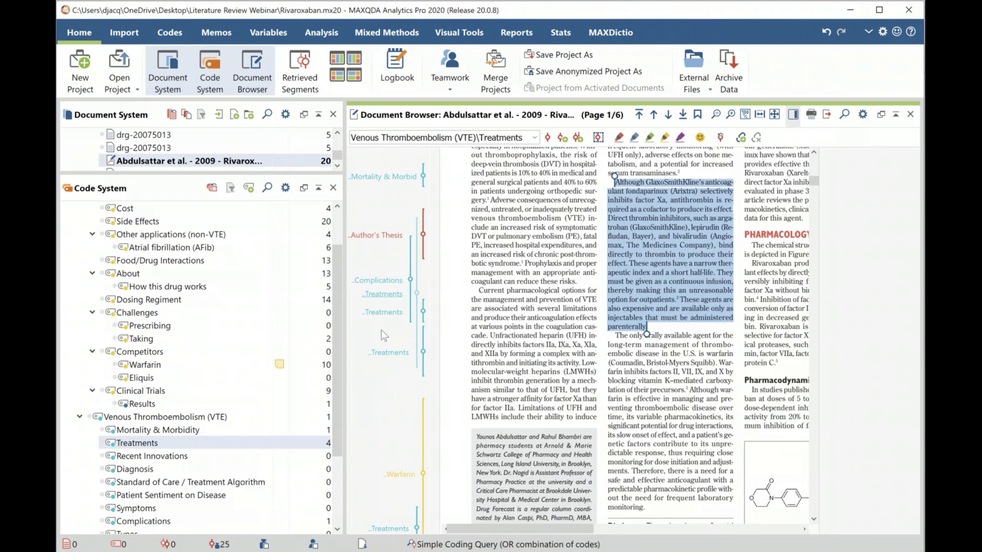
{"action": "left_click", "coordinate": [403, 361]}
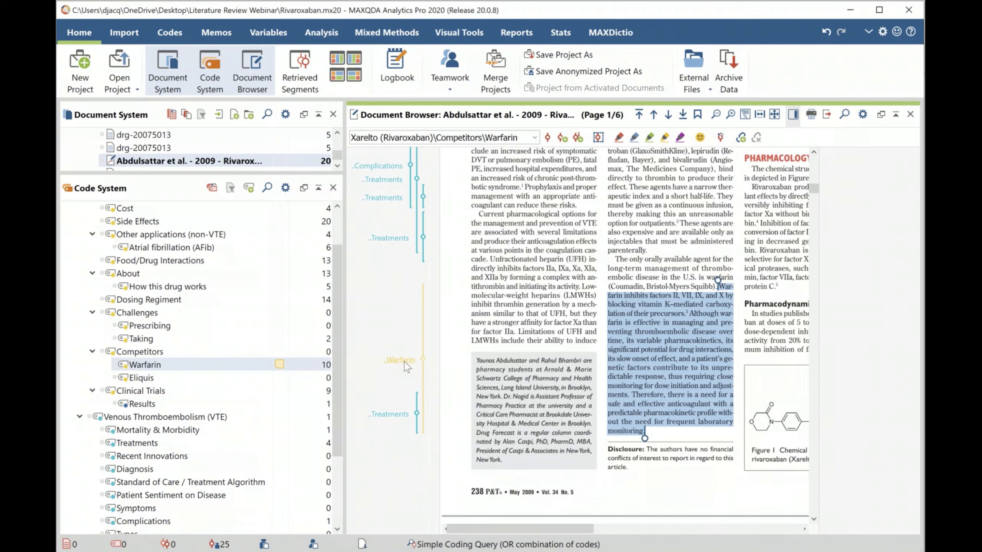
{"action": "left_click", "coordinate": [395, 414]}
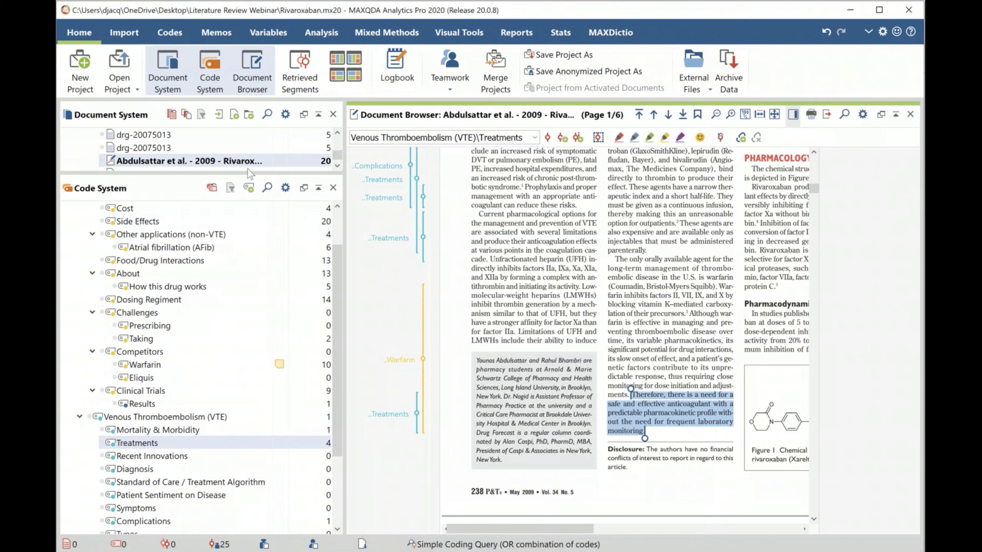
- Activate all documents in the REFERENCES > ATTACHMENTS group and enlarge the code list
{"action": "scroll", "coordinate": [196, 256], "scroll_direction": "up", "scroll_amount": 2}
{"action": "scroll", "coordinate": [193, 151], "scroll_direction": "up", "scroll_amount": 2}
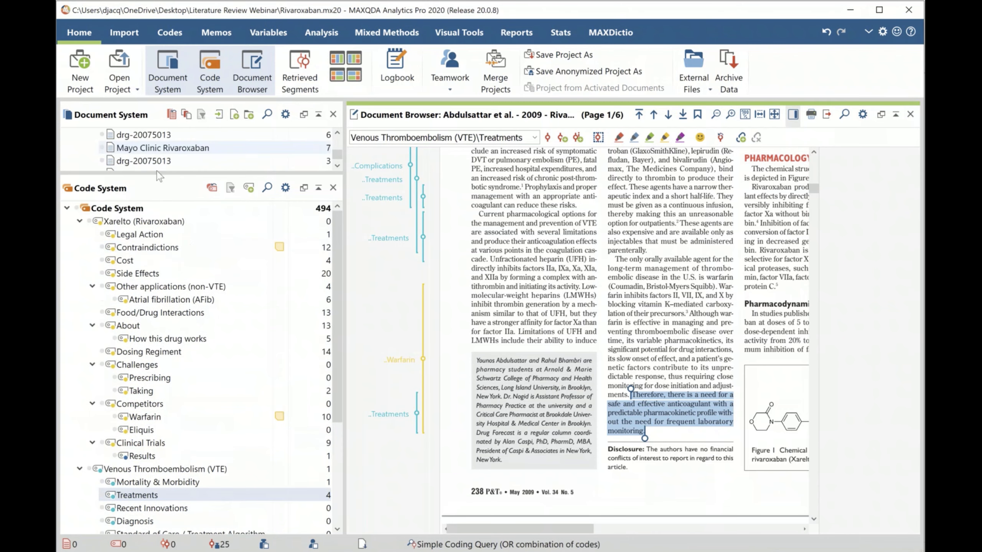
{"action": "left_click_drag", "start_coordinate": [168, 172], "coordinate": [174, 327]}
{"action": "scroll", "coordinate": [114, 216], "scroll_direction": "up", "scroll_amount": 10}
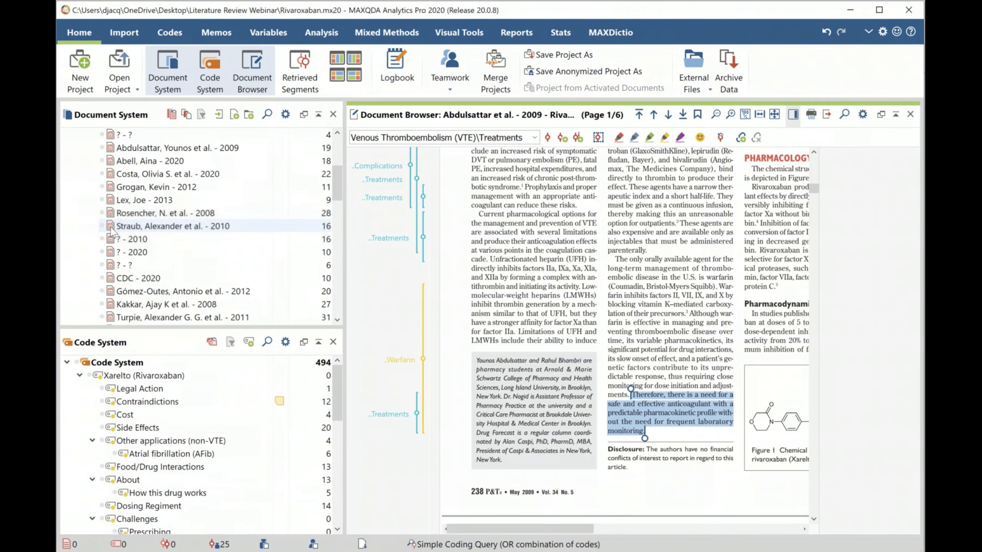
{"action": "scroll", "coordinate": [94, 284], "scroll_direction": "down", "scroll_amount": 1}
{"action": "scroll", "coordinate": [89, 294], "scroll_direction": "down", "scroll_amount": 1}
{"action": "left_click", "coordinate": [88, 265]}
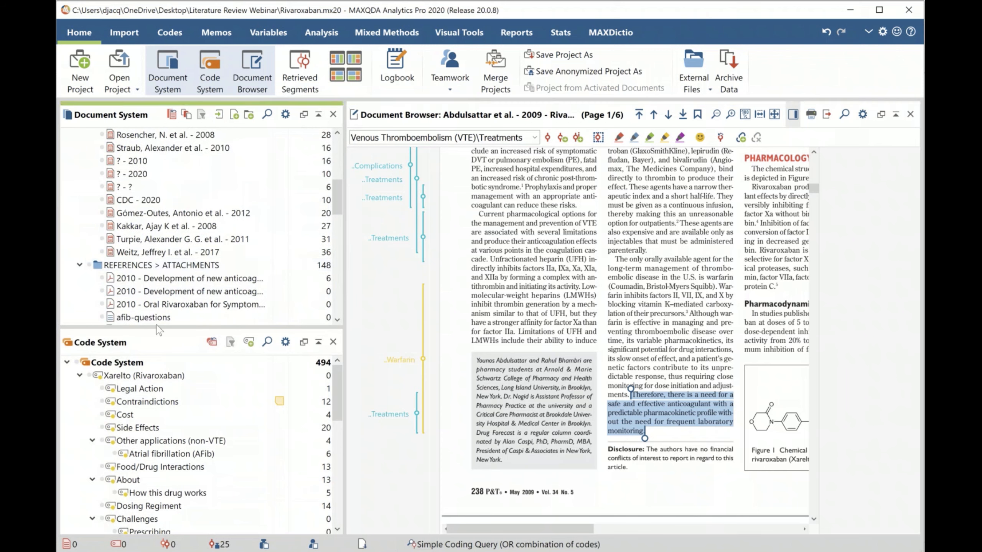
{"action": "left_click_drag", "start_coordinate": [175, 328], "coordinate": [174, 171]}
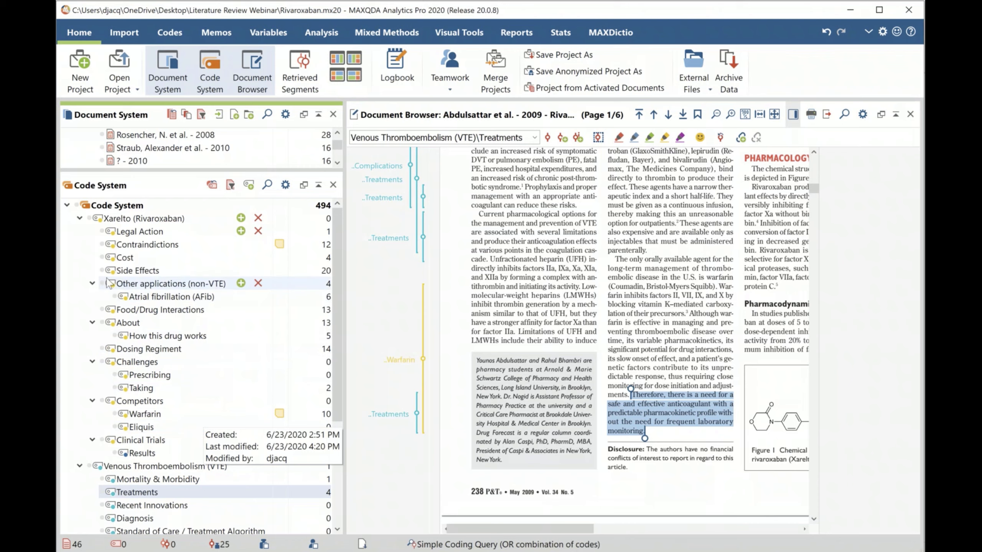
- Retrieve the segments coded Side Effects from the activated documents and read through the Xarelto FAQ passages
{"action": "left_click", "coordinate": [132, 271]}
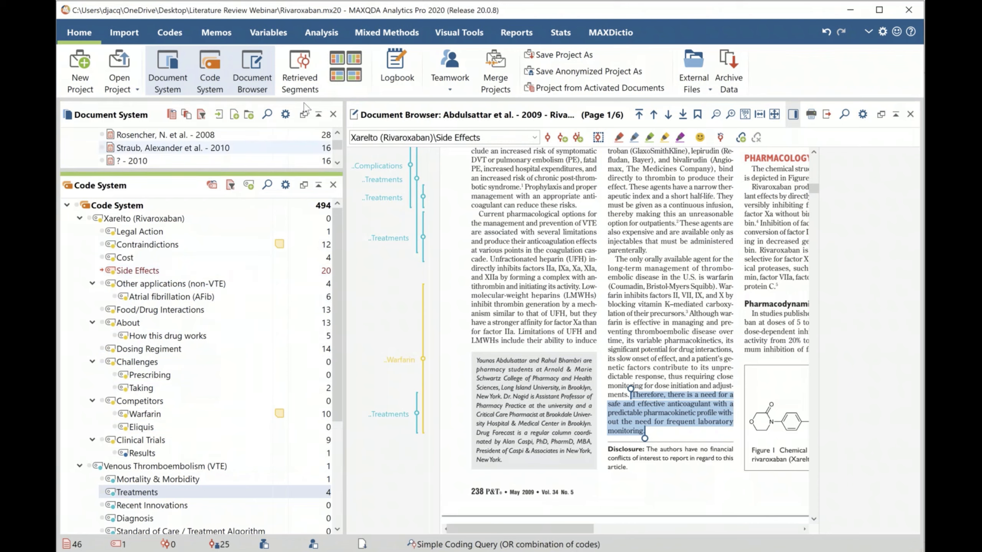
{"action": "left_click", "coordinate": [302, 82]}
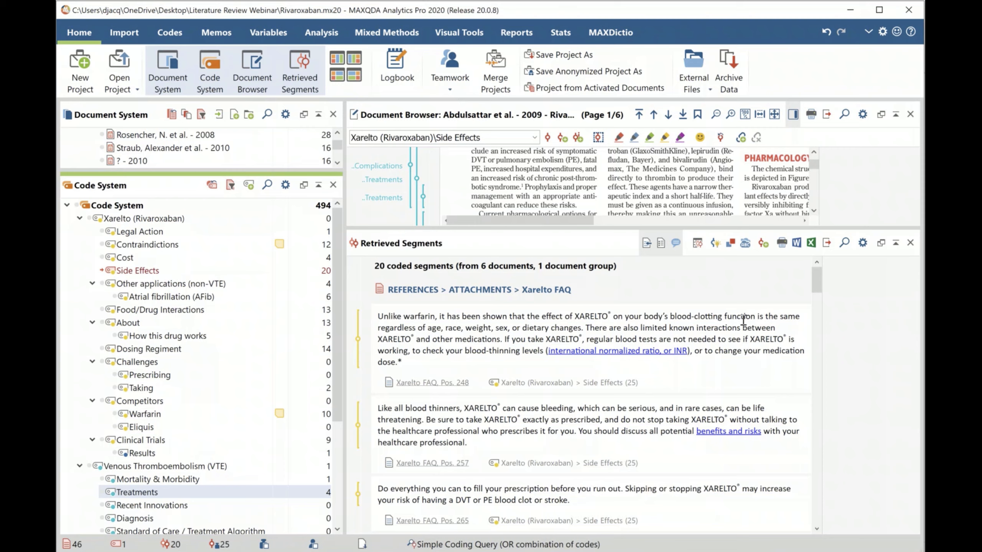
{"action": "scroll", "coordinate": [742, 320], "scroll_direction": "down", "scroll_amount": 1}
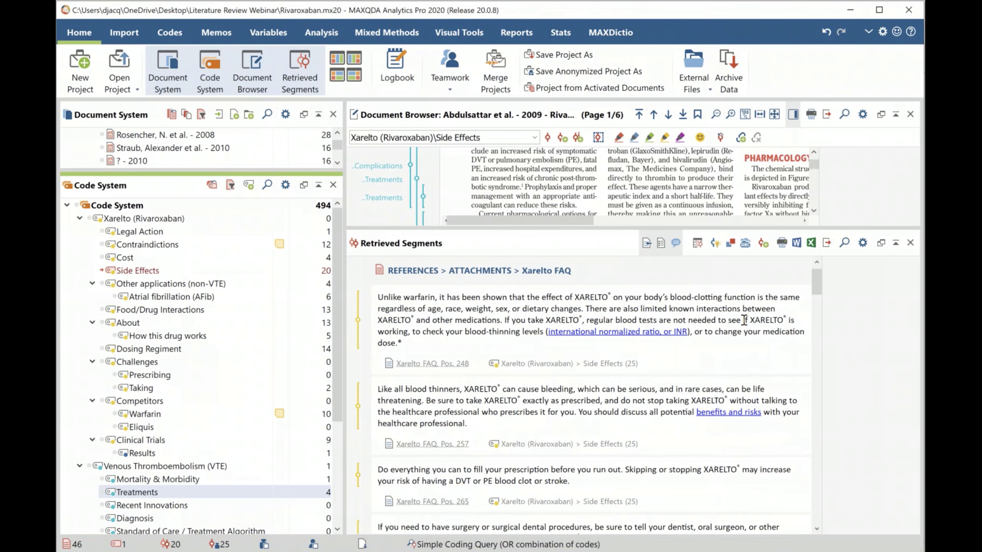
{"action": "scroll", "coordinate": [743, 321], "scroll_direction": "down", "scroll_amount": 4}
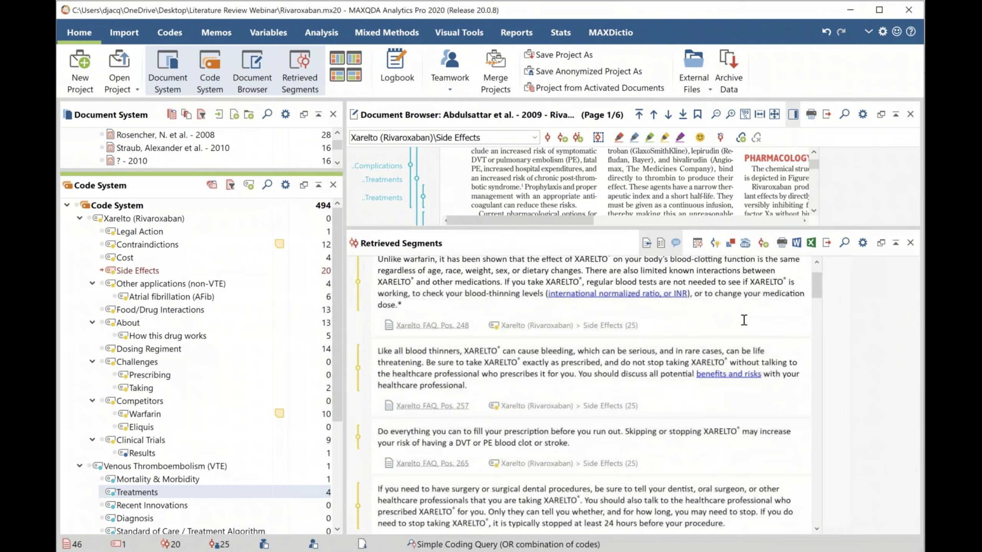
{"action": "scroll", "coordinate": [744, 320], "scroll_direction": "down", "scroll_amount": 1}
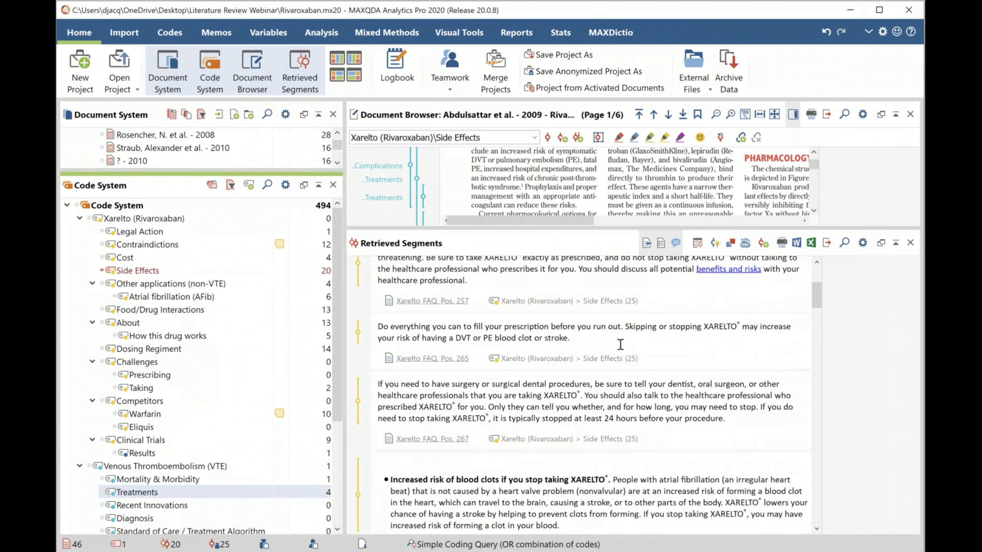
{"action": "scroll", "coordinate": [620, 344], "scroll_direction": "down", "scroll_amount": 3}
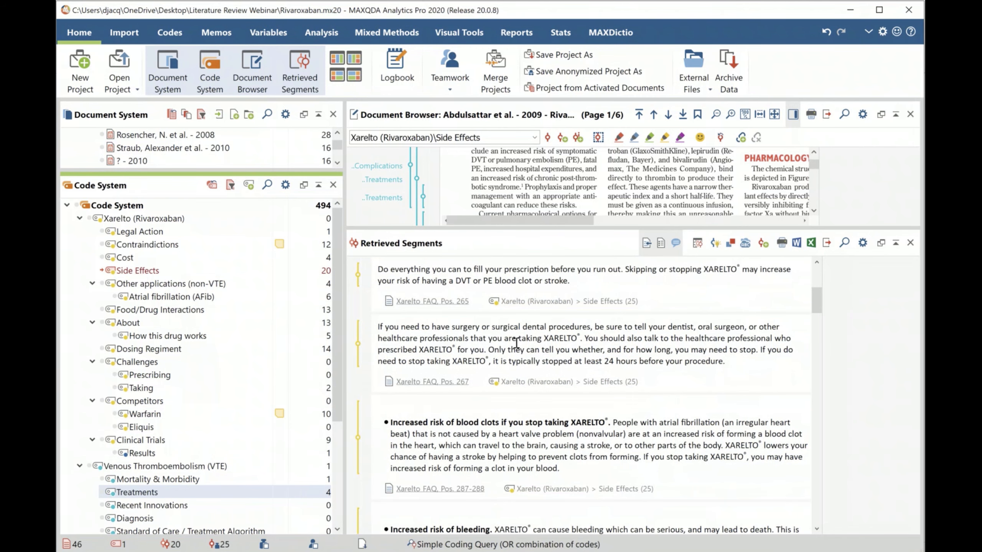
{"action": "scroll", "coordinate": [516, 342], "scroll_direction": "down", "scroll_amount": 3}
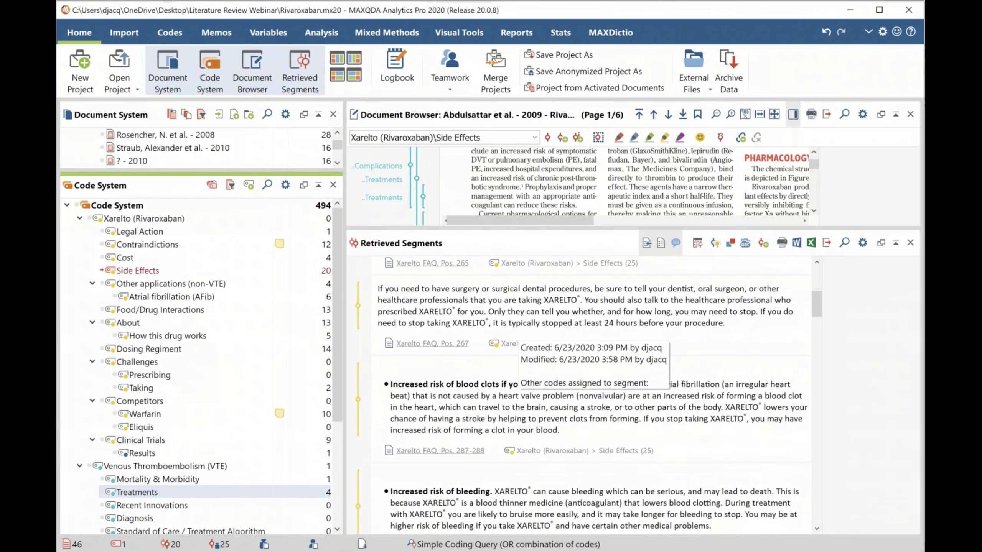
{"action": "scroll", "coordinate": [605, 365], "scroll_direction": "down", "scroll_amount": 1}
{"action": "scroll", "coordinate": [605, 365], "scroll_direction": "down", "scroll_amount": 1}
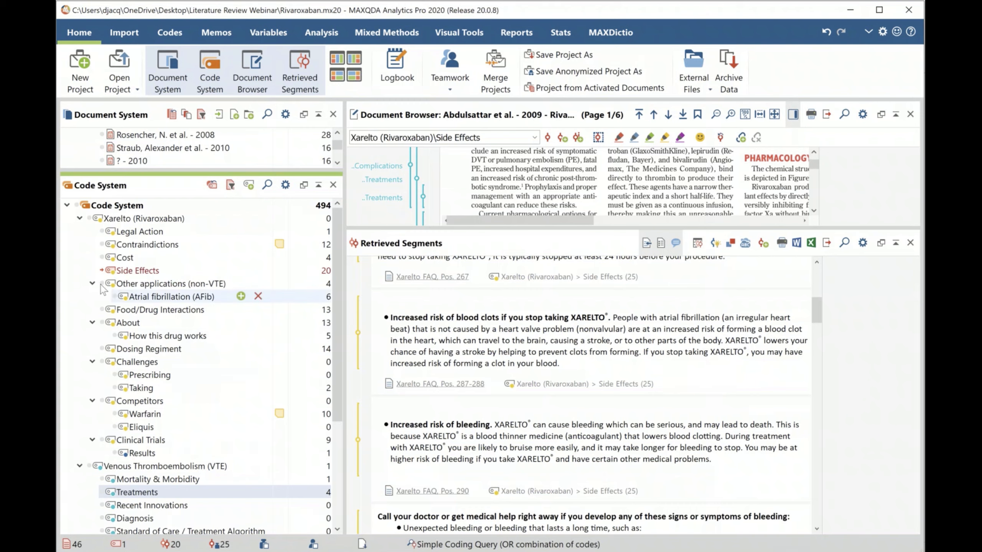
- Deactivate the Side Effects code, close the retrieved segments and collapse the Xarelto (Rivaroxaban) code
{"action": "mouse_move", "coordinate": [103, 273]}
{"action": "left_click", "coordinate": [103, 271]}
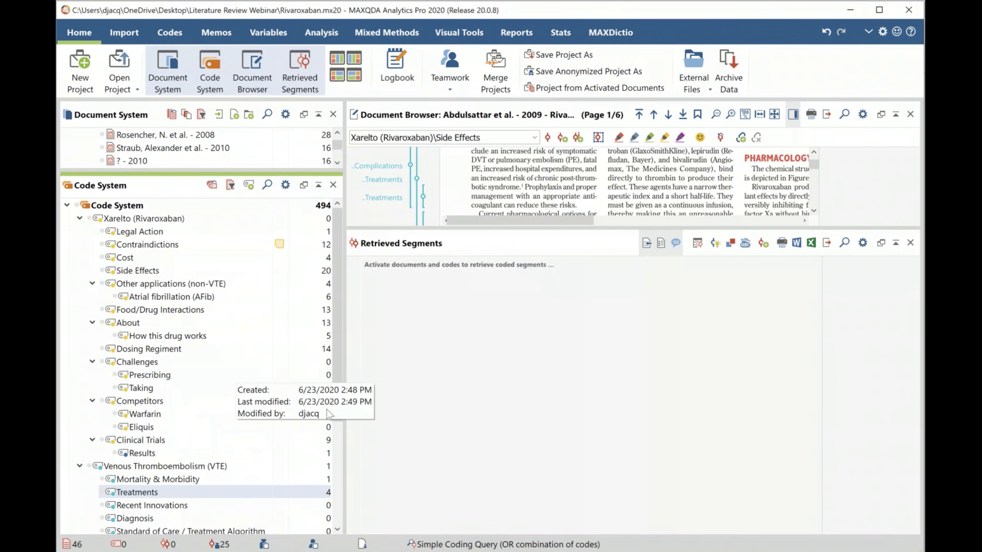
{"action": "left_click", "coordinate": [911, 242]}
{"action": "left_click", "coordinate": [80, 219]}
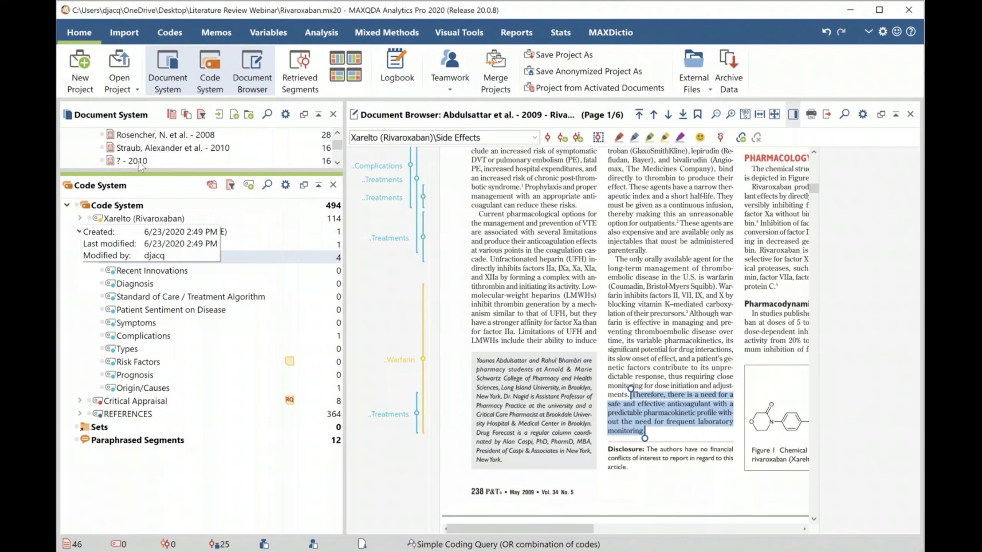
- Enlarge the document list and create a document memo for the 2009 reference with 19 coded segments in the REFERENCES group
{"action": "left_click_drag", "start_coordinate": [145, 178], "coordinate": [145, 411]}
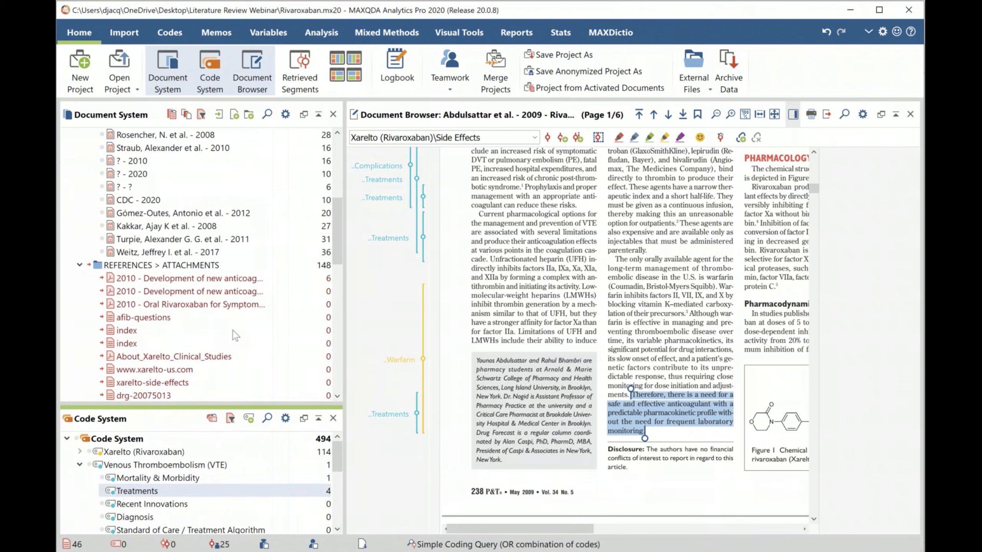
{"action": "scroll", "coordinate": [85, 264], "scroll_direction": "up", "scroll_amount": 6}
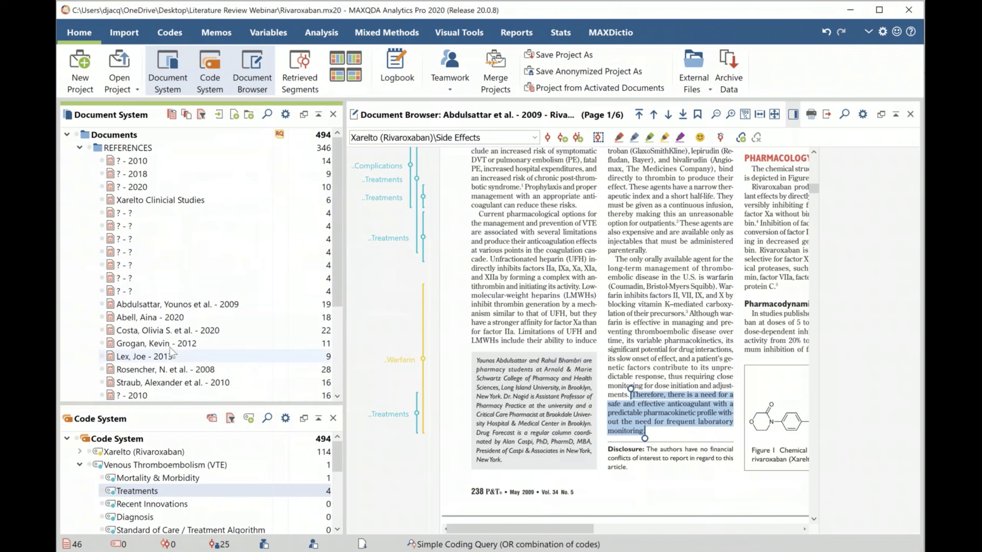
{"action": "scroll", "coordinate": [169, 347], "scroll_direction": "down", "scroll_amount": 1}
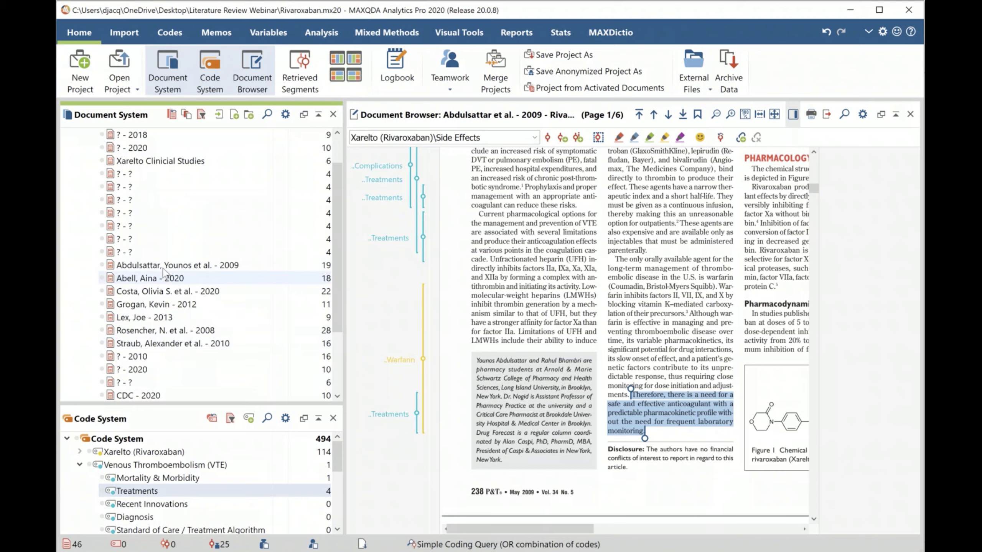
{"action": "right_click", "coordinate": [132, 266]}
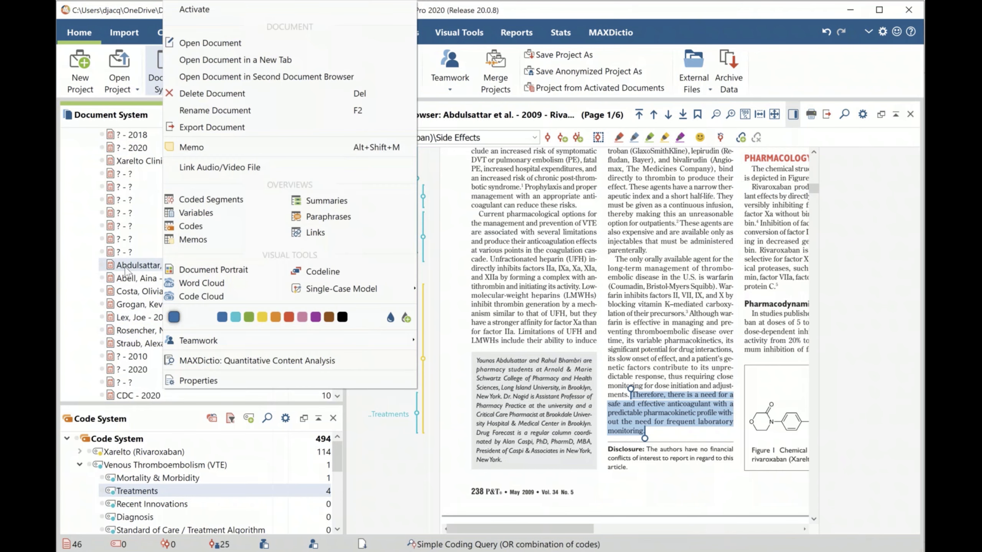
{"action": "left_click", "coordinate": [133, 266]}
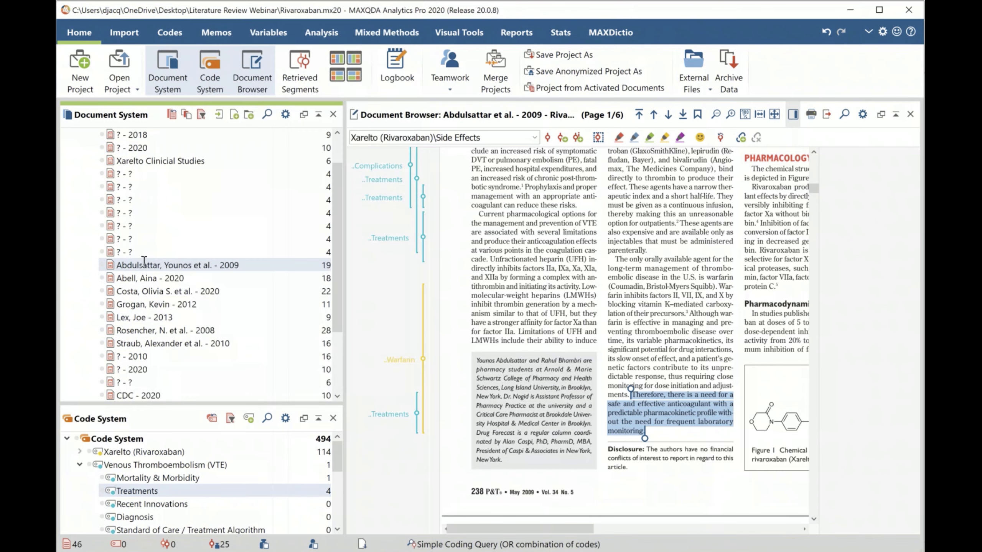
{"action": "left_click", "coordinate": [253, 265]}
{"action": "left_click", "coordinate": [278, 264]}
{"action": "right_click", "coordinate": [180, 270]}
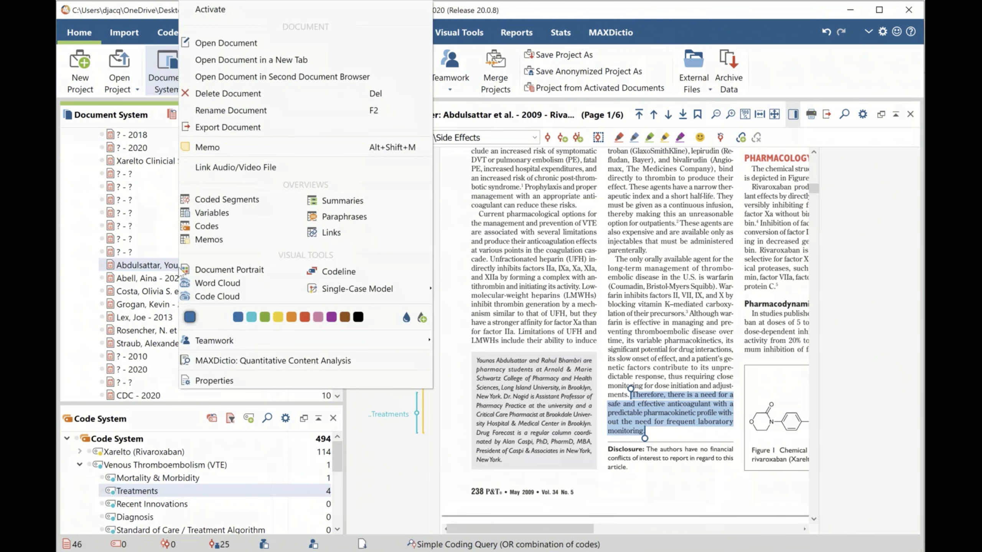
{"action": "left_click", "coordinate": [242, 148]}
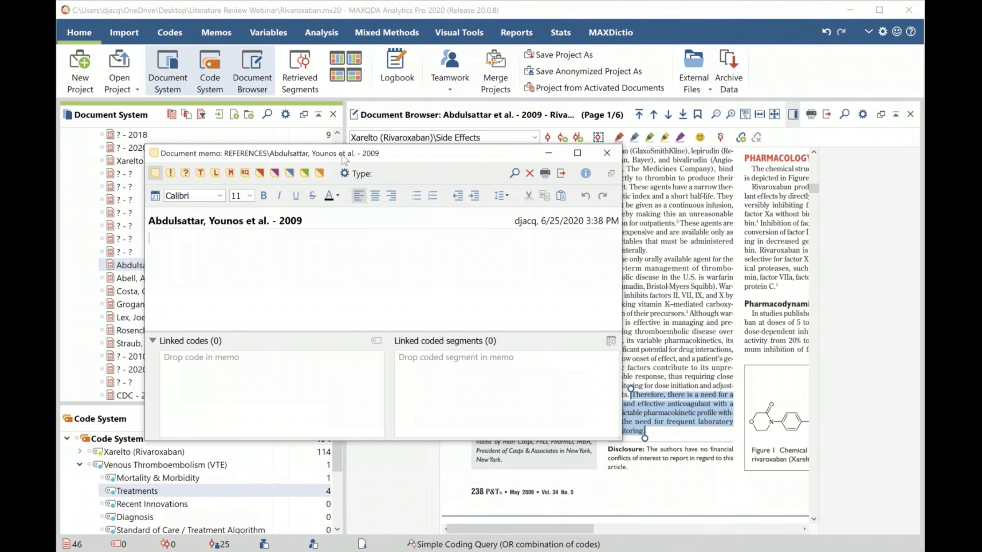
{"action": "left_click_drag", "start_coordinate": [342, 159], "coordinate": [481, 138]}
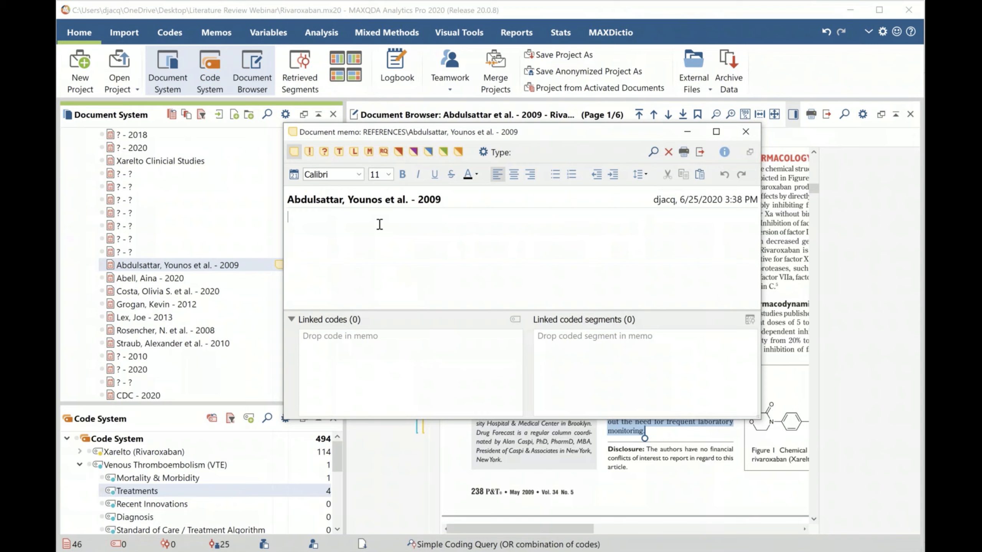
- Write "This article needs more data to backup their claims" in the document memo, close it and preview its text from the document list
{"action": "type", "text": "This article needs more data to back"}
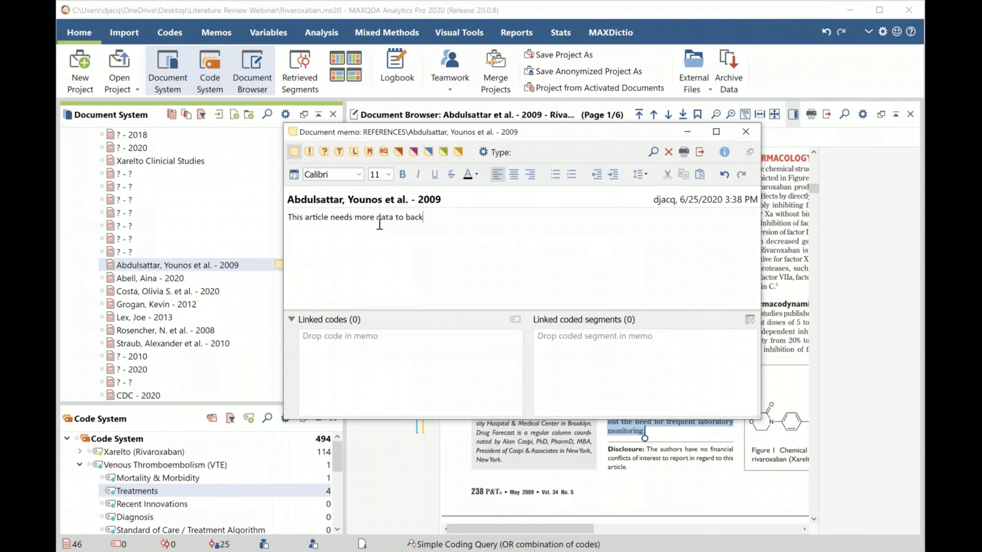
{"action": "type", "text": "up their claims"}
{"action": "left_click_drag", "start_coordinate": [455, 138], "coordinate": [272, 159]}
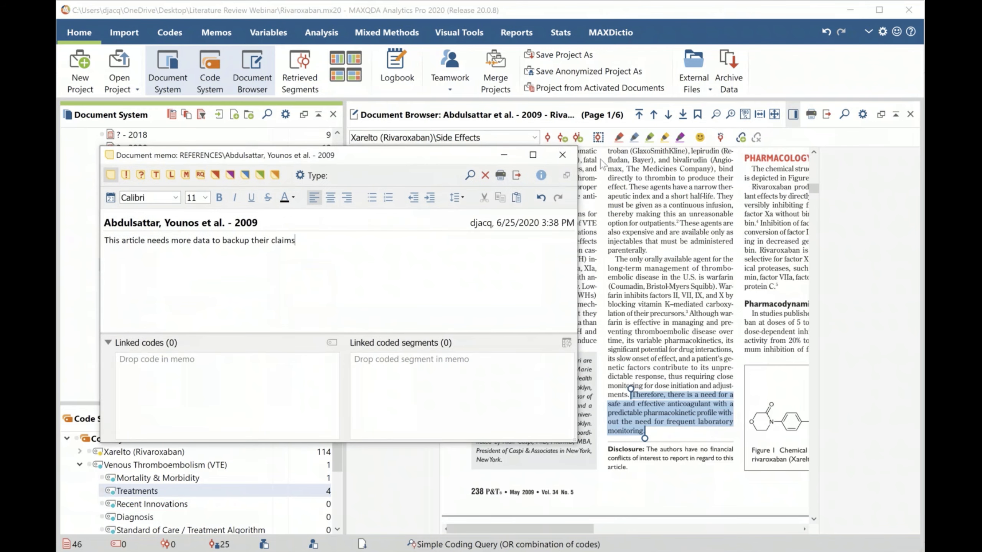
{"action": "left_click", "coordinate": [562, 153]}
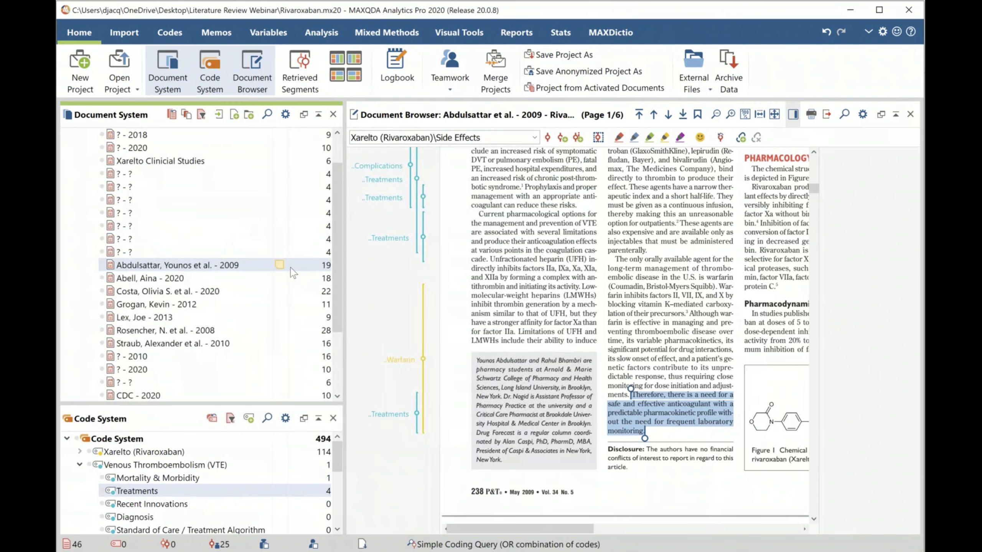
{"action": "mouse_move", "coordinate": [282, 266]}
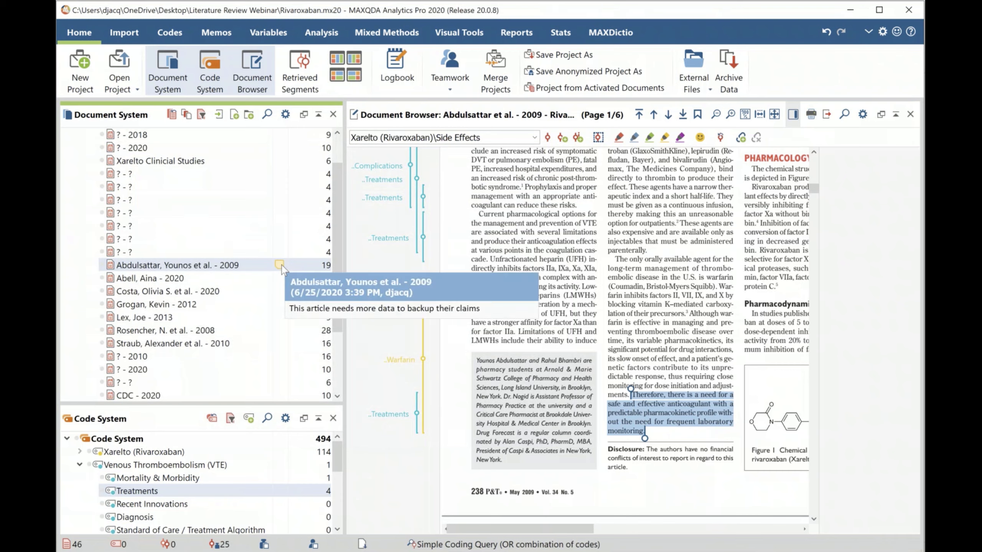
{"action": "mouse_move", "coordinate": [238, 265]}
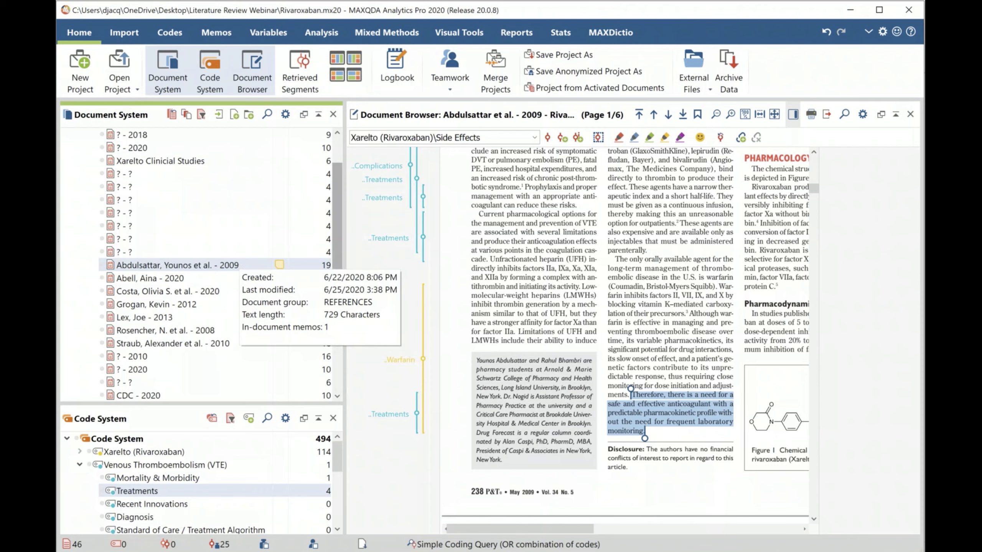
- Open the in-document memo beside the Food/Drug Interactions passage under Pharmacokinetics on page 2 of the 2009 rivaroxaban PDF, read it and close it
{"action": "scroll", "coordinate": [567, 276], "scroll_direction": "up", "scroll_amount": 2}
{"action": "scroll", "coordinate": [567, 276], "scroll_direction": "up", "scroll_amount": 2}
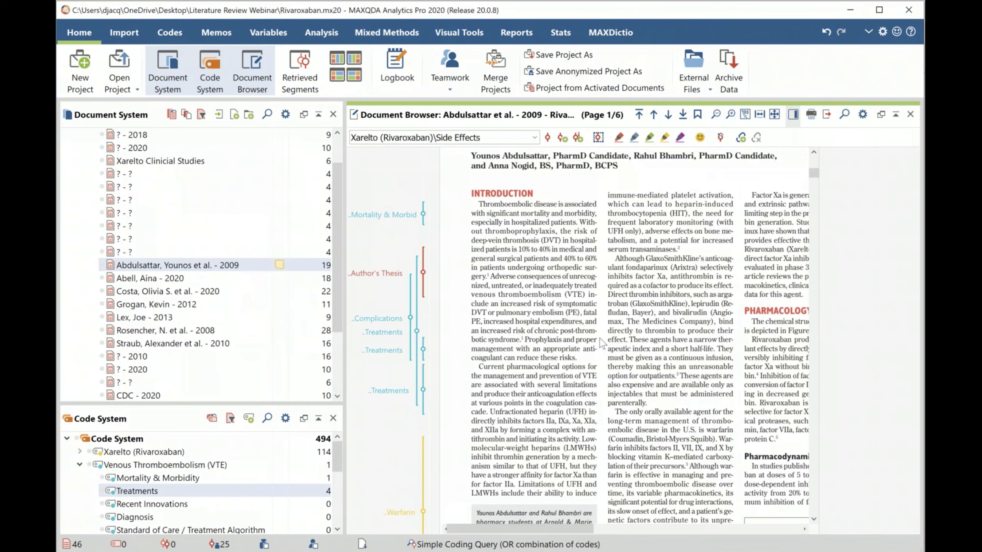
{"action": "scroll", "coordinate": [543, 331], "scroll_direction": "down", "scroll_amount": 1}
{"action": "scroll", "coordinate": [544, 328], "scroll_direction": "down", "scroll_amount": 20}
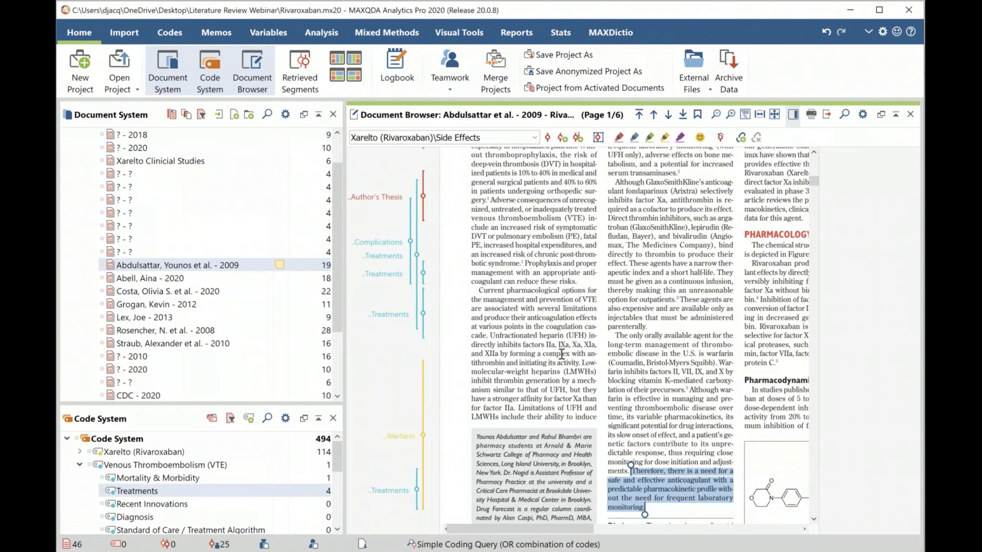
{"action": "scroll", "coordinate": [472, 244], "scroll_direction": "up", "scroll_amount": 5}
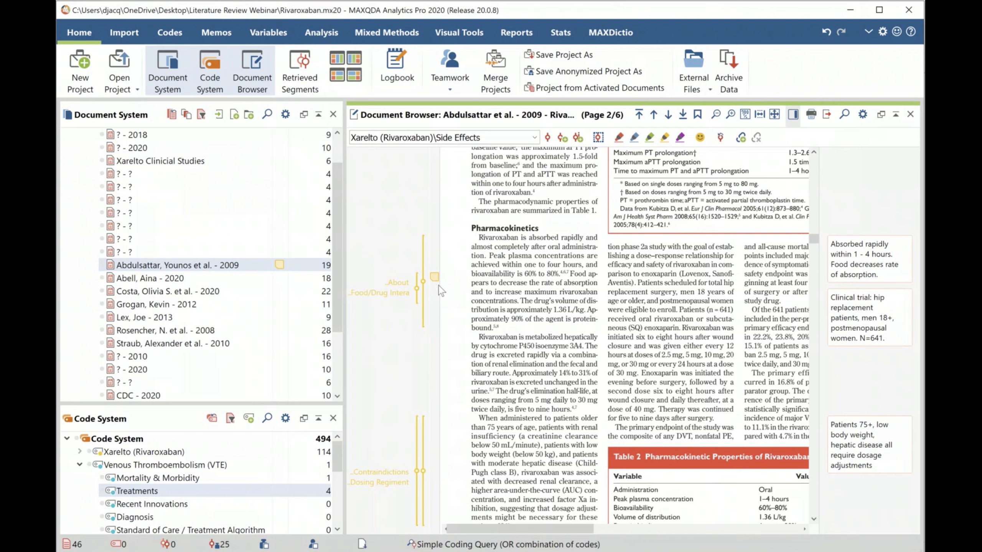
{"action": "double_click", "coordinate": [435, 278]}
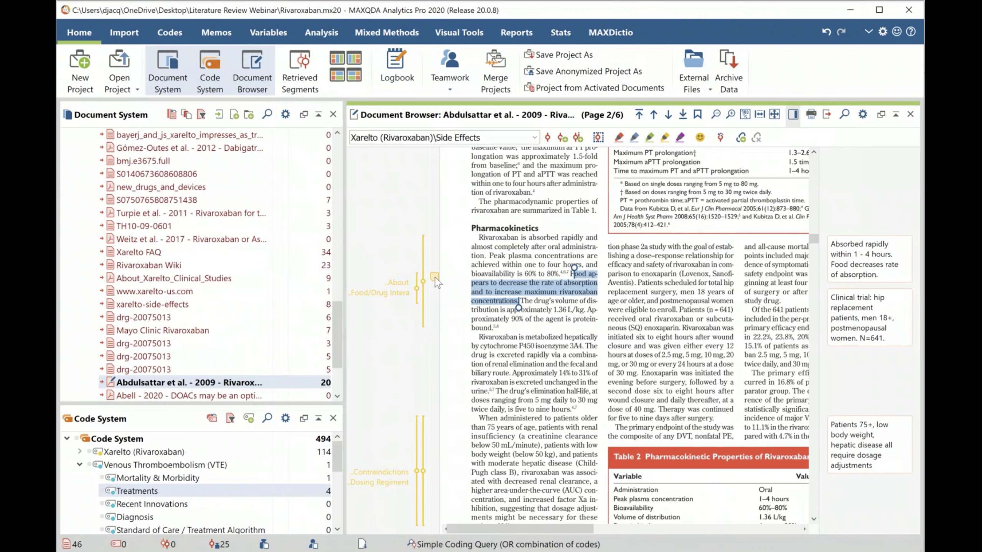
{"action": "left_click_drag", "start_coordinate": [403, 178], "coordinate": [710, 330]}
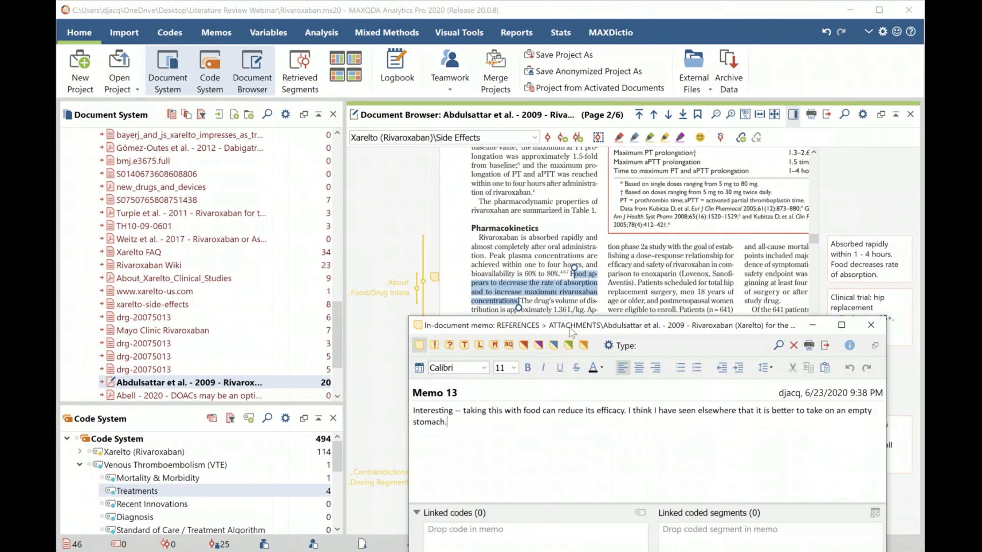
{"action": "left_click_drag", "start_coordinate": [573, 331], "coordinate": [486, 227]}
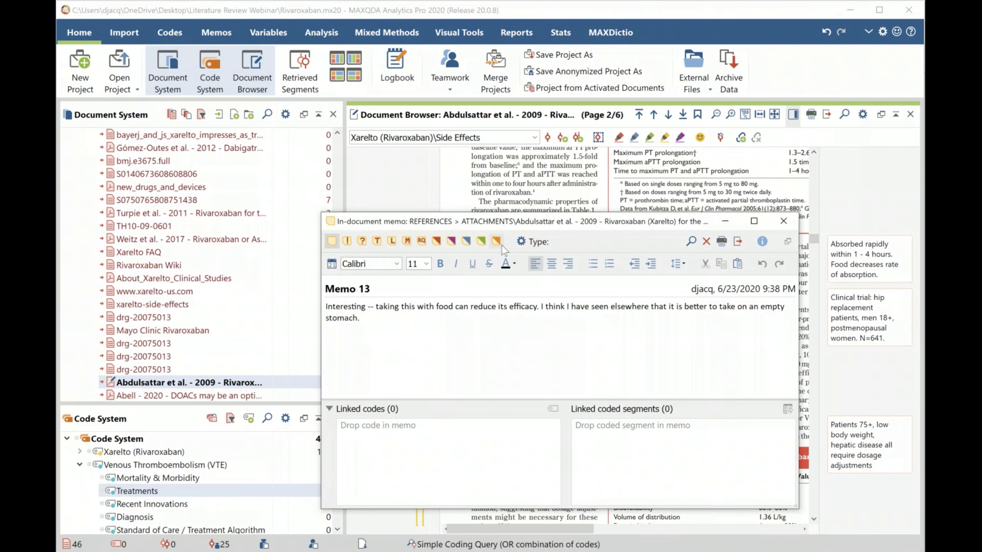
{"action": "left_click_drag", "start_coordinate": [655, 224], "coordinate": [460, 219]}
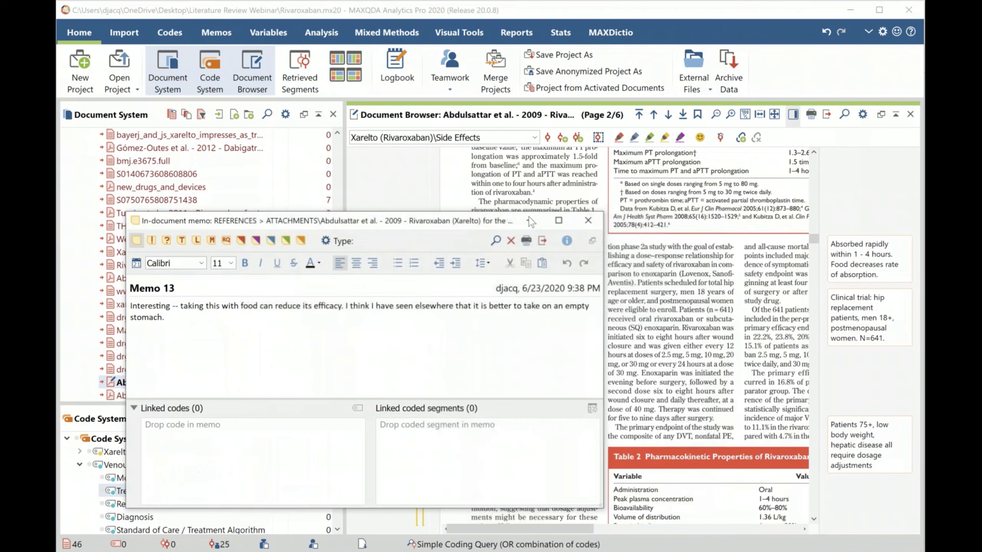
{"action": "left_click", "coordinate": [597, 215]}
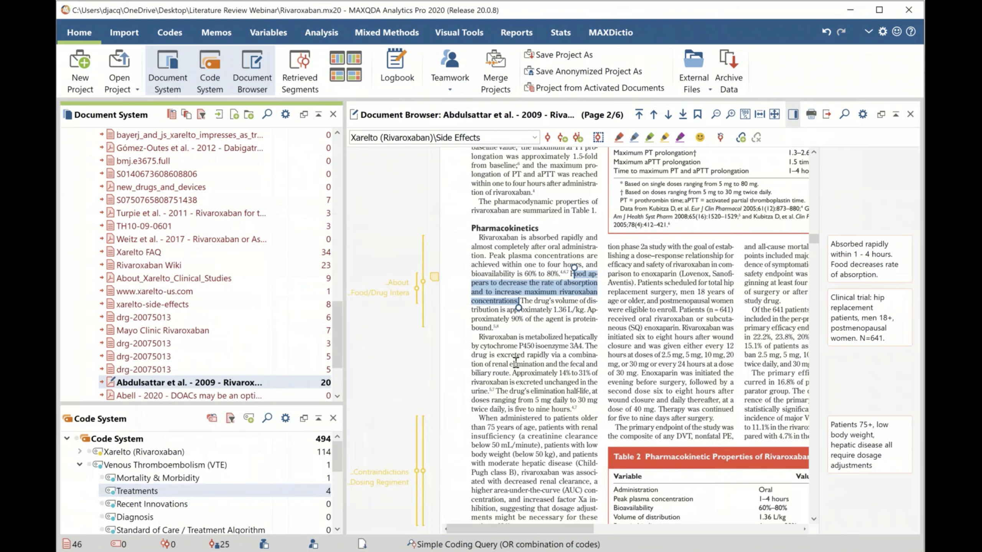
- Select the page 2 paragraph beginning "Rivaroxaban is metabolized hepatically" and view the coding, memo and link options for the selection
{"action": "left_click", "coordinate": [520, 391]}
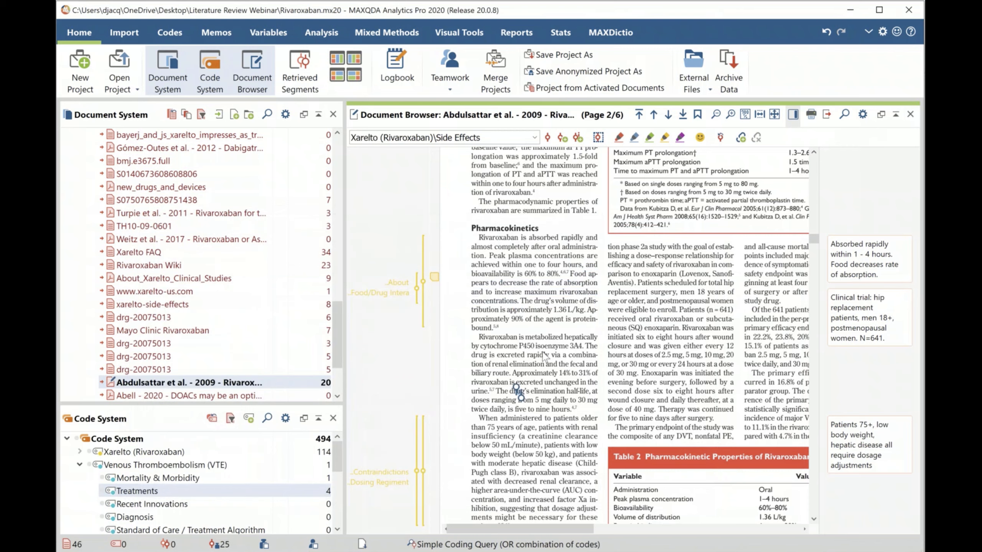
{"action": "left_click_drag", "start_coordinate": [479, 337], "coordinate": [584, 411]}
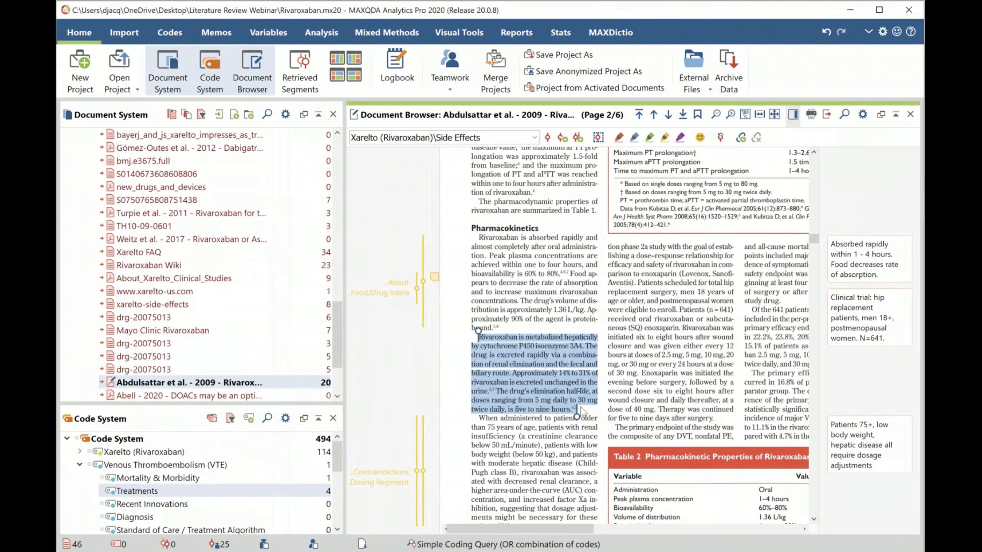
{"action": "right_click", "coordinate": [580, 410]}
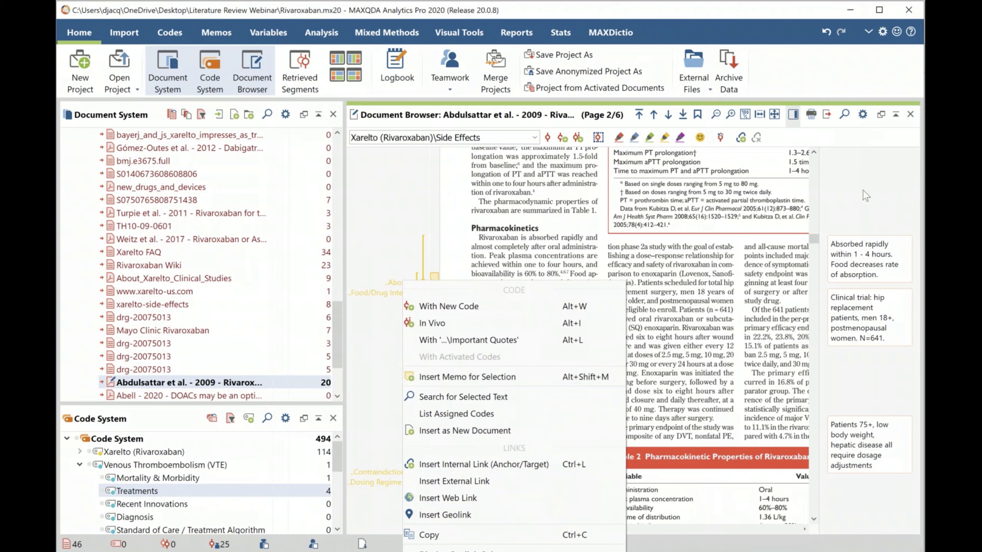
{"action": "left_click", "coordinate": [841, 171]}
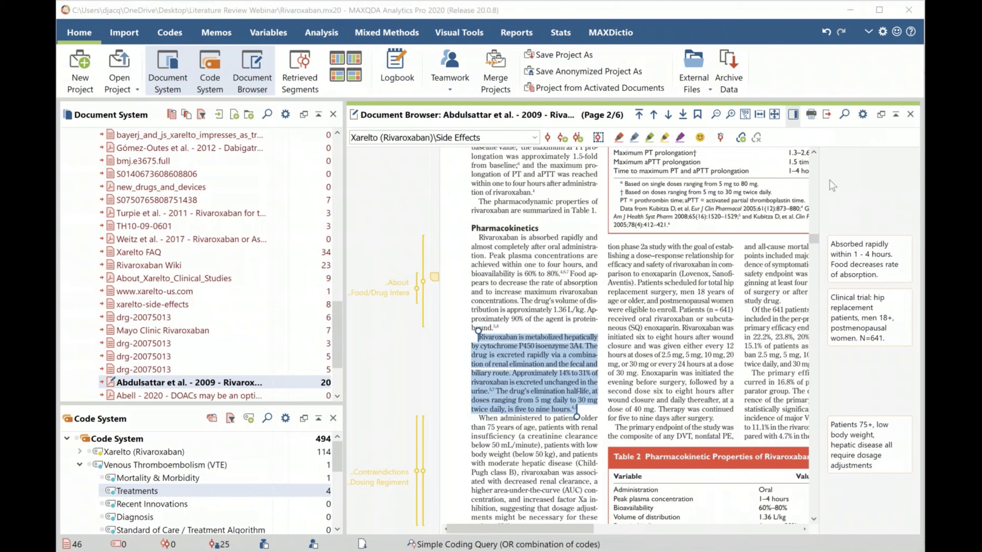
- Clear the text selection, enlarge the code list and expand the Critical Appraisal code to view all its subcodes
{"action": "left_click", "coordinate": [536, 325]}
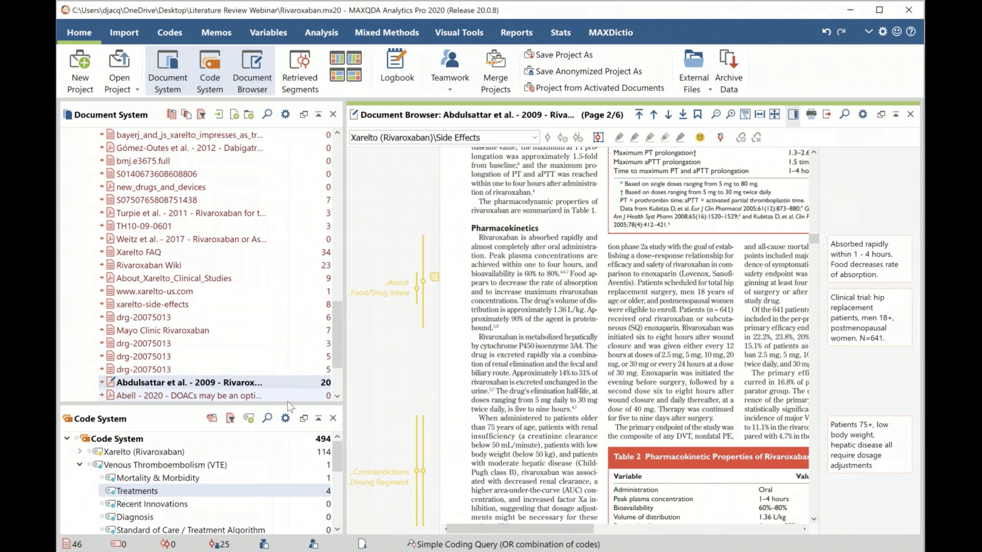
{"action": "left_click_drag", "start_coordinate": [279, 404], "coordinate": [291, 123]}
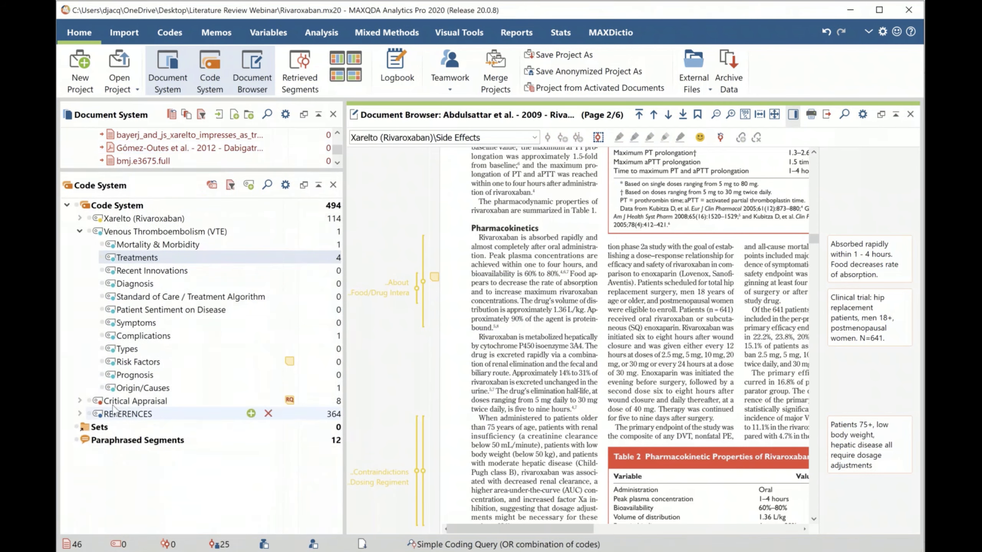
{"action": "left_click", "coordinate": [80, 401]}
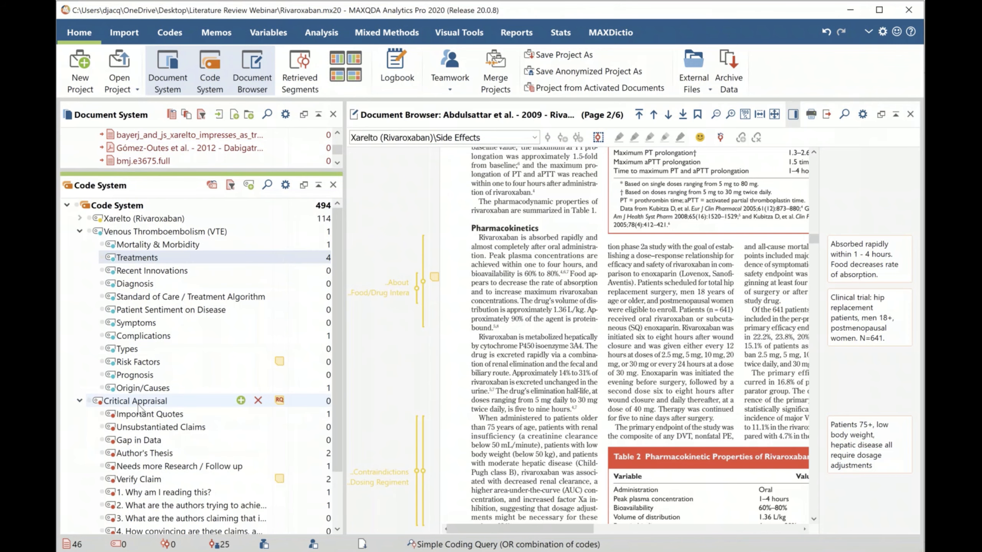
{"action": "scroll", "coordinate": [139, 408], "scroll_direction": "down", "scroll_amount": 2}
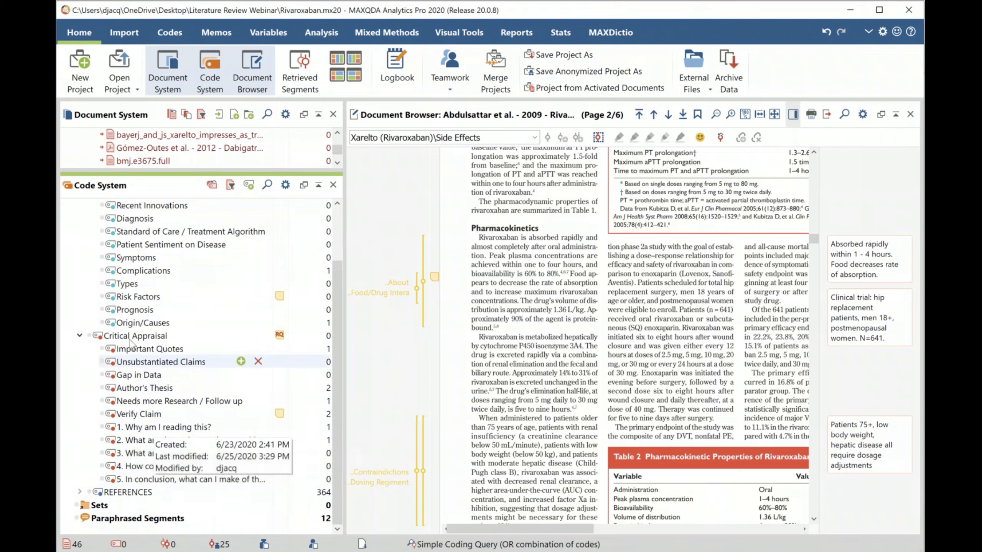
- Copy the five numbered appraisal questions from the code memo of Critical Appraisal and close the memo
{"action": "mouse_move", "coordinate": [280, 335]}
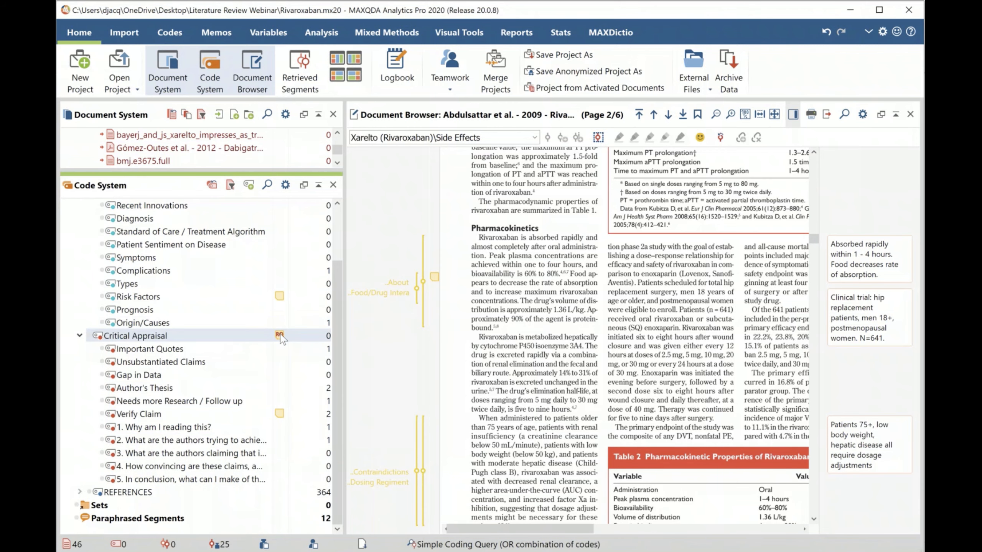
{"action": "double_click", "coordinate": [279, 335]}
{"action": "left_click_drag", "start_coordinate": [296, 364], "coordinate": [105, 314]}
{"action": "right_click", "coordinate": [188, 345]}
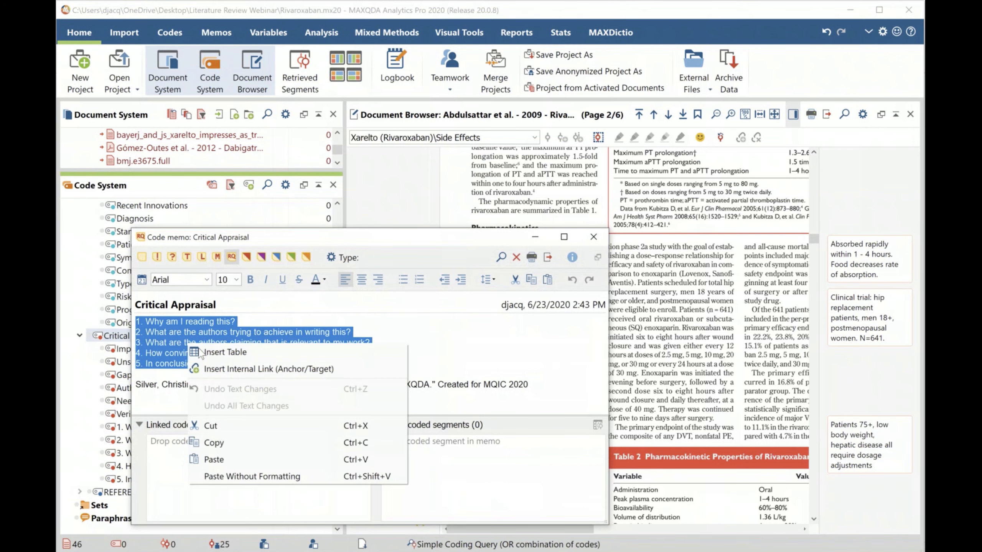
{"action": "left_click", "coordinate": [225, 442]}
{"action": "left_click", "coordinate": [593, 236]}
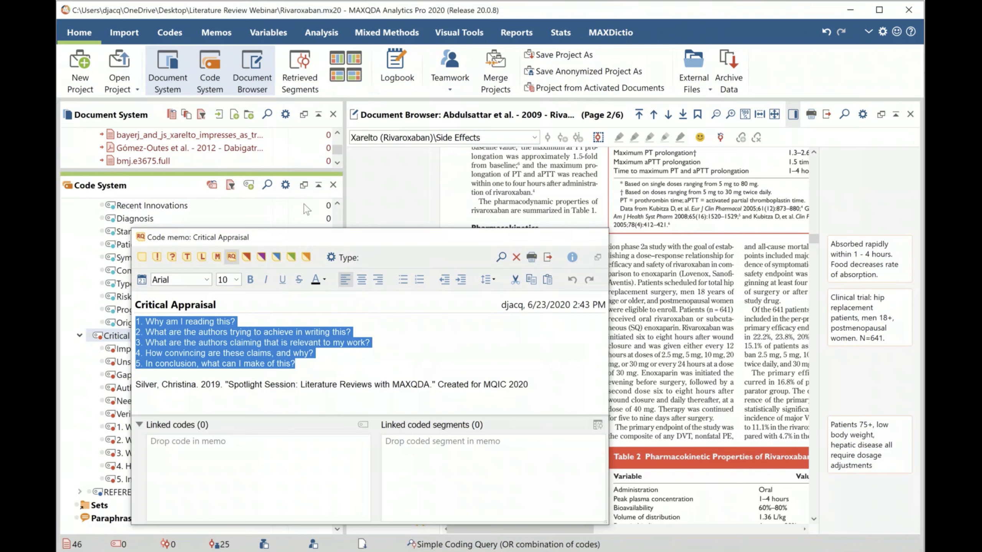
- Enlarge the document list, open the 2020 Pharmacy Today reference and paste the five appraisal questions directly below its title in edit mode
{"action": "left_click_drag", "start_coordinate": [216, 174], "coordinate": [216, 395]}
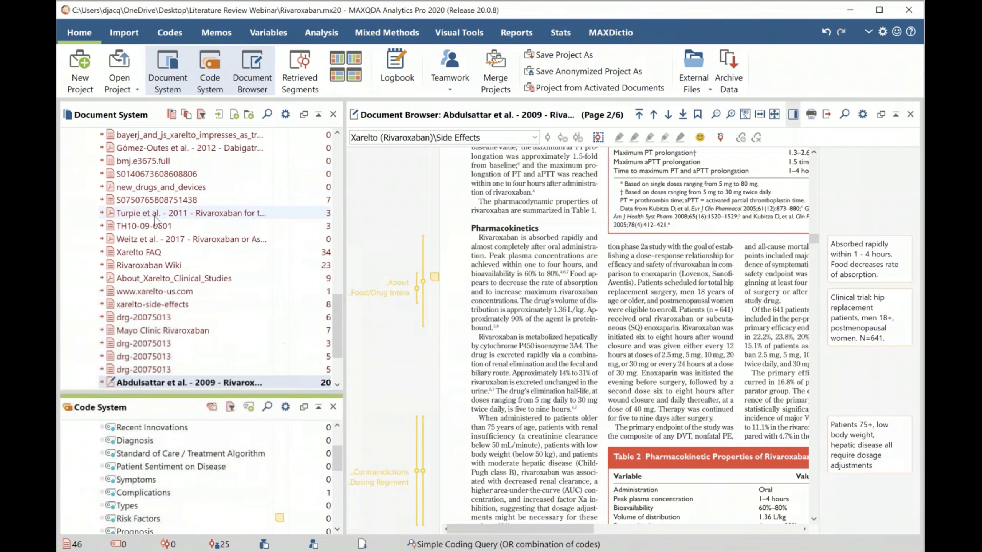
{"action": "scroll", "coordinate": [154, 219], "scroll_direction": "up", "scroll_amount": 3}
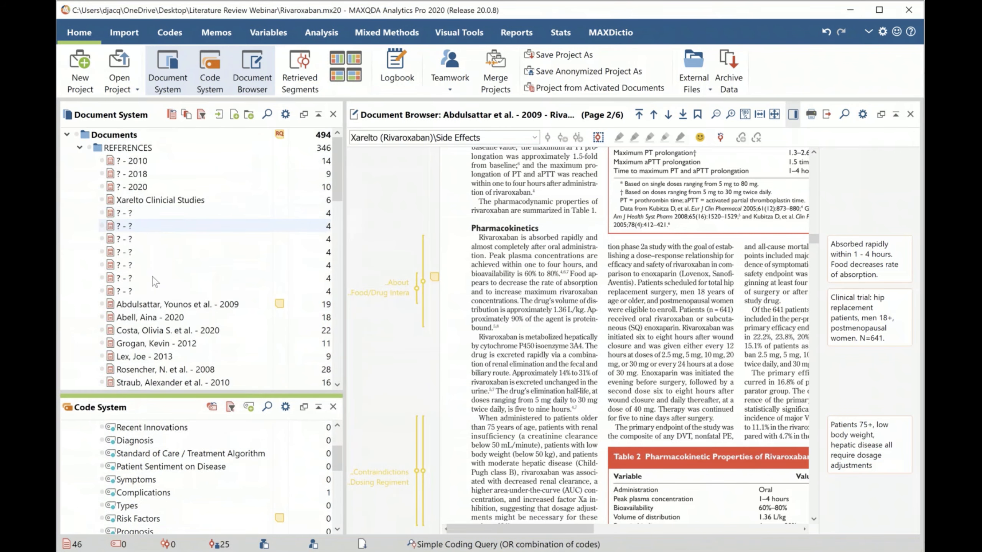
{"action": "double_click", "coordinate": [151, 320]}
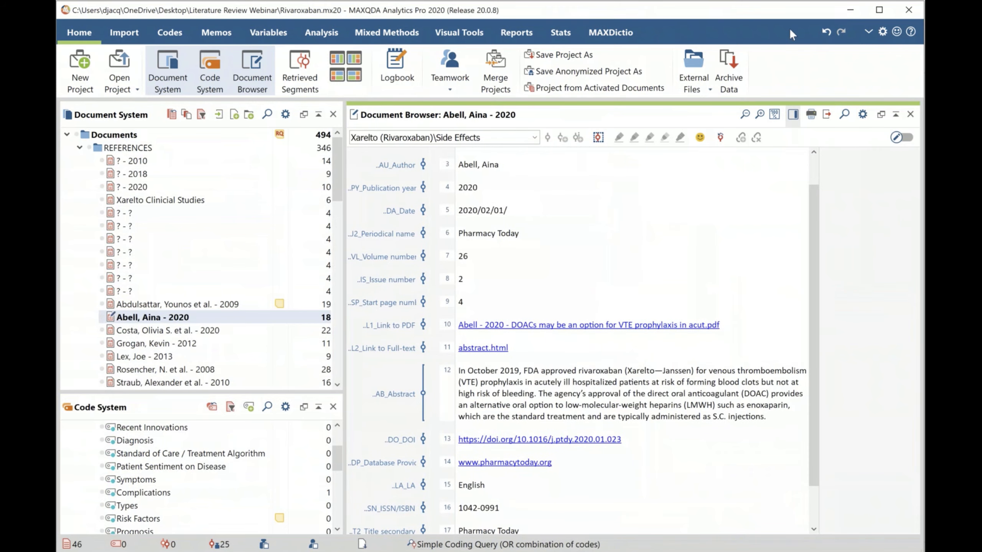
{"action": "left_click", "coordinate": [901, 137]}
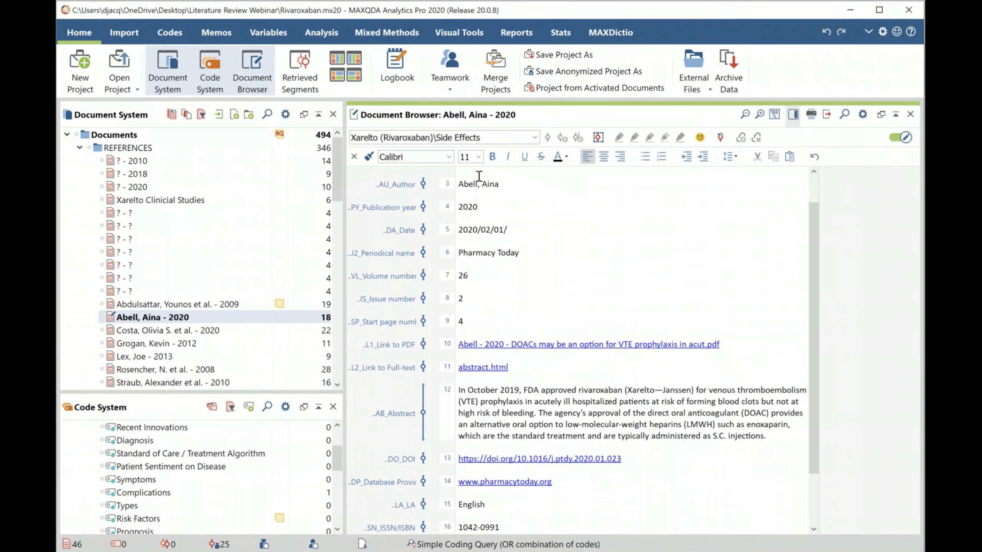
{"action": "key", "text": "ctrl+v"}
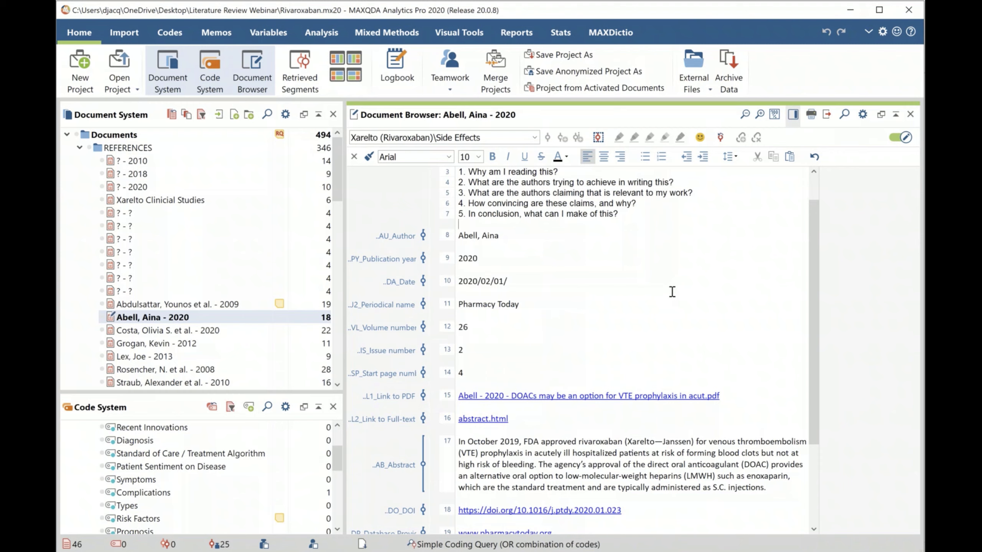
{"action": "left_click", "coordinate": [903, 139]}
{"action": "scroll", "coordinate": [659, 232], "scroll_direction": "up", "scroll_amount": 2}
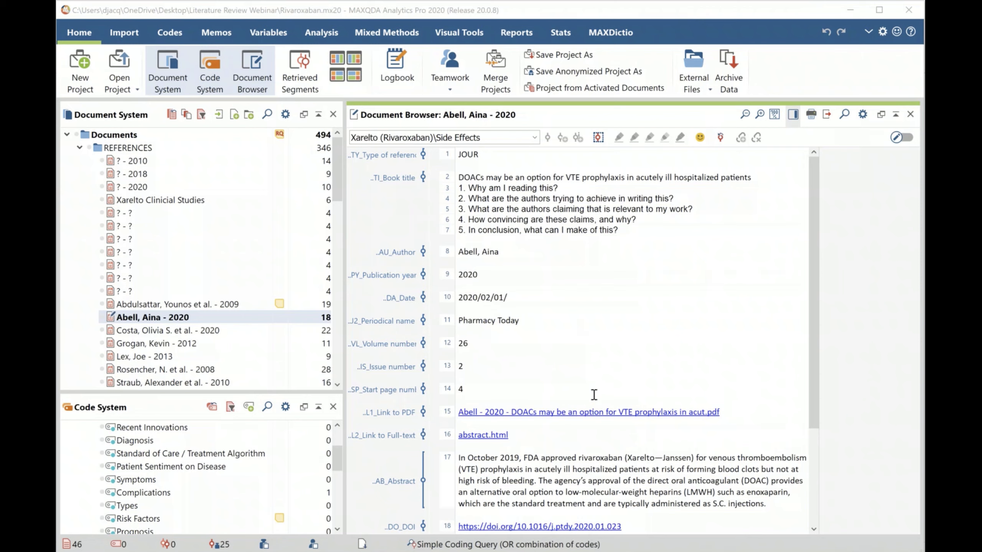
- Deactivate all documents and open the uncoded copy of the 2009 rivaroxaban PDF at the title and introduction on page 1
{"action": "left_click", "coordinate": [320, 36]}
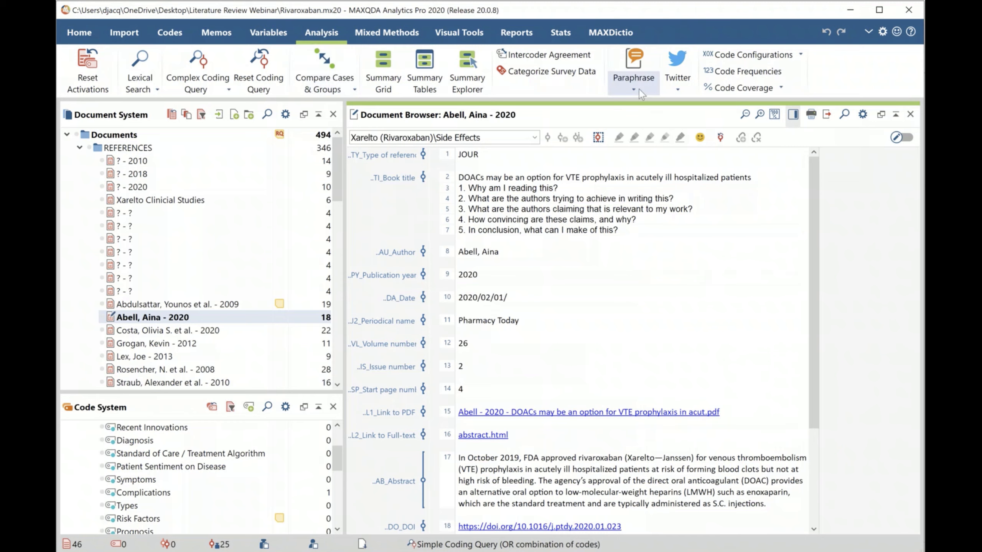
{"action": "scroll", "coordinate": [192, 298], "scroll_direction": "down", "scroll_amount": 10}
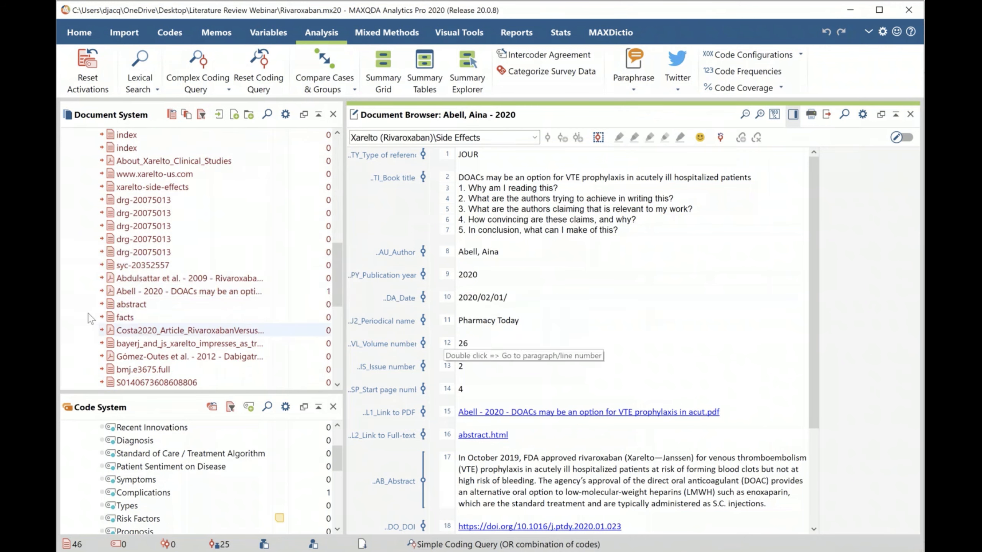
{"action": "scroll", "coordinate": [166, 318], "scroll_direction": "down", "scroll_amount": 1}
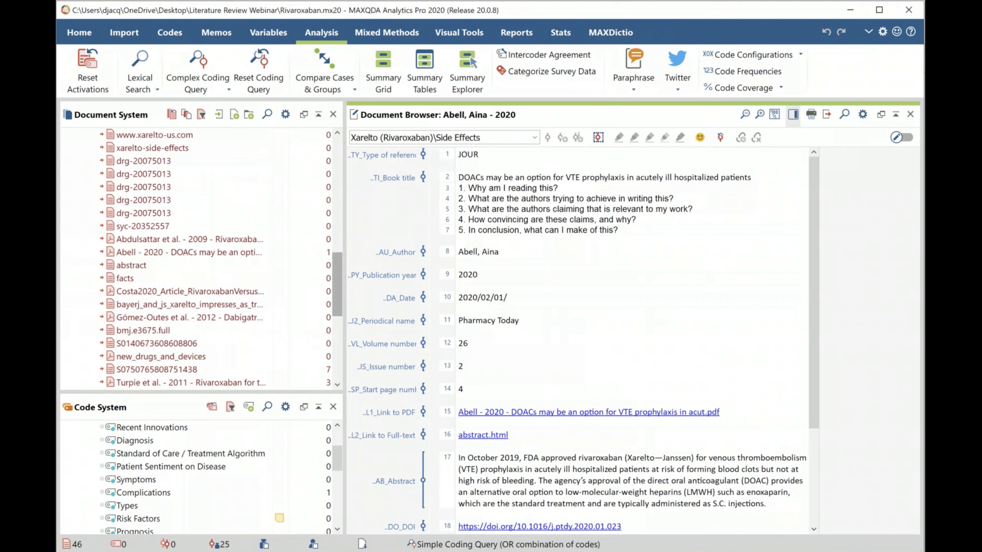
{"action": "scroll", "coordinate": [184, 304], "scroll_direction": "up", "scroll_amount": 4}
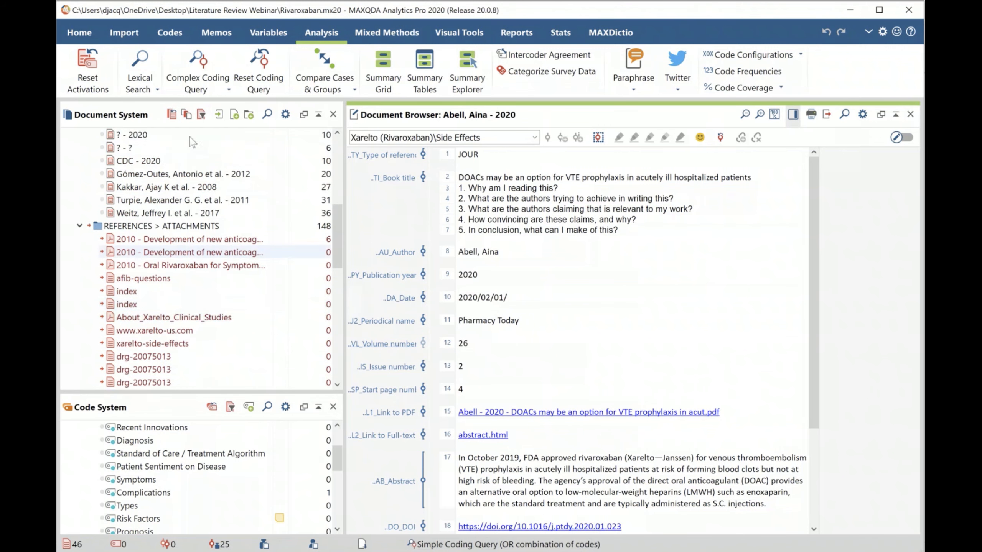
{"action": "scroll", "coordinate": [171, 322], "scroll_direction": "down", "scroll_amount": 5}
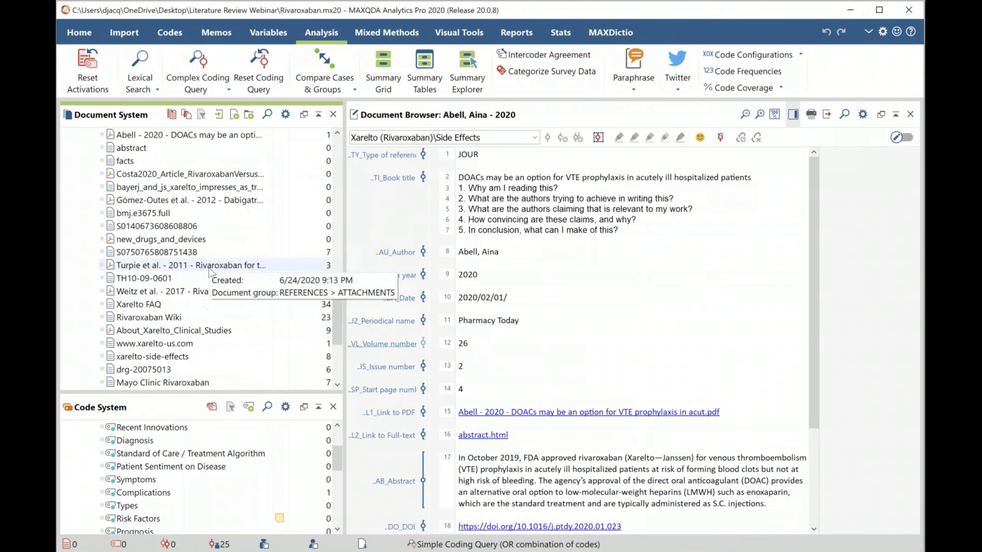
{"action": "scroll", "coordinate": [203, 232], "scroll_direction": "up", "scroll_amount": 2}
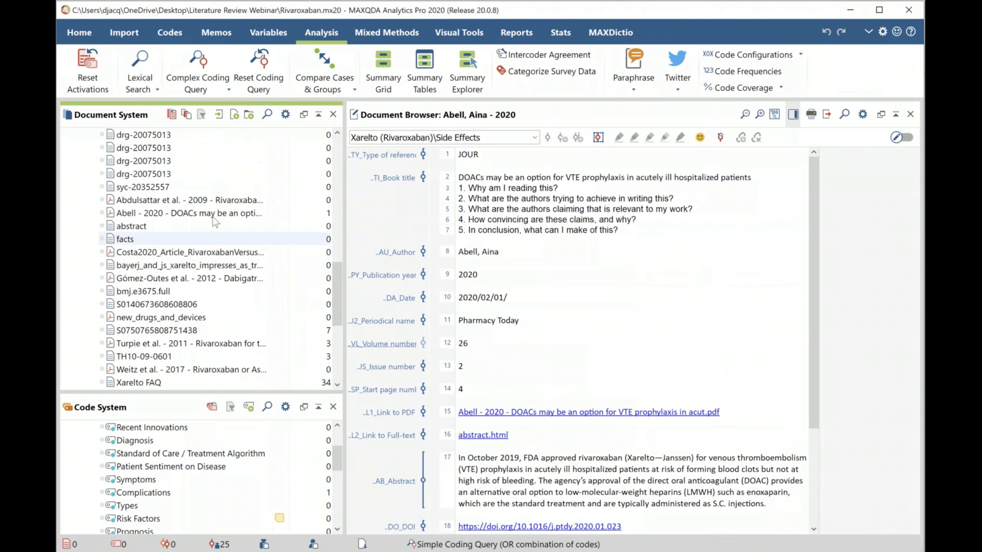
{"action": "double_click", "coordinate": [201, 200]}
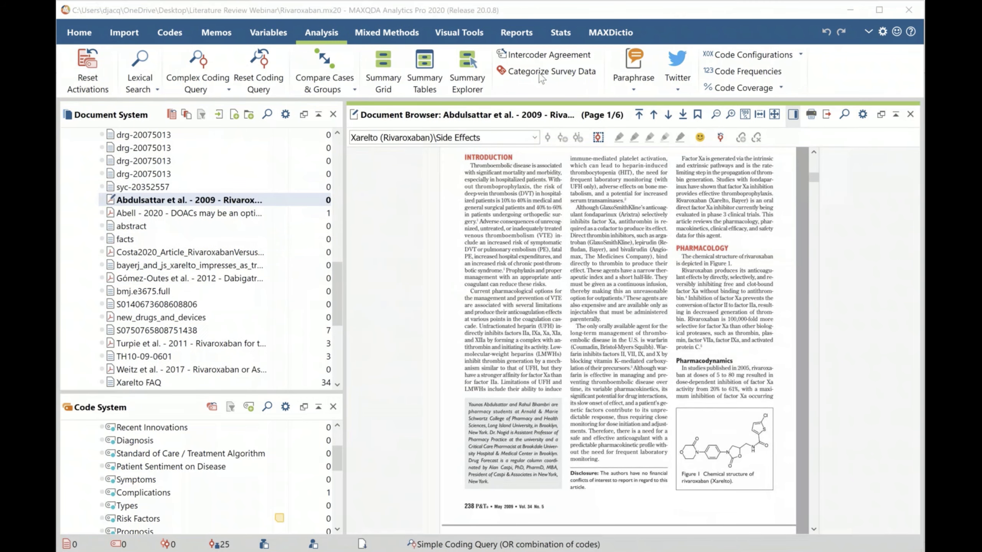
{"action": "scroll", "coordinate": [585, 276], "scroll_direction": "up", "scroll_amount": 1}
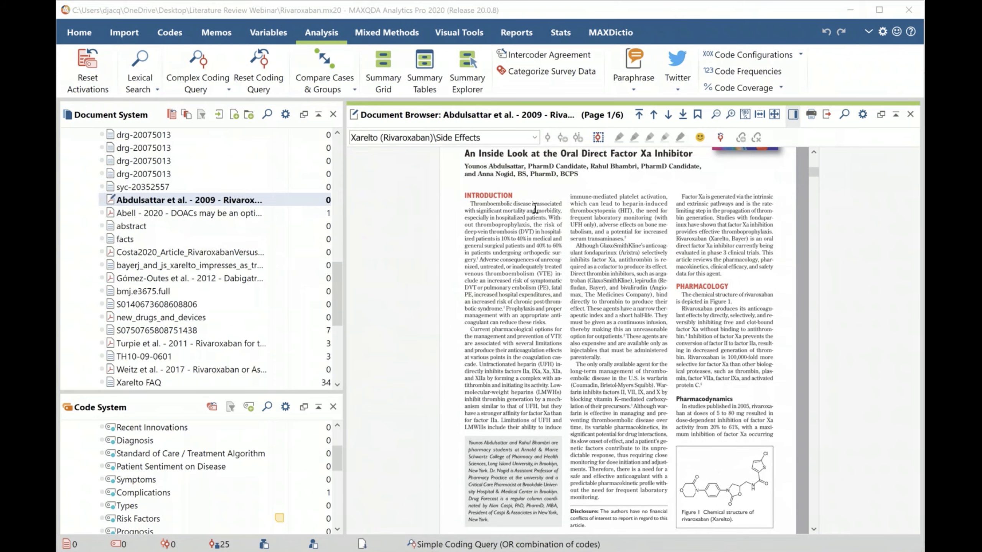
{"action": "scroll", "coordinate": [554, 310], "scroll_direction": "up", "scroll_amount": 1}
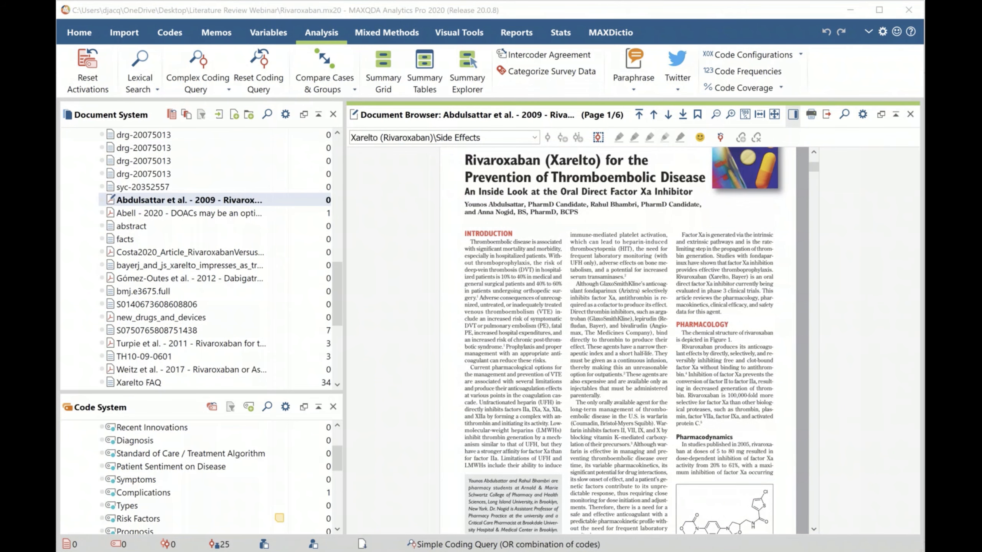
- Start Paraphrase Document and paraphrase the first Introduction paragraph as "TB D is associated with mortality and morbidity.", checking its link to the text
{"action": "left_click", "coordinate": [644, 92]}
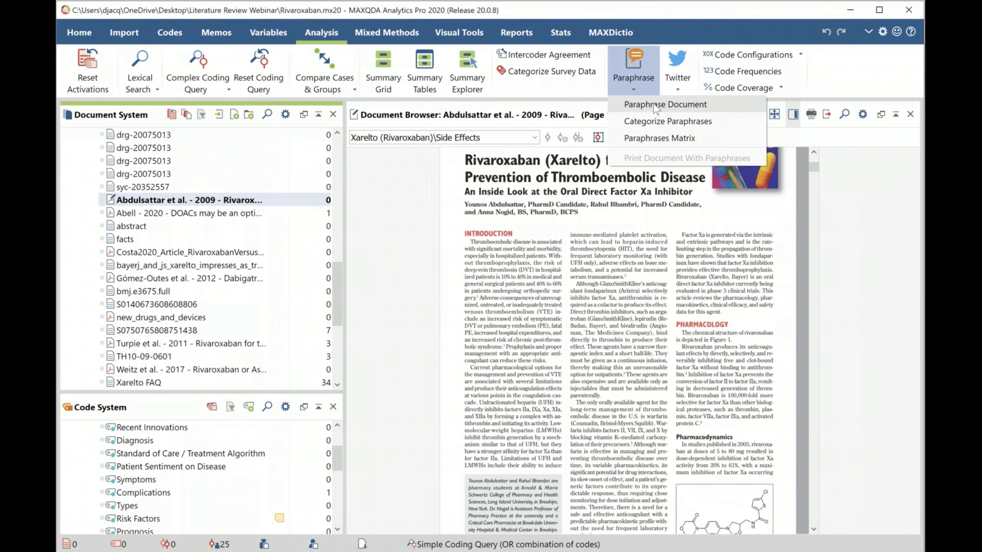
{"action": "left_click", "coordinate": [664, 109]}
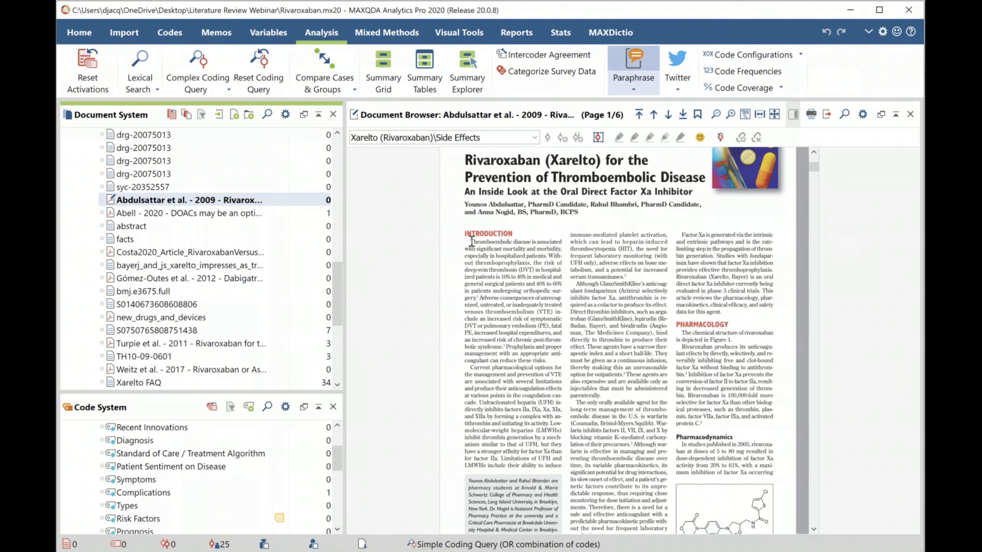
{"action": "left_click_drag", "start_coordinate": [472, 241], "coordinate": [554, 365]}
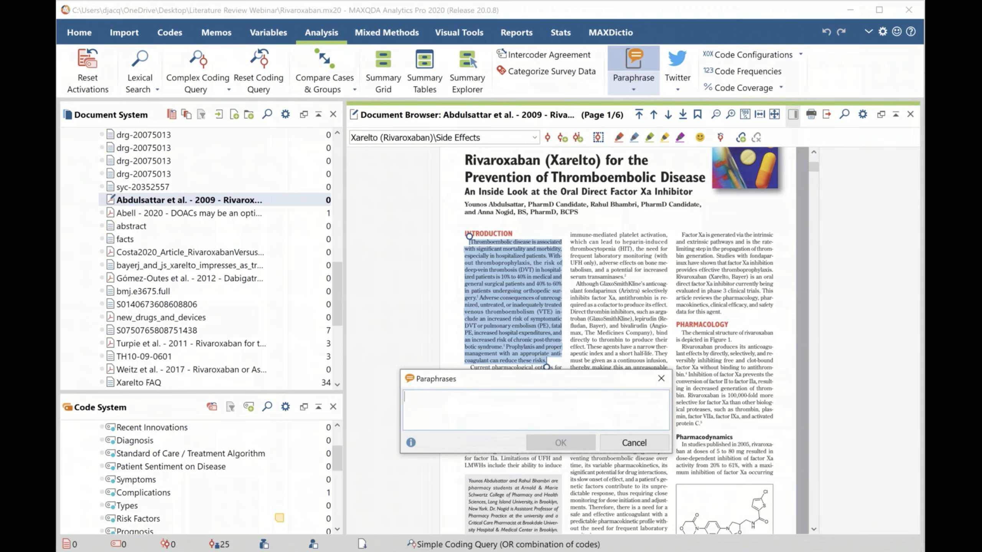
{"action": "left_click_drag", "start_coordinate": [507, 372], "coordinate": [649, 266]}
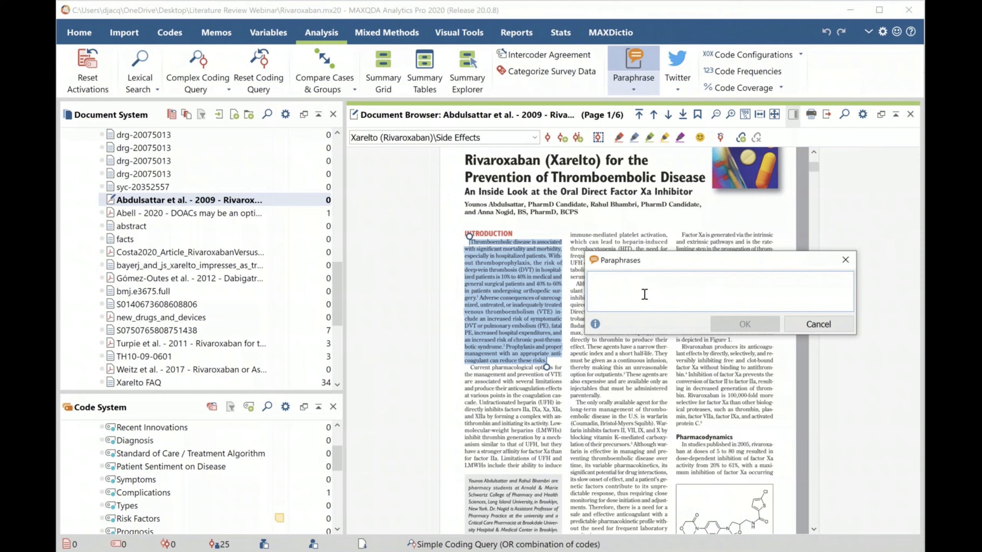
{"action": "type", "text": "TB"}
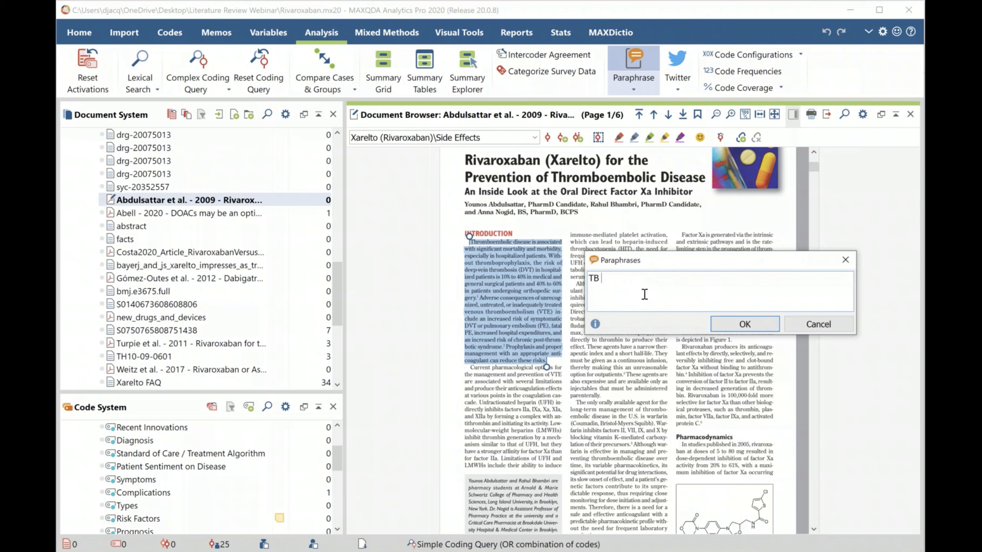
{"action": "type", "text": " D is associated with mortality and morbidity."}
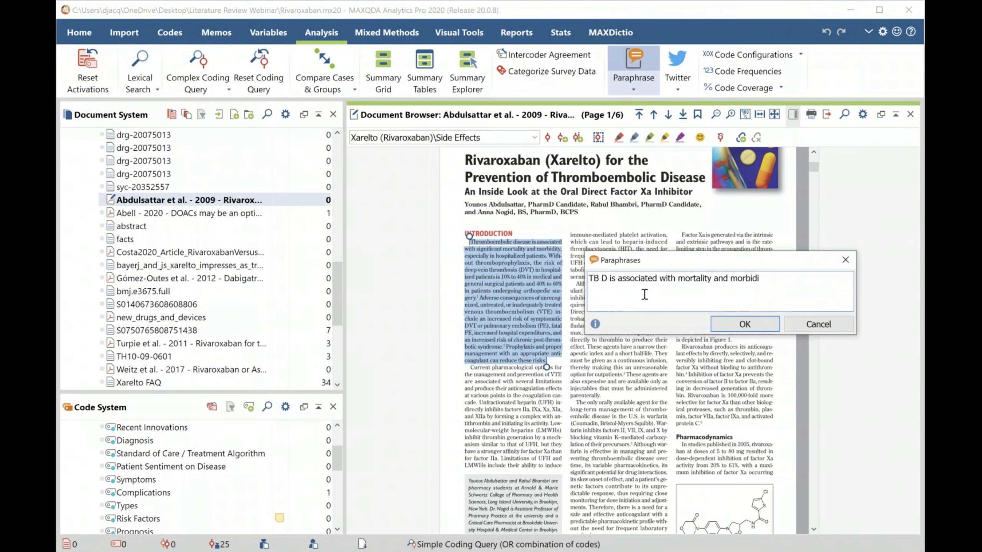
{"action": "left_click", "coordinate": [746, 323]}
{"action": "left_click", "coordinate": [513, 289]}
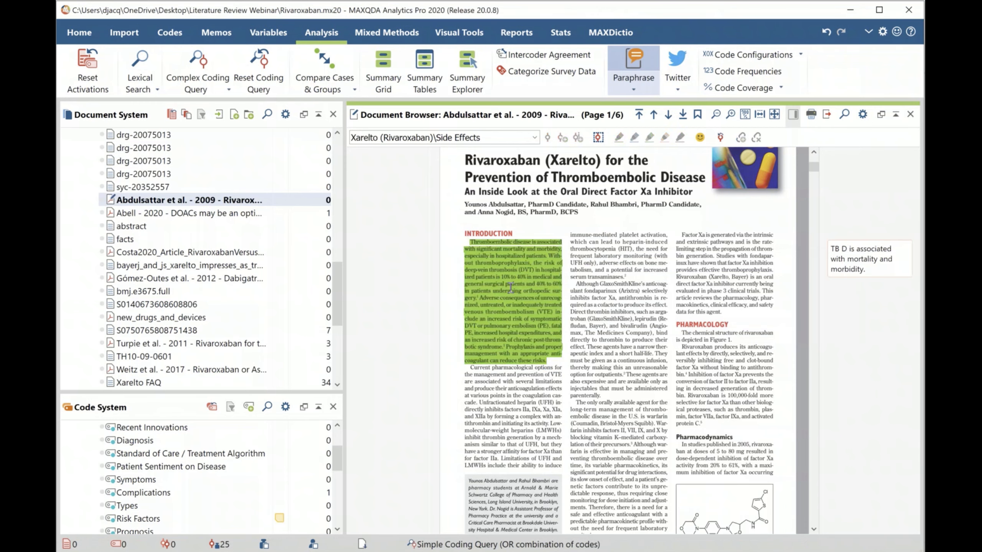
{"action": "left_click", "coordinate": [874, 275]}
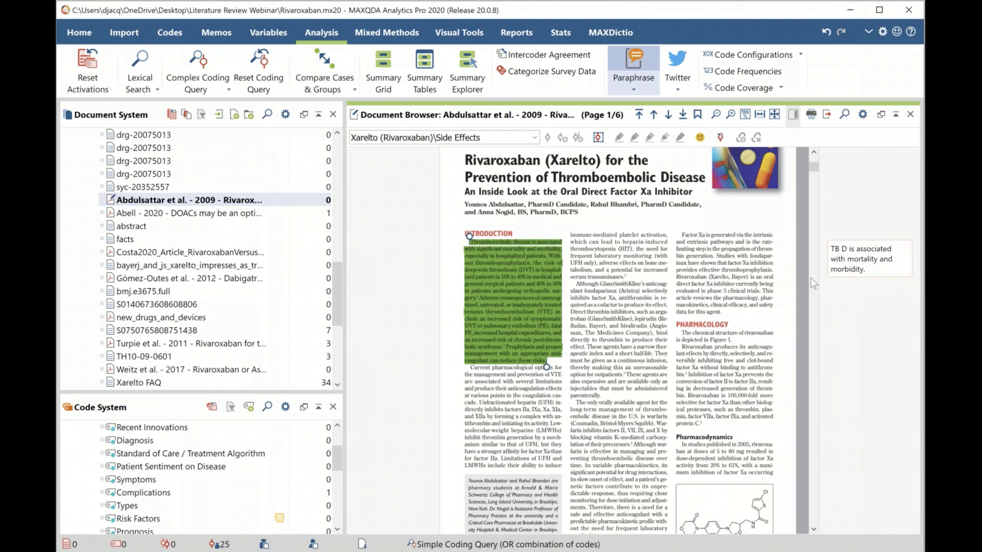
- Paraphrase the second Introduction paragraph, beginning "Current pharmacological options", as "Current options to prevent VTE..."
{"action": "left_click_drag", "start_coordinate": [470, 367], "coordinate": [561, 471]}
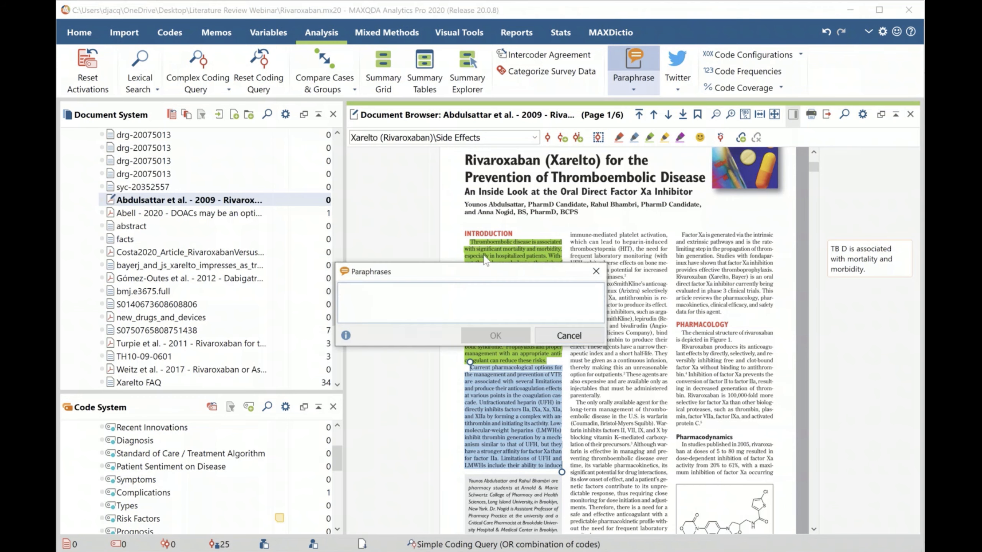
{"action": "left_click_drag", "start_coordinate": [537, 250], "coordinate": [535, 258]}
{"action": "type", "text": "Cur"}
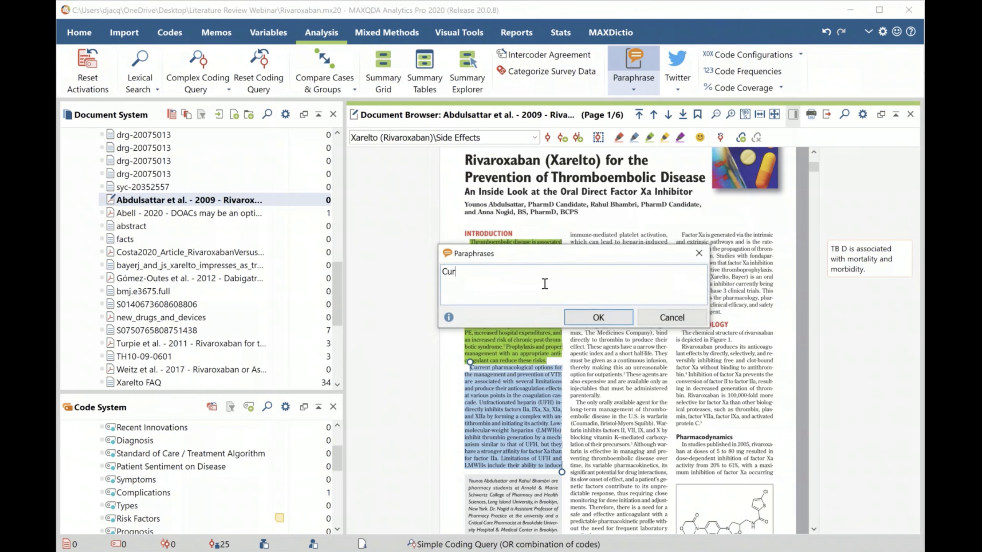
{"action": "type", "text": "rent options to prevent VTE"}
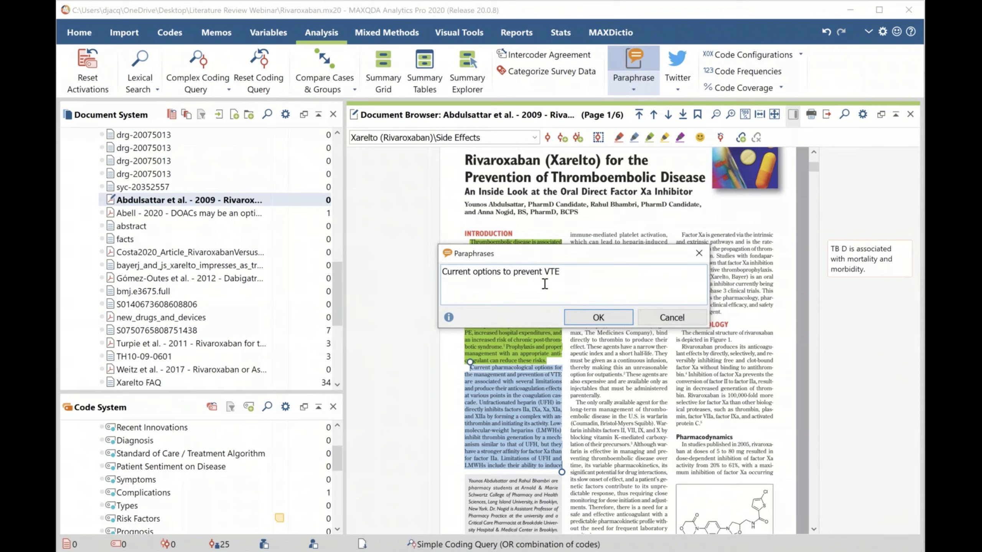
{"action": "type", "text": "..."}
{"action": "left_click_drag", "start_coordinate": [540, 255], "coordinate": [478, 306]}
{"action": "left_click", "coordinate": [531, 360]}
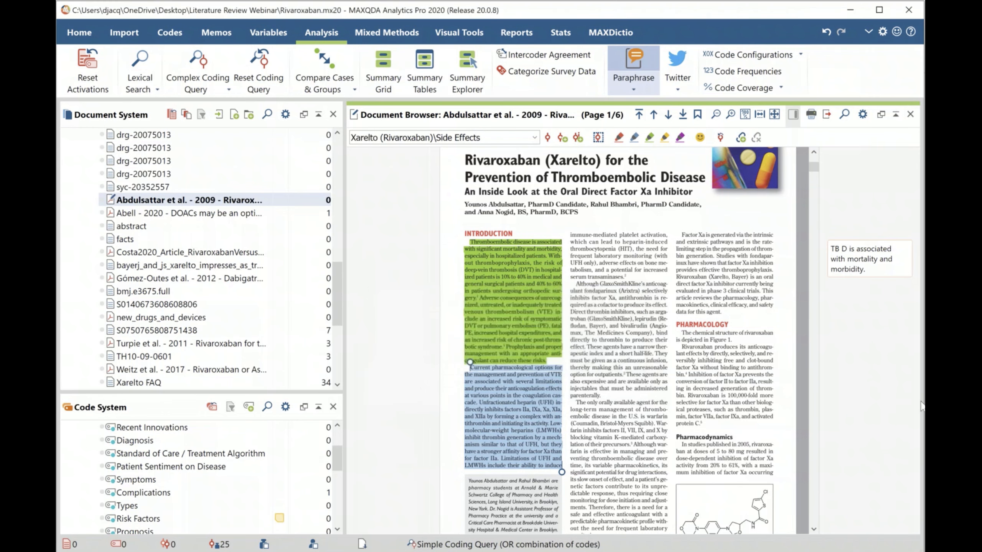
{"action": "scroll", "coordinate": [620, 472], "scroll_direction": "down", "scroll_amount": 1}
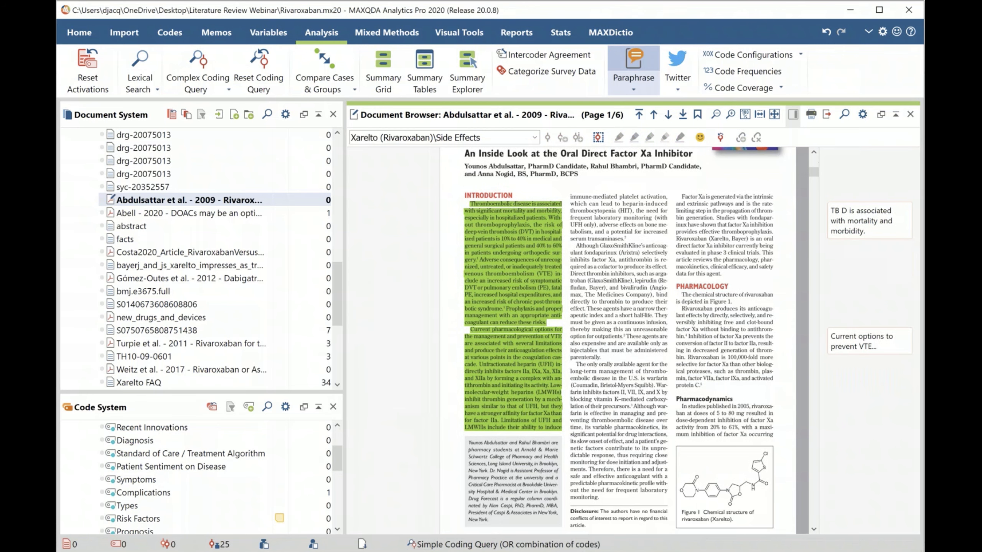
- Turn off paraphrase mode for the rivaroxaban PDF and open Categorize Paraphrases for the paraphrased documents
{"action": "scroll", "coordinate": [618, 359], "scroll_direction": "down", "scroll_amount": 2}
{"action": "scroll", "coordinate": [619, 360], "scroll_direction": "up", "scroll_amount": 3}
{"action": "left_click", "coordinate": [262, 235]}
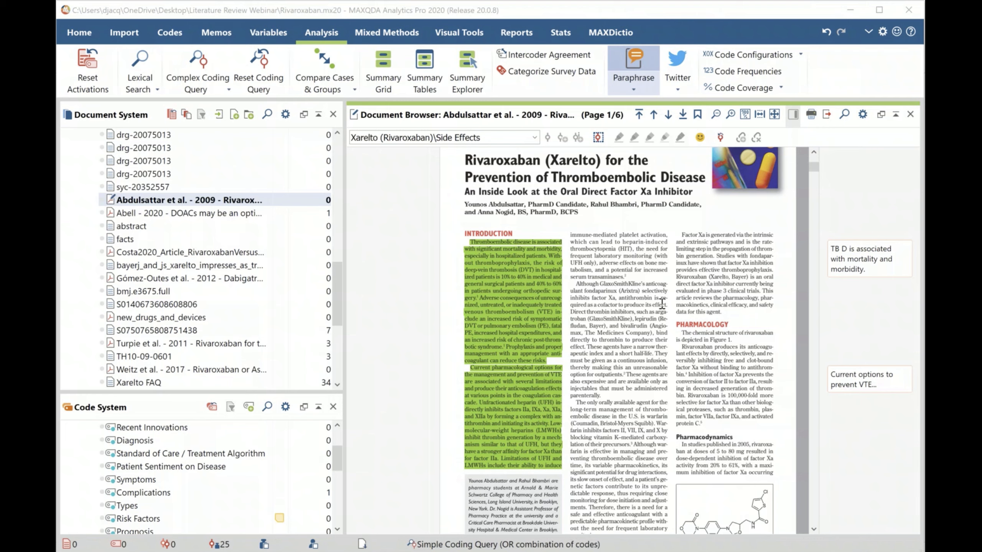
{"action": "left_click", "coordinate": [638, 87]}
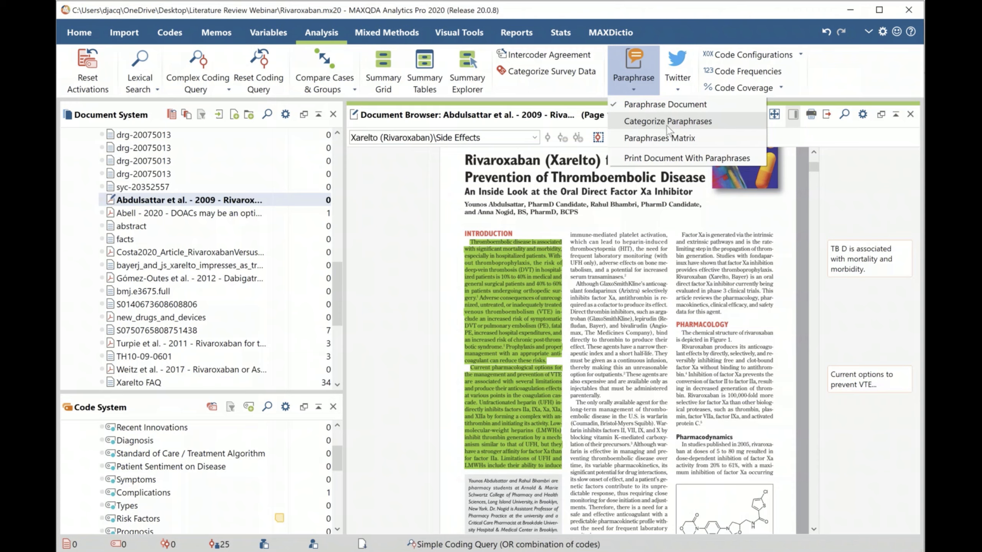
{"action": "left_click", "coordinate": [665, 103]}
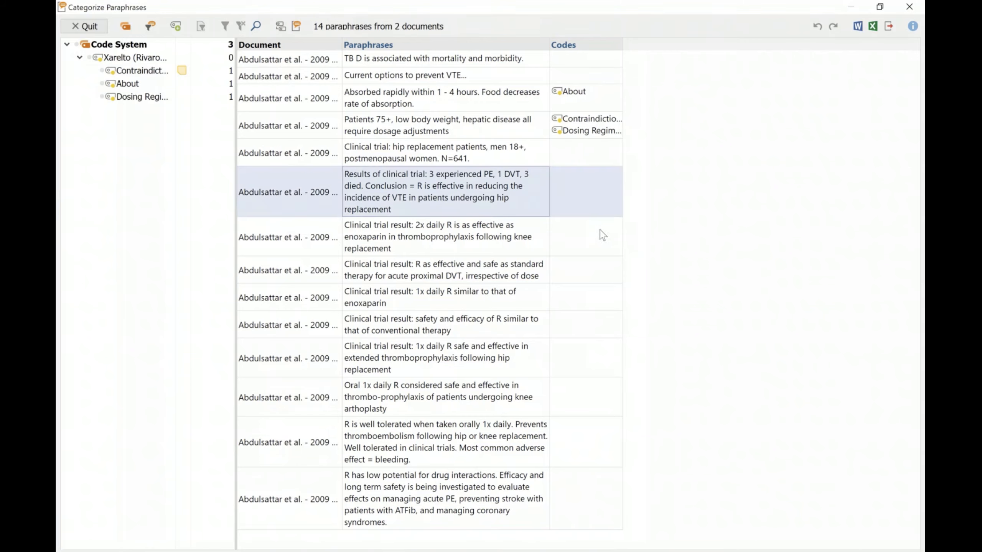
- Create a yellow code "Safety" and assign it to the paraphrase "Clinical trial result: safety and efficacy of R similar to that of conventional therapy"
{"action": "left_click", "coordinate": [563, 256]}
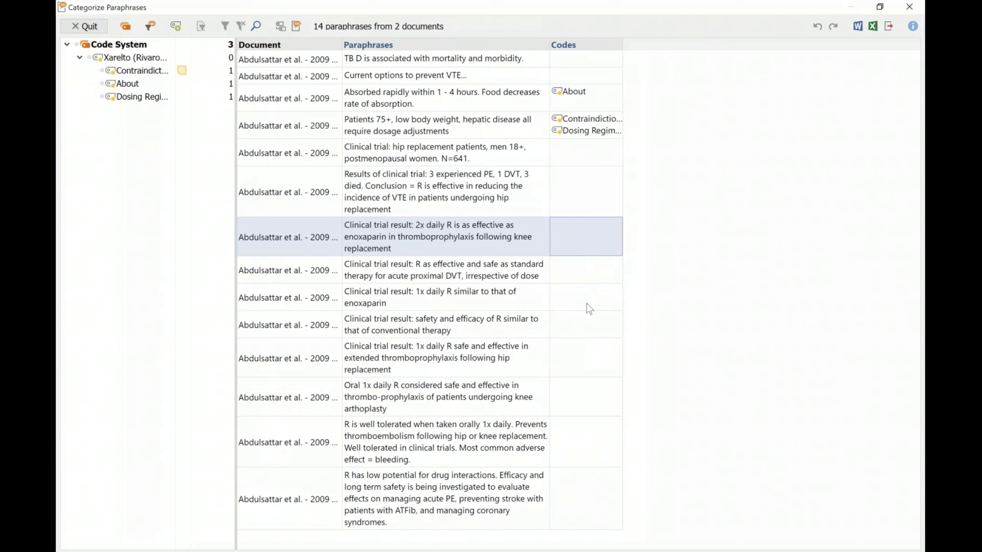
{"action": "left_click", "coordinate": [584, 332]}
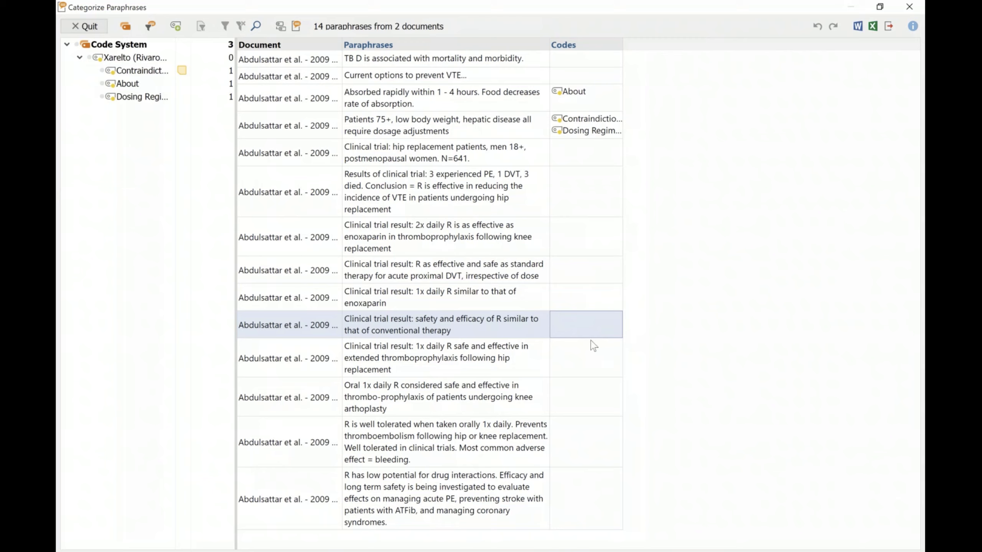
{"action": "left_click", "coordinate": [175, 30]}
{"action": "type", "text": "Safety"}
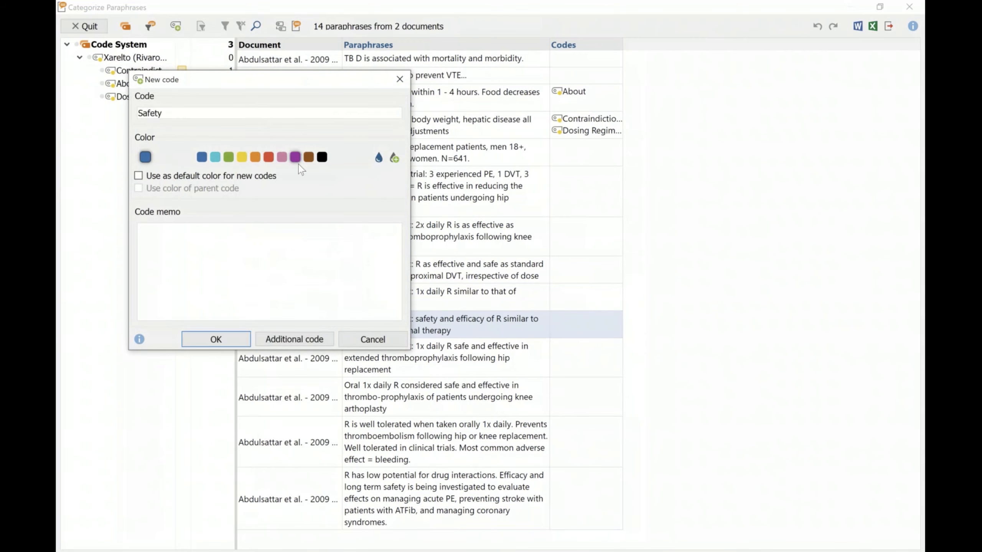
{"action": "left_click", "coordinate": [241, 157]}
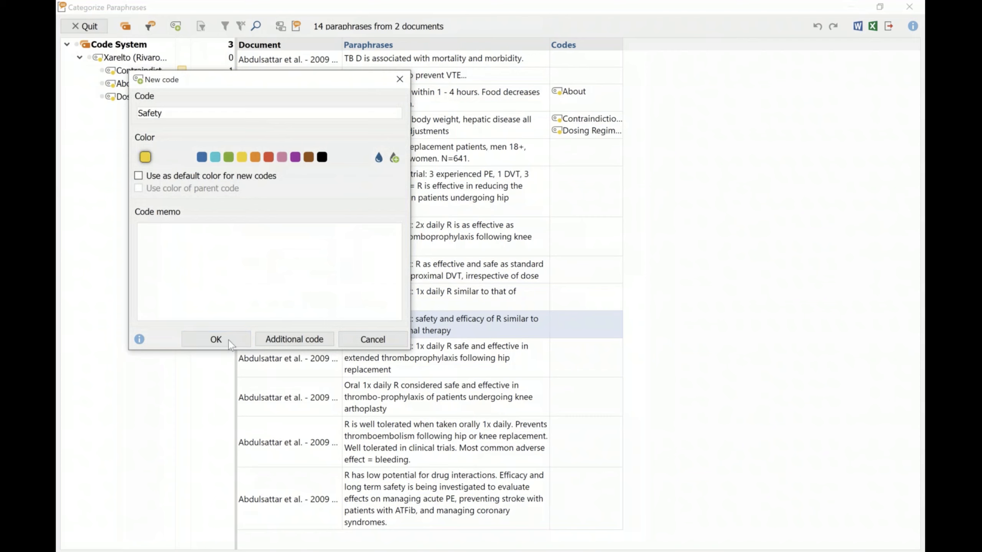
{"action": "left_click", "coordinate": [229, 340]}
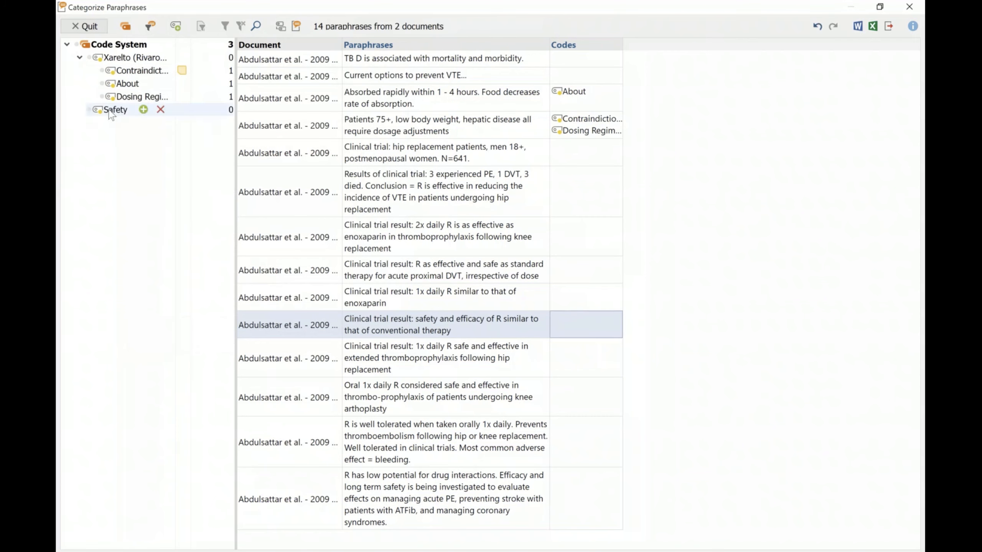
{"action": "mouse_move", "coordinate": [113, 114]}
{"action": "left_mouse_down"}
{"action": "mouse_move", "coordinate": [580, 324]}
{"action": "mouse_move", "coordinate": [504, 325]}
{"action": "mouse_move", "coordinate": [261, 214]}
{"action": "mouse_move", "coordinate": [111, 110]}
{"action": "left_mouse_up"}
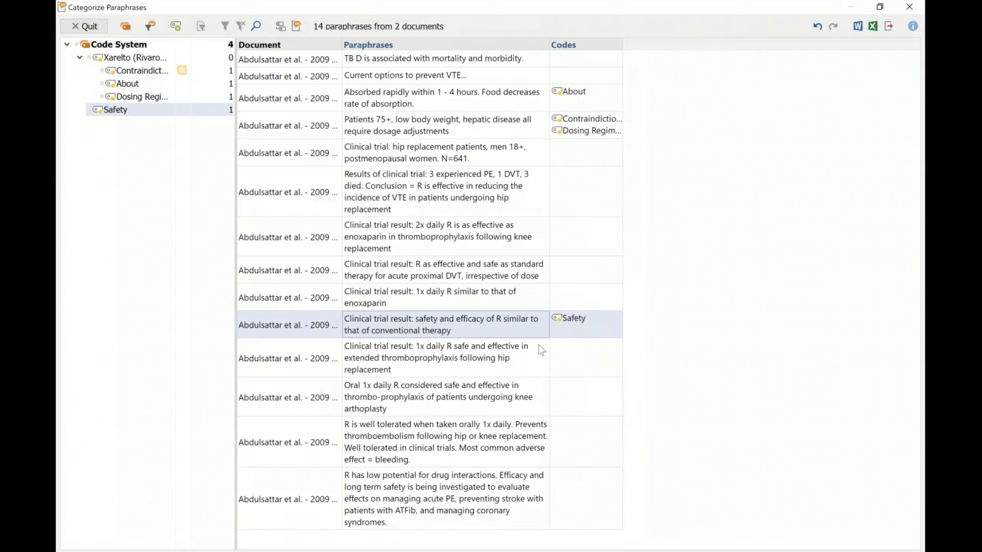
{"action": "left_click", "coordinate": [595, 321]}
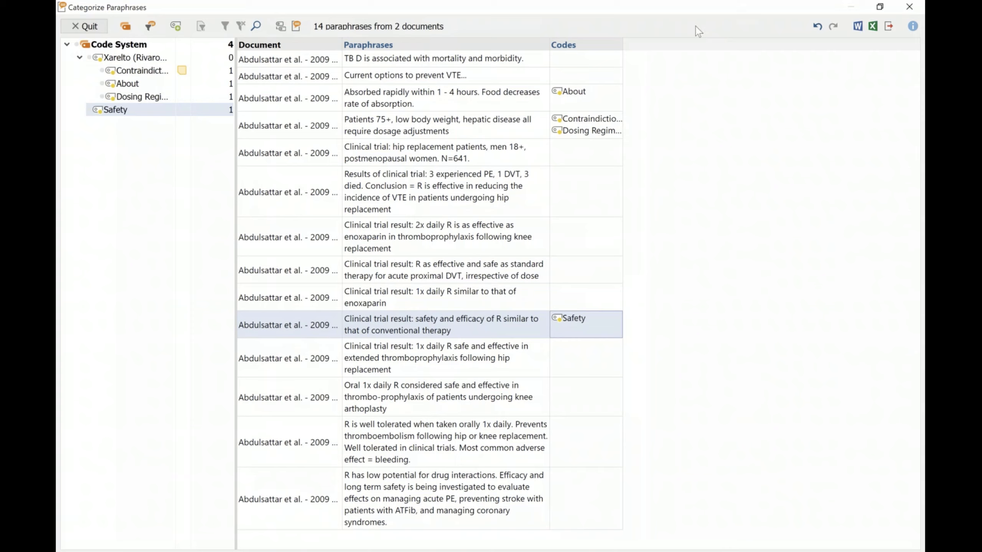
- Return to the 2009 rivaroxaban PDF and examine the passage coded Safety, its paraphrase and the neighbouring paraphrases on pages 3 and 4
{"action": "key", "text": "alt+Tab"}
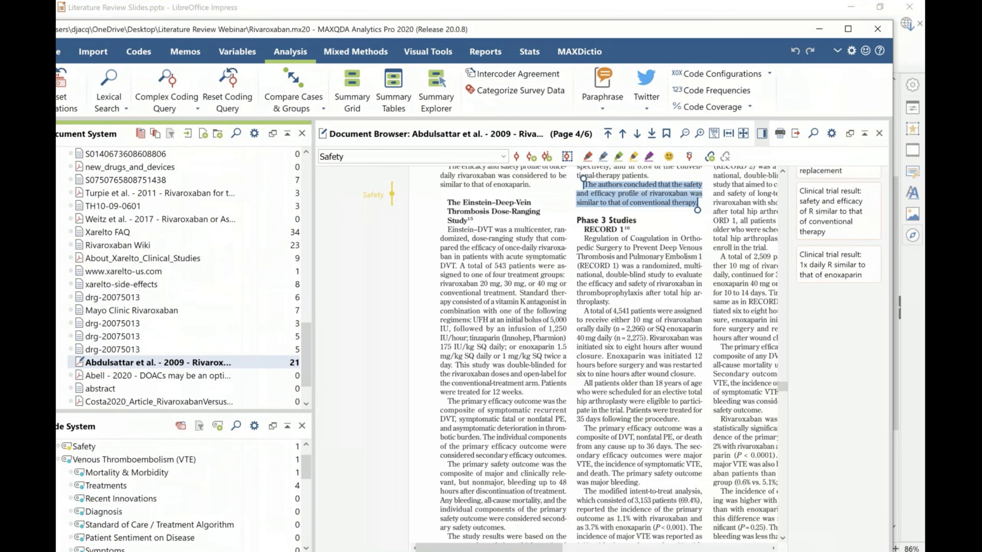
{"action": "scroll", "coordinate": [540, 297], "scroll_direction": "up", "scroll_amount": 4}
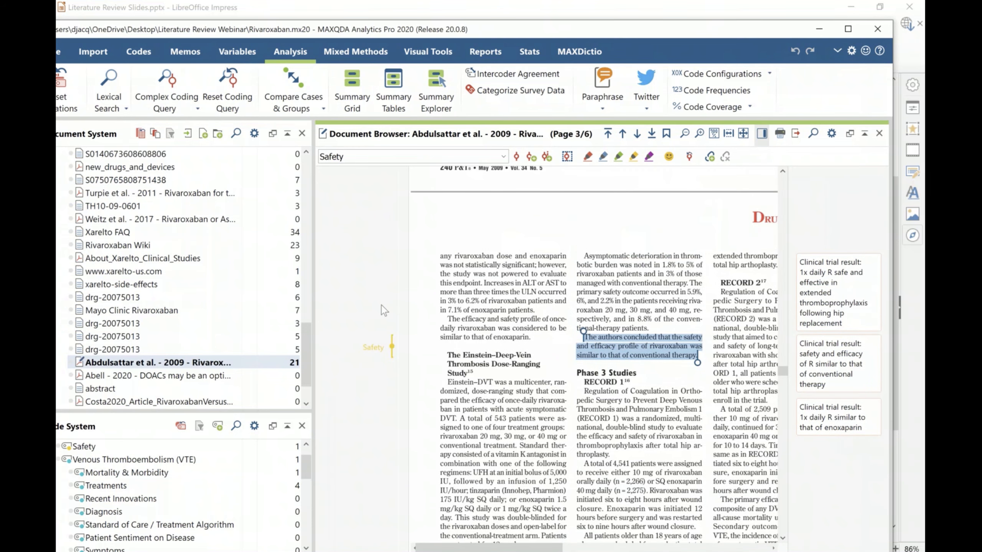
{"action": "left_click", "coordinate": [375, 348]}
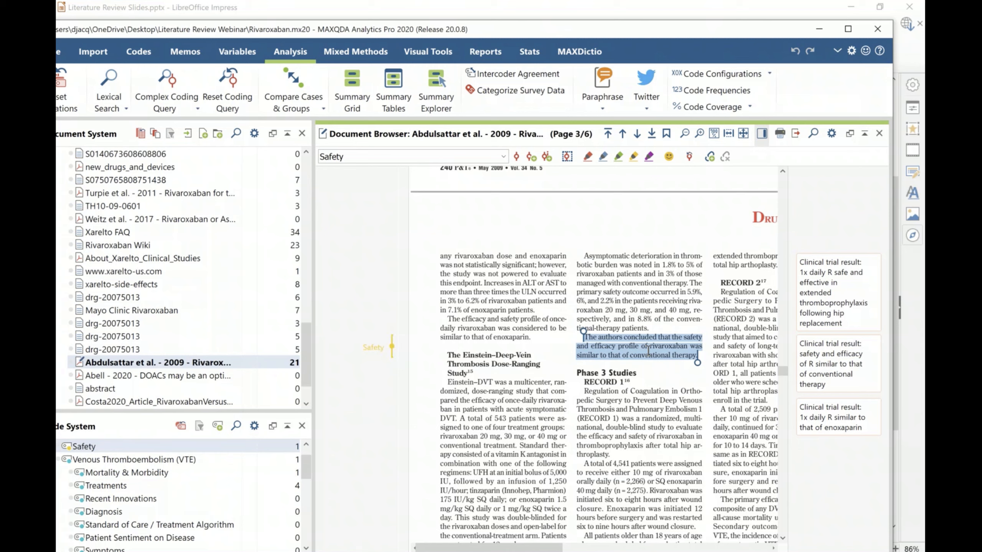
{"action": "left_click", "coordinate": [648, 351]}
{"action": "left_click", "coordinate": [827, 371]}
{"action": "scroll", "coordinate": [652, 385], "scroll_direction": "down", "scroll_amount": 1}
{"action": "scroll", "coordinate": [652, 386], "scroll_direction": "down", "scroll_amount": 4}
{"action": "scroll", "coordinate": [652, 385], "scroll_direction": "up", "scroll_amount": 6}
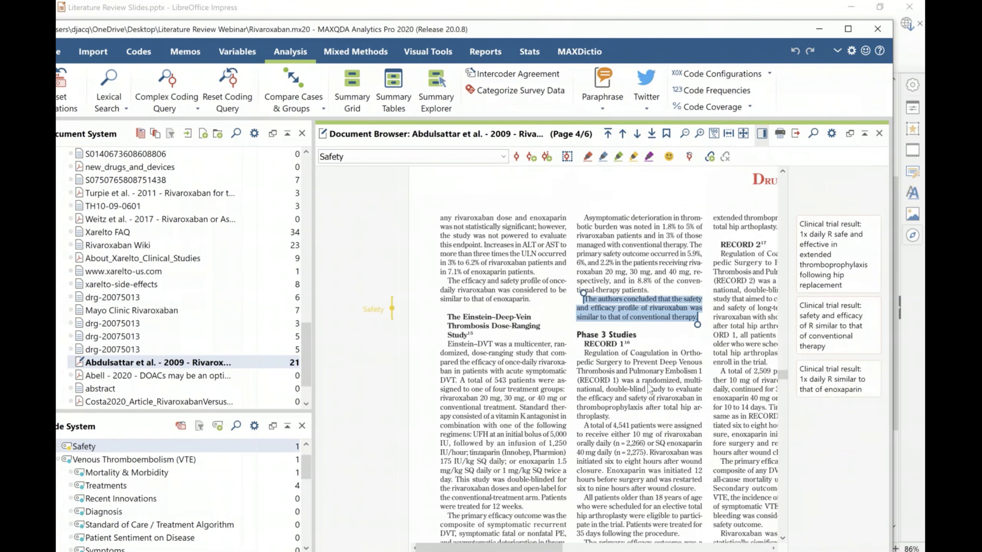
{"action": "scroll", "coordinate": [649, 388], "scroll_direction": "up", "scroll_amount": 6}
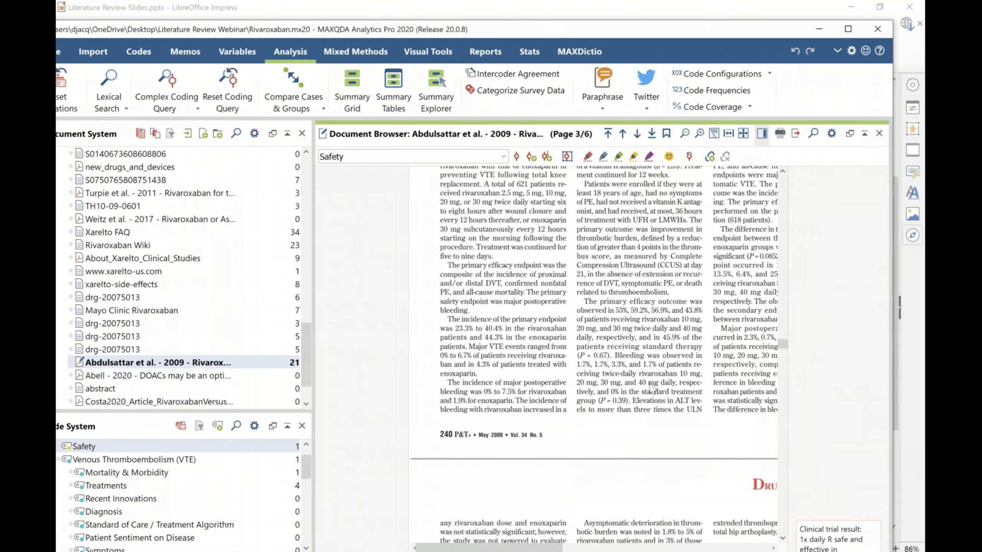
{"action": "scroll", "coordinate": [650, 387], "scroll_direction": "up", "scroll_amount": 3}
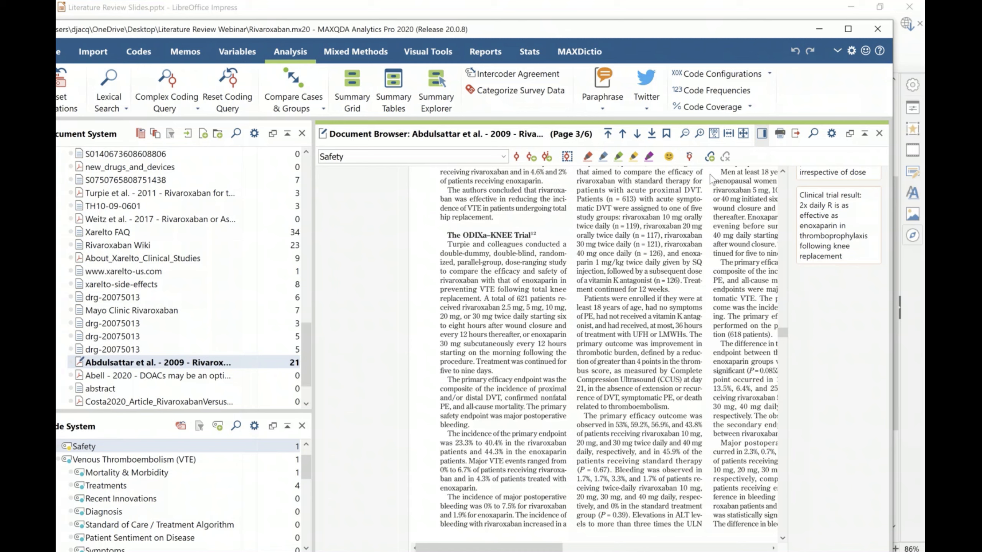
- Maximize the main project window and enlarge the code list by shrinking the document list above it
{"action": "left_click", "coordinate": [851, 51]}
{"action": "left_click_drag", "start_coordinate": [635, 29], "coordinate": [577, 52]}
{"action": "left_click_drag", "start_coordinate": [625, 22], "coordinate": [656, 12]}
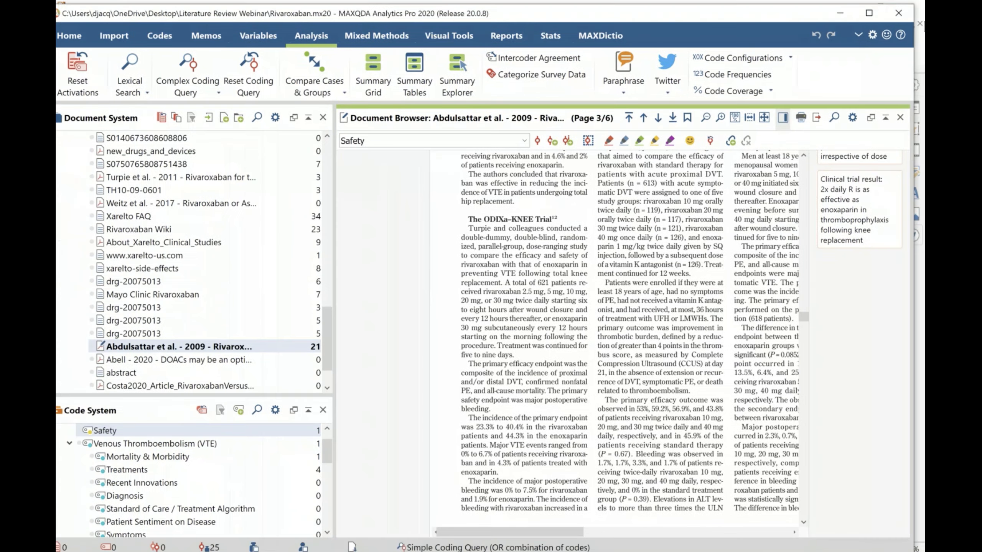
{"action": "left_click", "coordinate": [869, 13]}
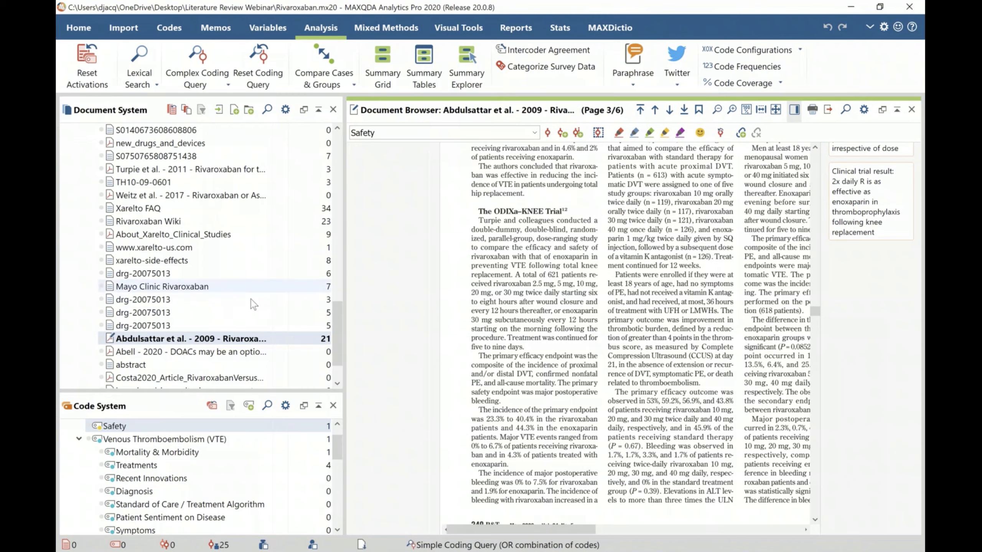
{"action": "left_click", "coordinate": [339, 351]}
{"action": "left_click_drag", "start_coordinate": [341, 352], "coordinate": [340, 366]}
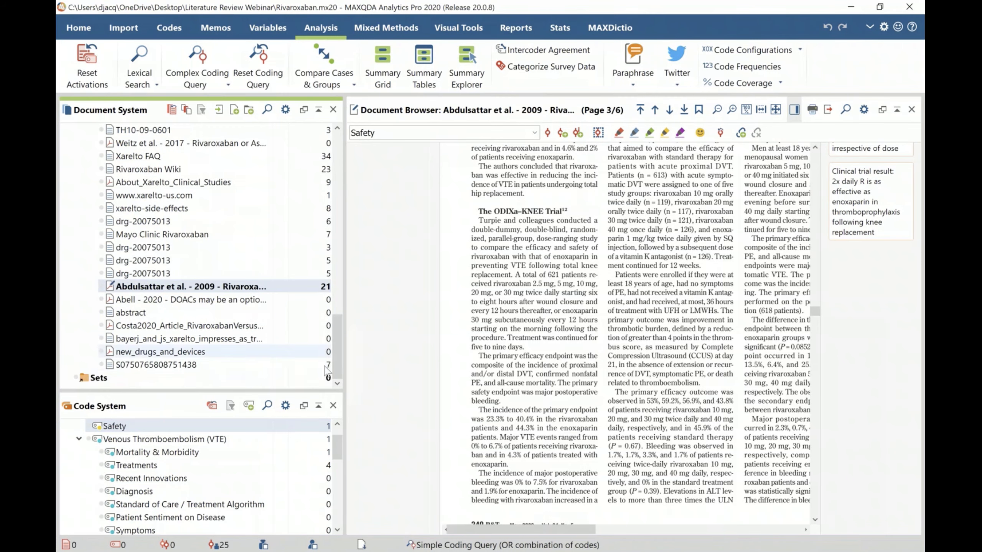
{"action": "left_click_drag", "start_coordinate": [187, 391], "coordinate": [187, 213]}
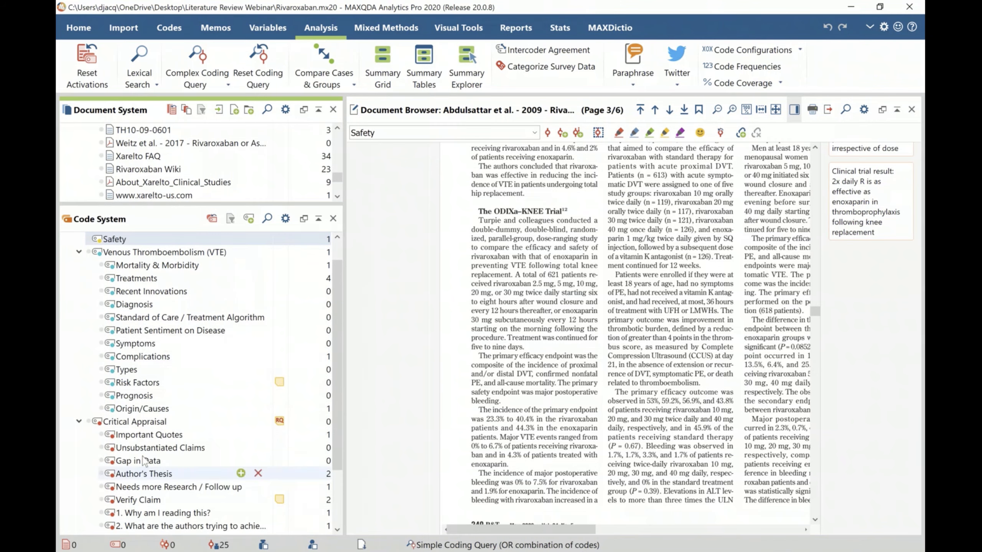
- Collapse the Venous Thromboembolism (VTE) and Critical Appraisal codes and move the Safety code under Xarelto (Rivaroxaban)
{"action": "scroll", "coordinate": [165, 369], "scroll_direction": "up", "scroll_amount": 1}
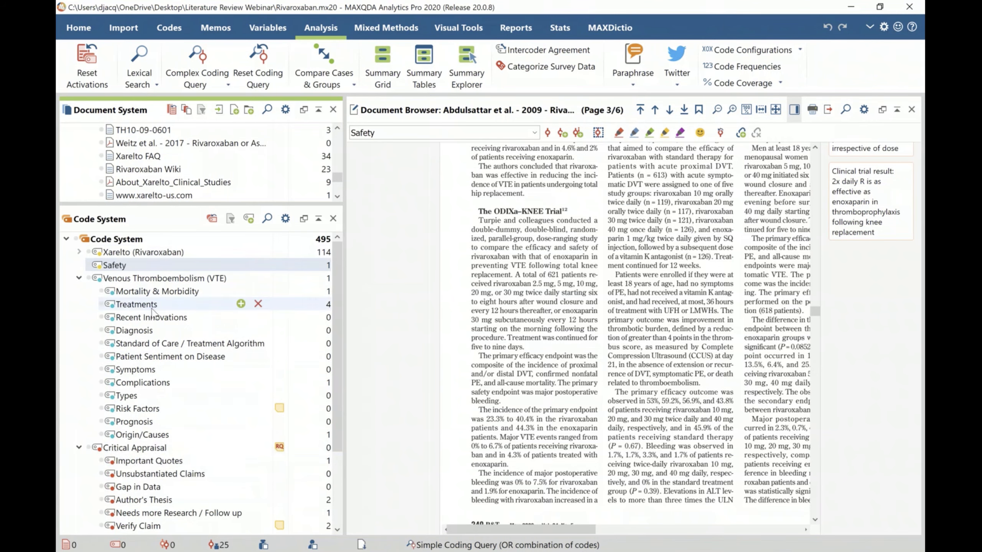
{"action": "left_click", "coordinate": [80, 279]}
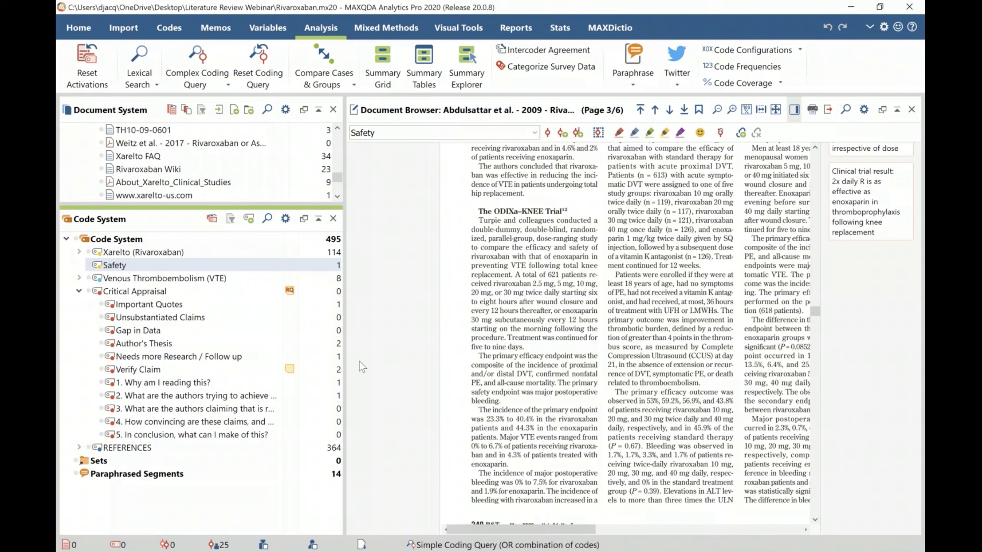
{"action": "left_click", "coordinate": [466, 28]}
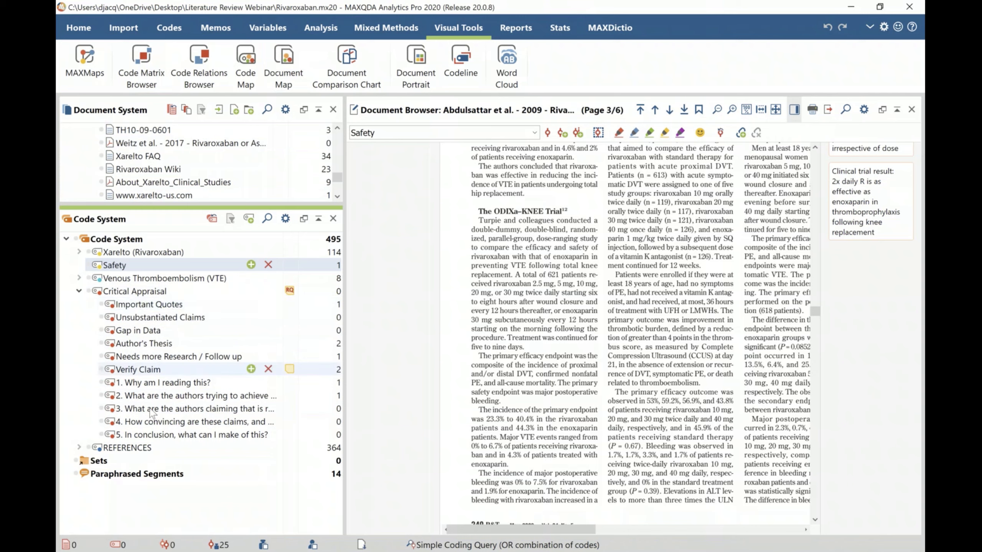
{"action": "left_click", "coordinate": [79, 291]}
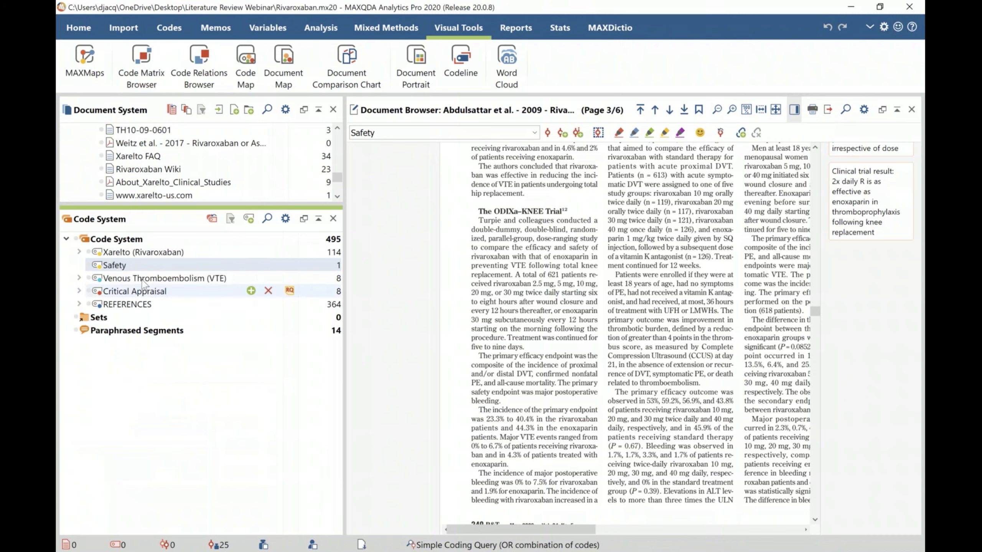
{"action": "left_click_drag", "start_coordinate": [113, 270], "coordinate": [132, 259]}
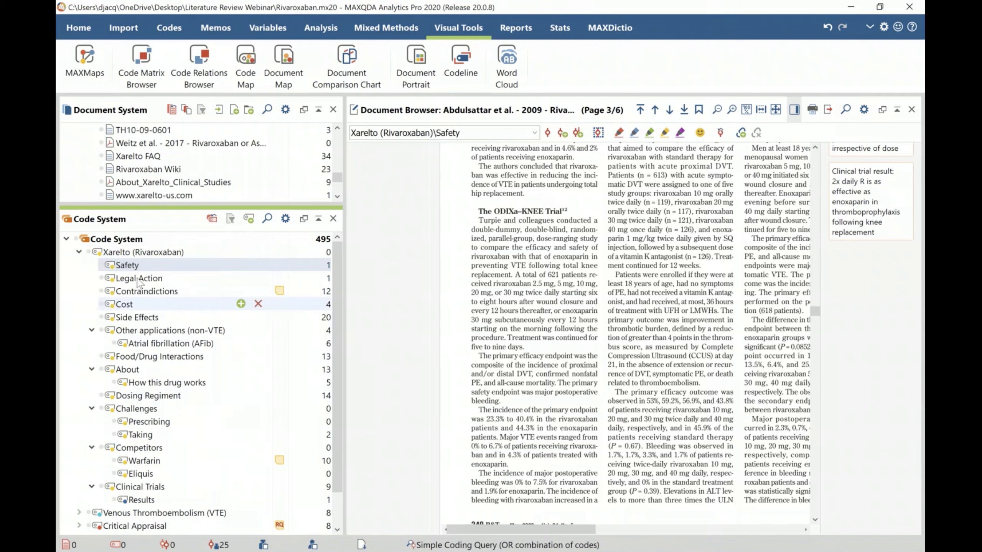
- Activate the Xarelto (Rivaroxaban) codes and the REFERENCES > ATTACHMENTS documents, and open a Code Matrix Browser by documents for activated documents and codes only
{"action": "left_click", "coordinate": [91, 252]}
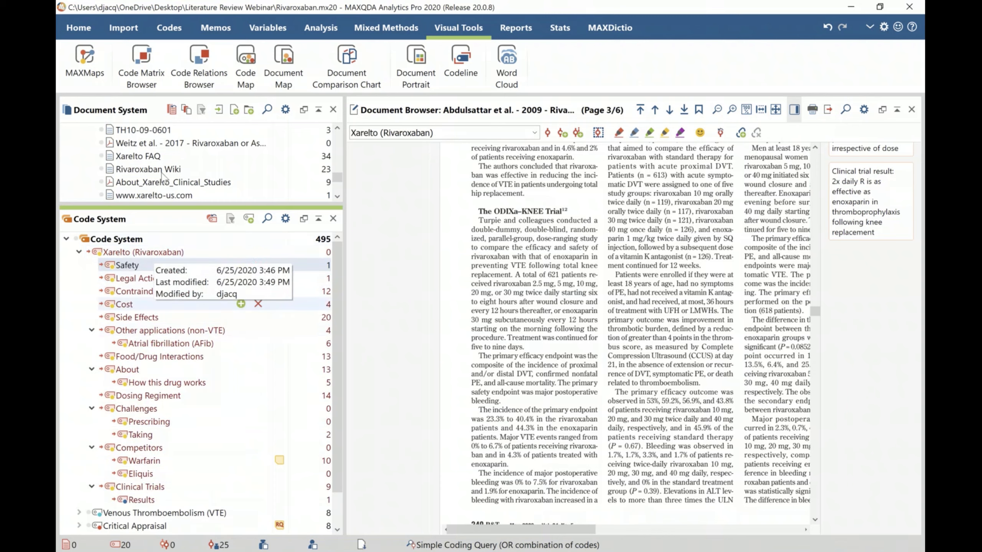
{"action": "scroll", "coordinate": [162, 176], "scroll_direction": "up", "scroll_amount": 8}
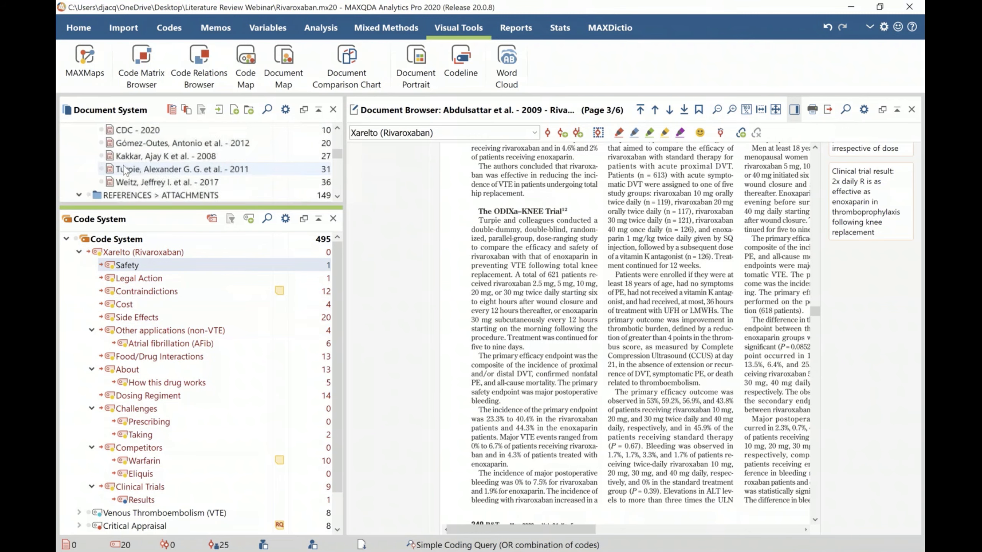
{"action": "scroll", "coordinate": [124, 174], "scroll_direction": "down", "scroll_amount": 1}
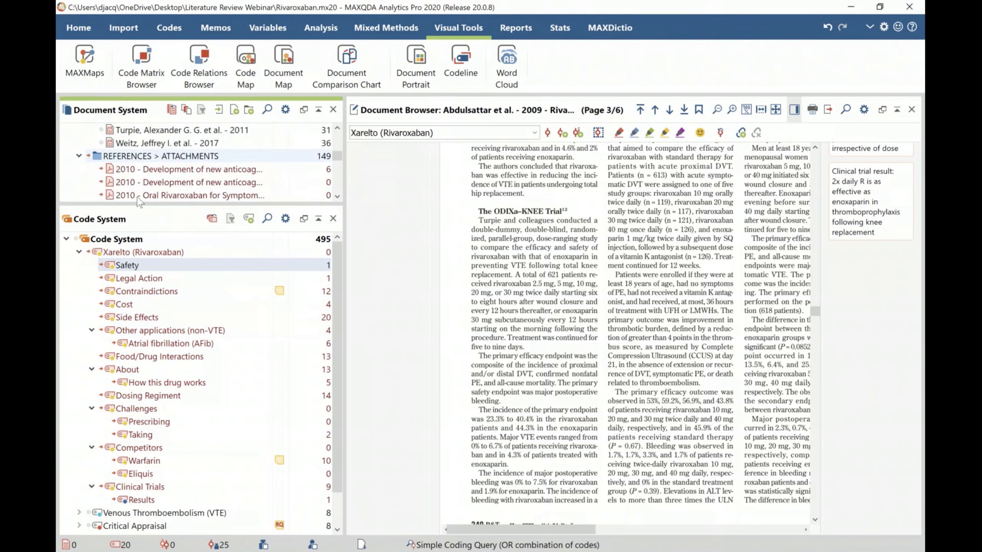
{"action": "left_click", "coordinate": [141, 77]}
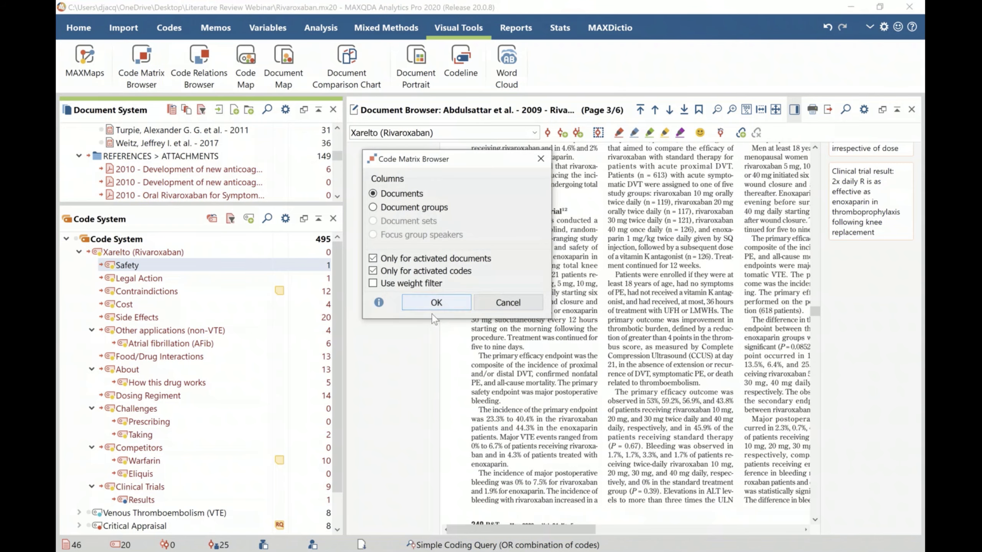
{"action": "left_click", "coordinate": [426, 304]}
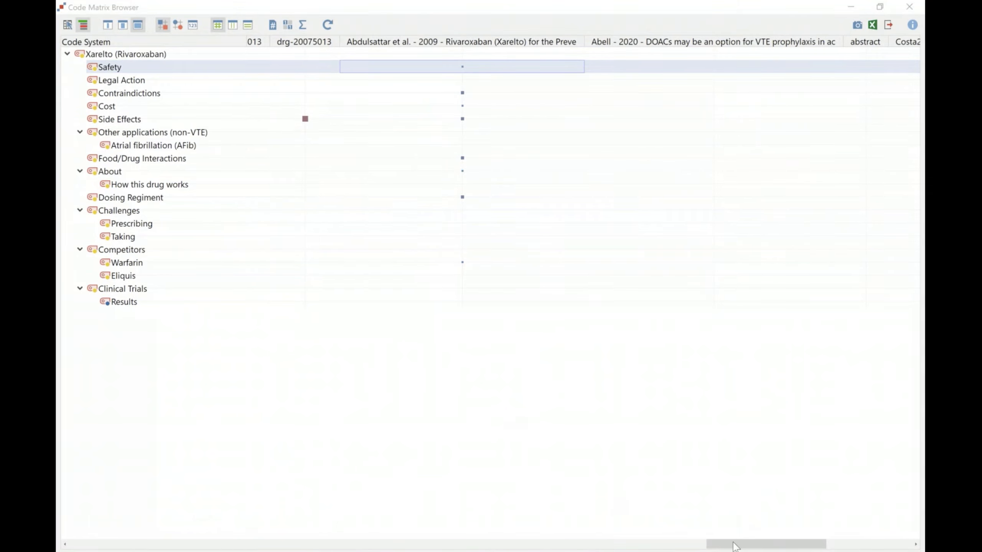
- Compare the matrix's column widths, settling on medium columns with shortened document names, and examine how the Xarelto codes spread across the documents
{"action": "left_click_drag", "start_coordinate": [734, 546], "coordinate": [93, 544]}
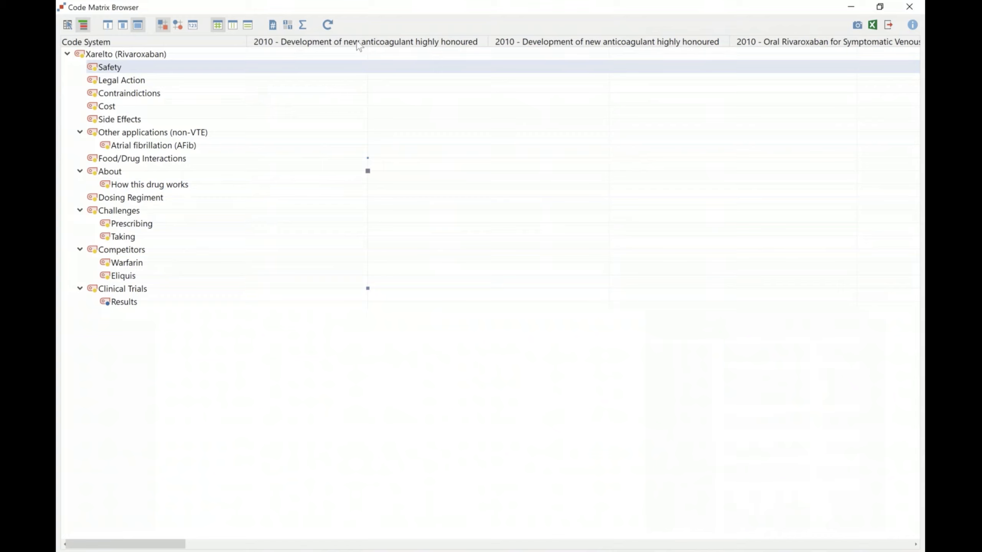
{"action": "left_click", "coordinate": [110, 26]}
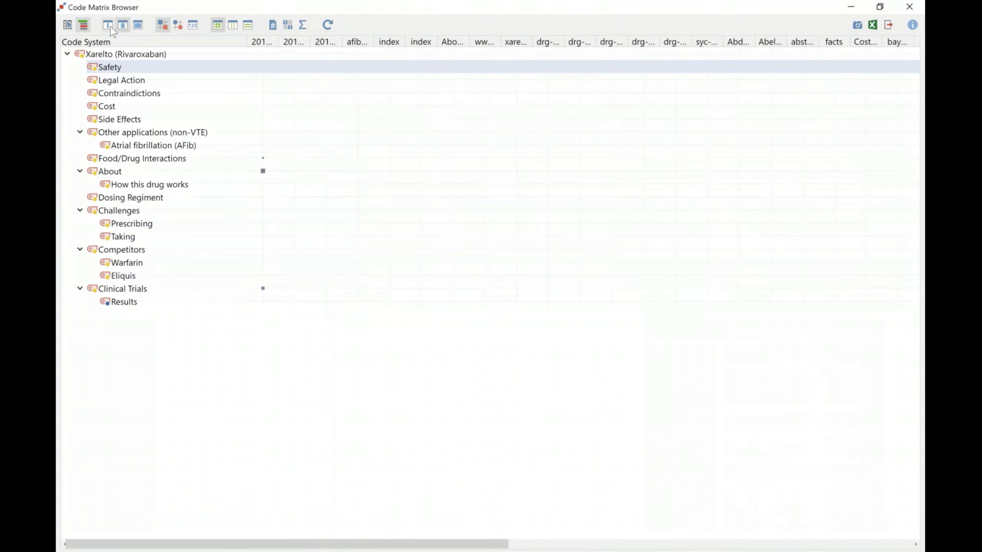
{"action": "left_click", "coordinate": [109, 26]}
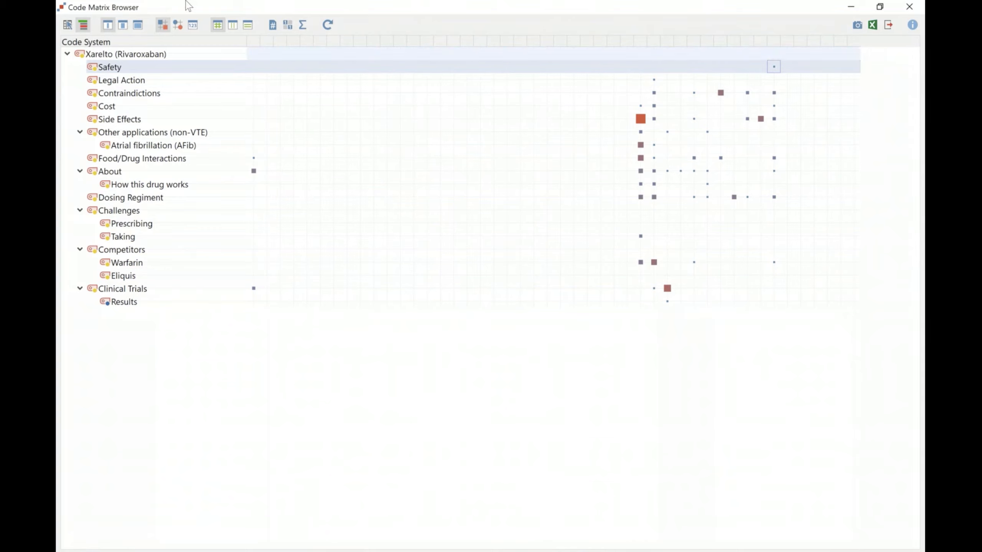
{"action": "left_click", "coordinate": [126, 25]}
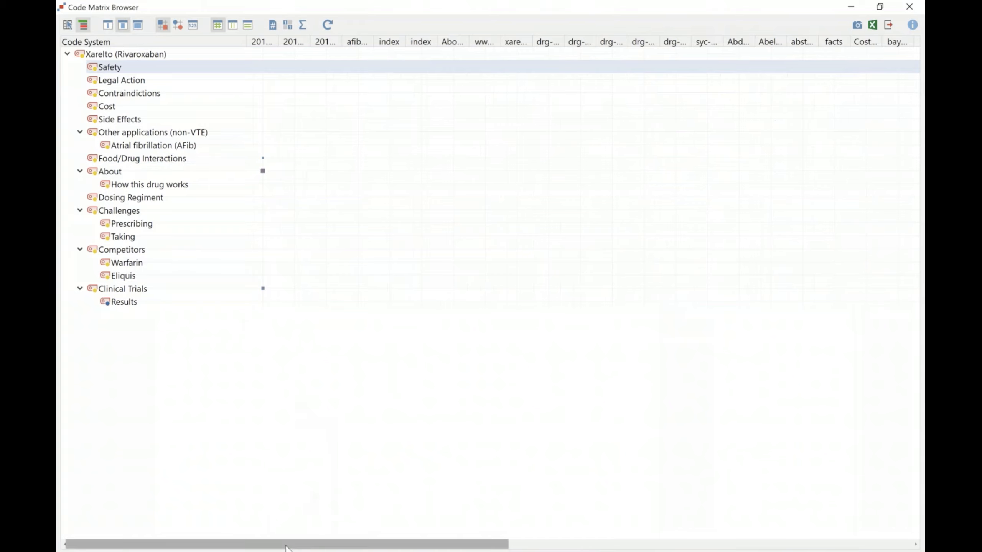
{"action": "left_click_drag", "start_coordinate": [464, 545], "coordinate": [791, 486]}
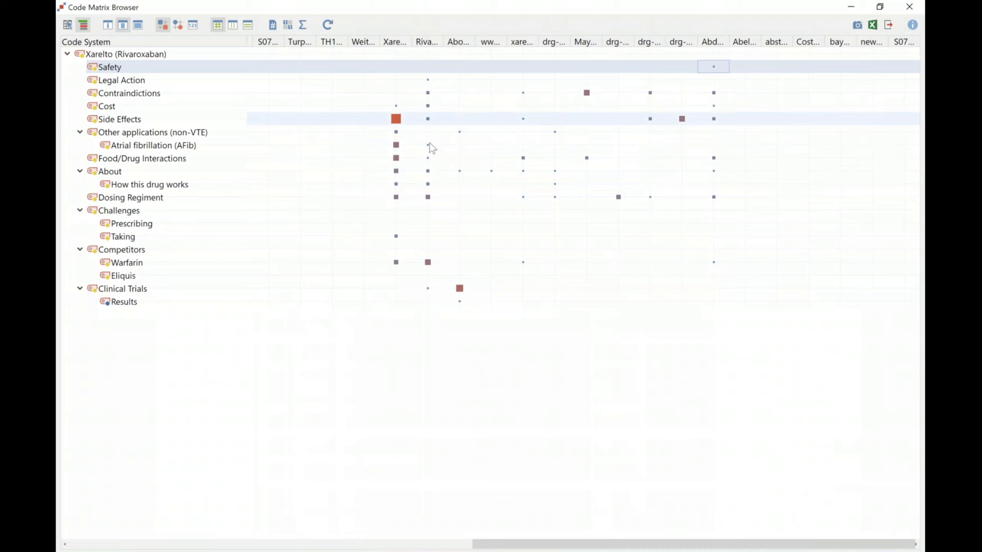
- Widen the Xarelto FAQ column in the code matrix to show its full name, and inspect its Side Effects cell
{"action": "mouse_move", "coordinate": [393, 120]}
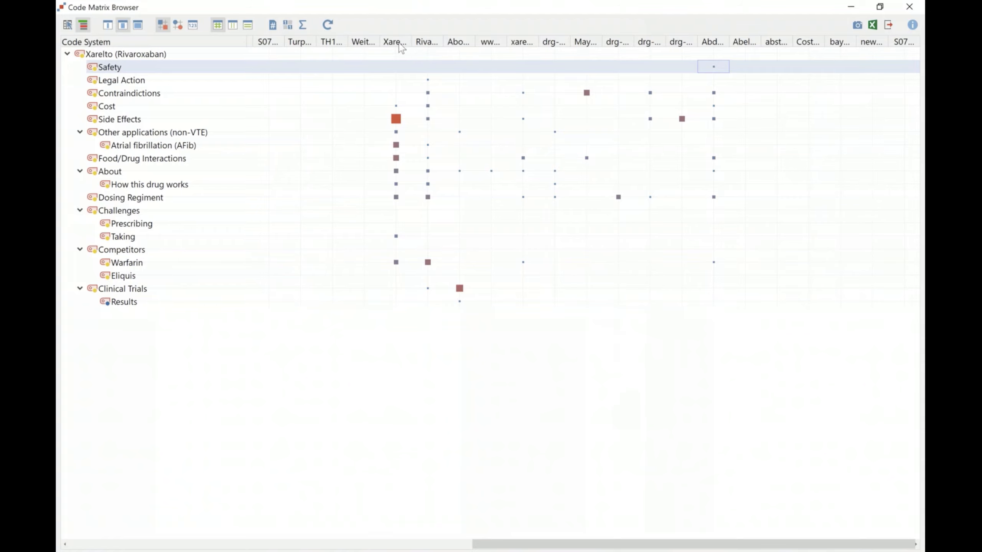
{"action": "left_click_drag", "start_coordinate": [411, 42], "coordinate": [447, 47]}
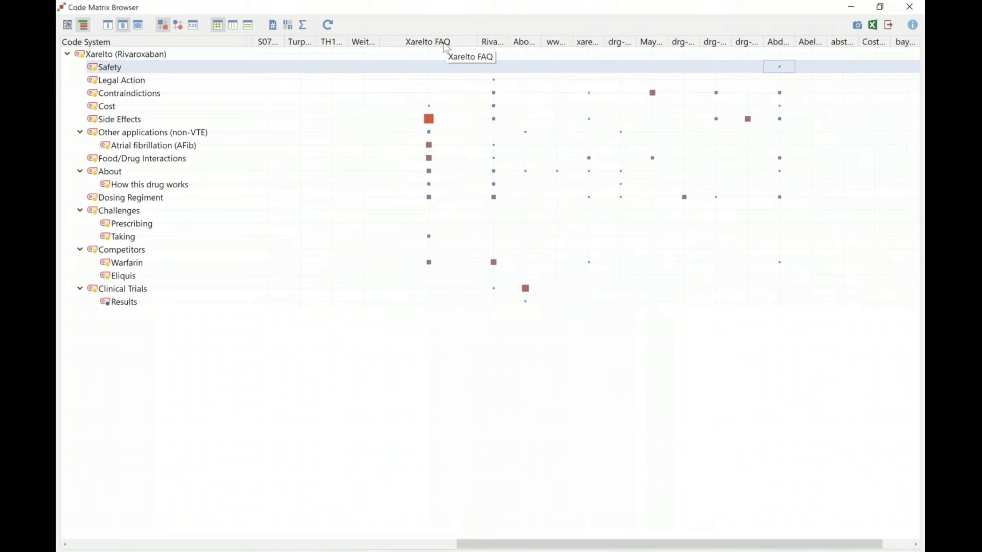
{"action": "mouse_move", "coordinate": [432, 122]}
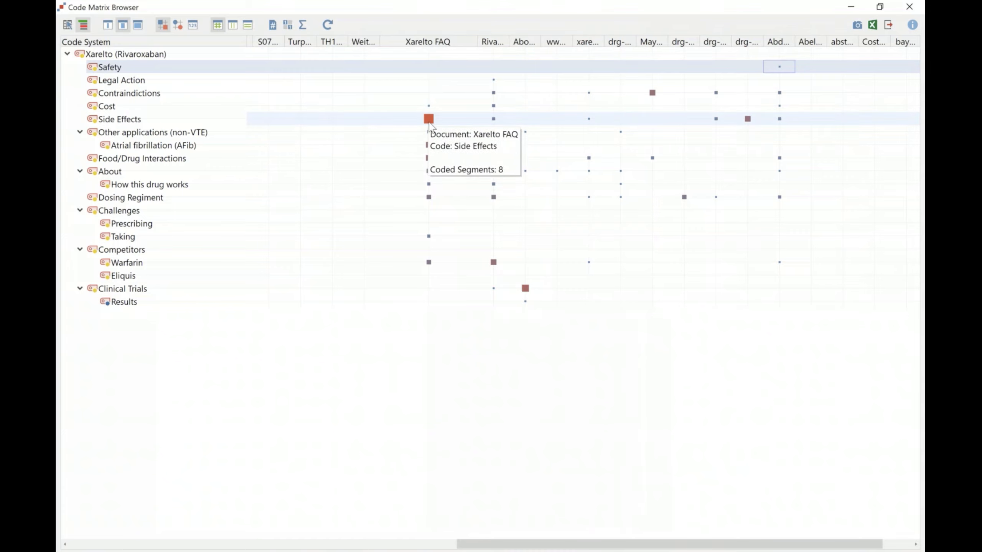
- Scale the matrix symbols by row and widen the Rivaroxaban Wiki and About_Xarelto columns to compare Side Effects coding across documents
{"action": "left_click", "coordinate": [247, 25]}
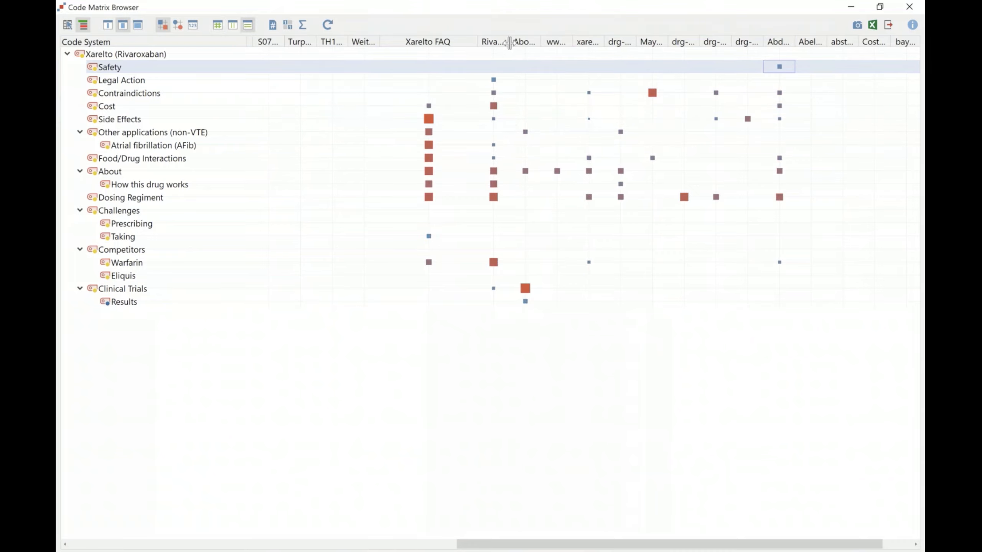
{"action": "left_click_drag", "start_coordinate": [508, 42], "coordinate": [580, 42]}
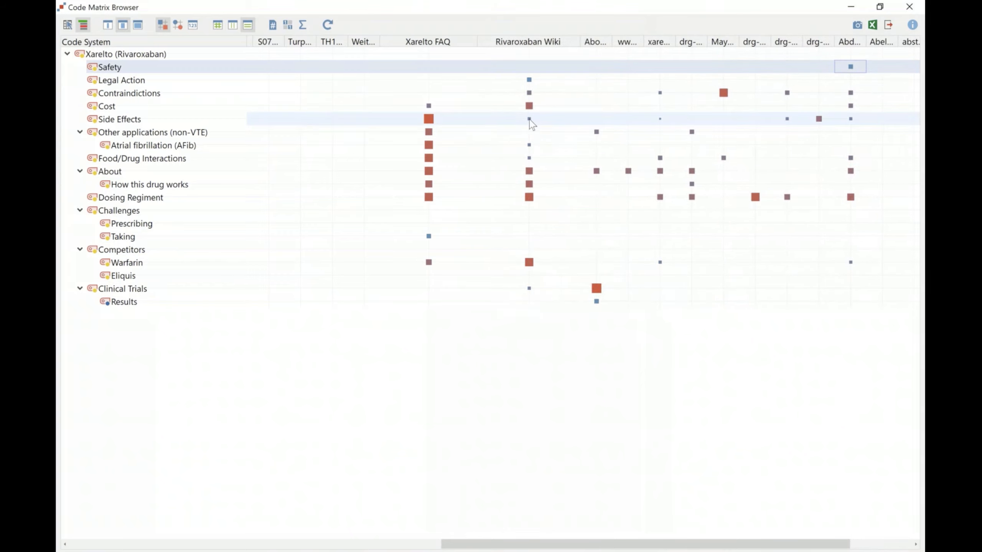
{"action": "mouse_move", "coordinate": [530, 121]}
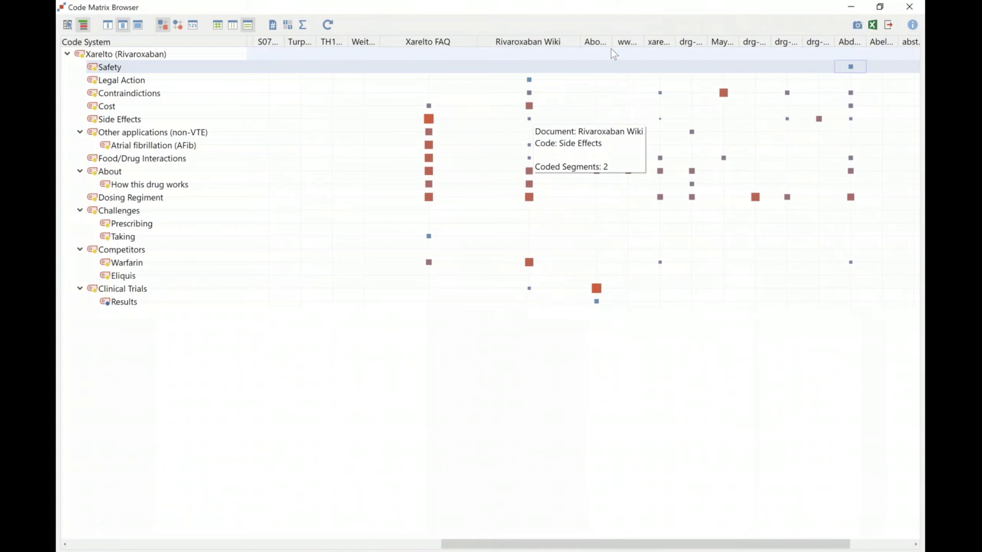
{"action": "double_click", "coordinate": [622, 40]}
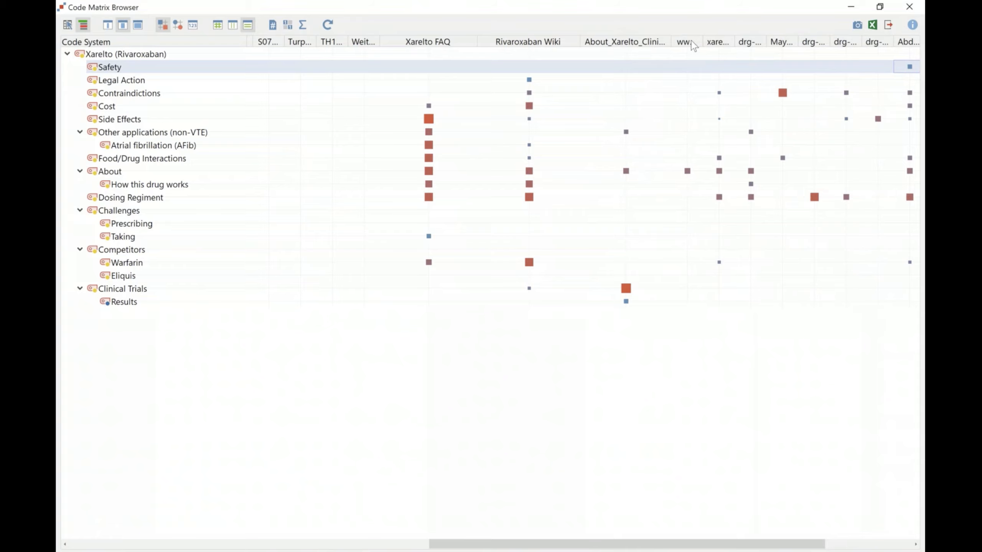
{"action": "left_click_drag", "start_coordinate": [617, 549], "coordinate": [691, 547]}
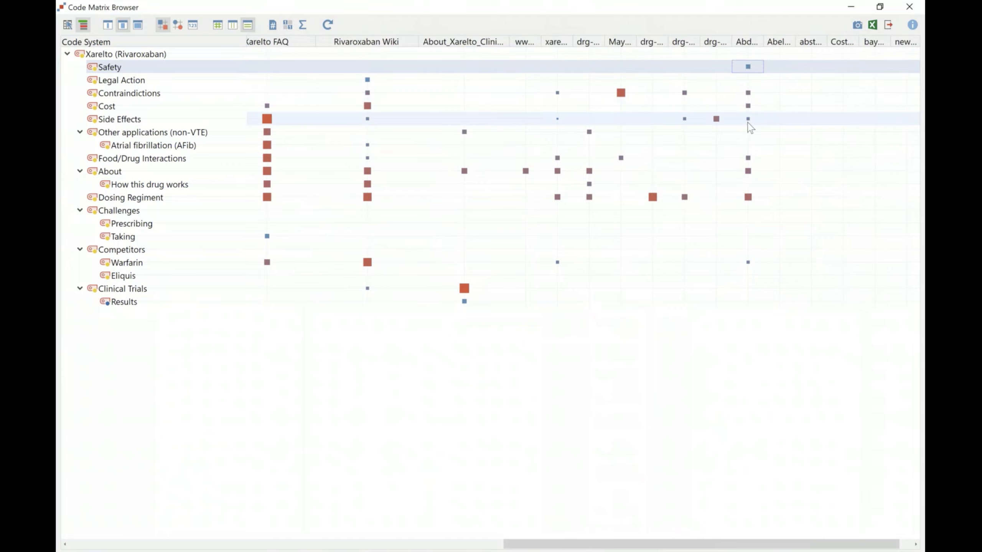
{"action": "mouse_move", "coordinate": [748, 121]}
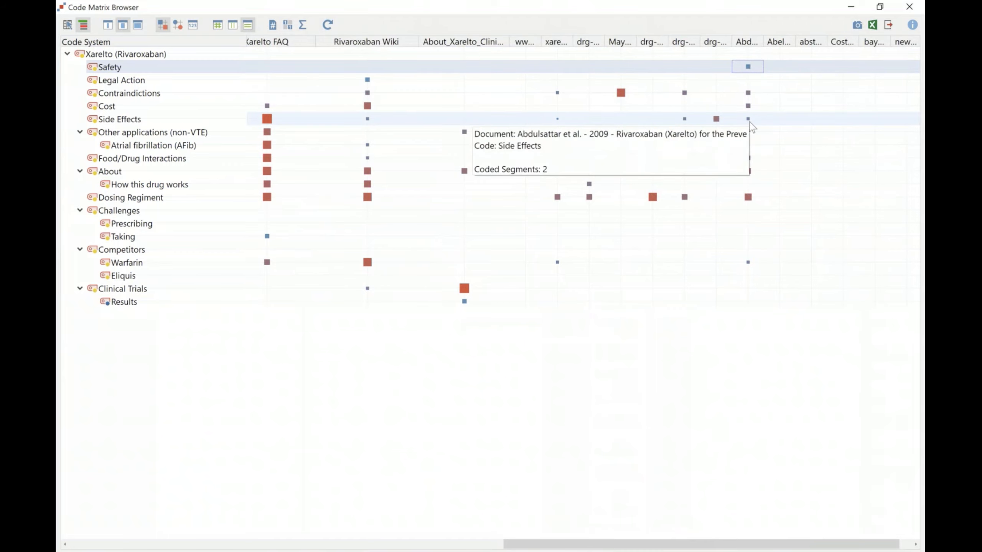
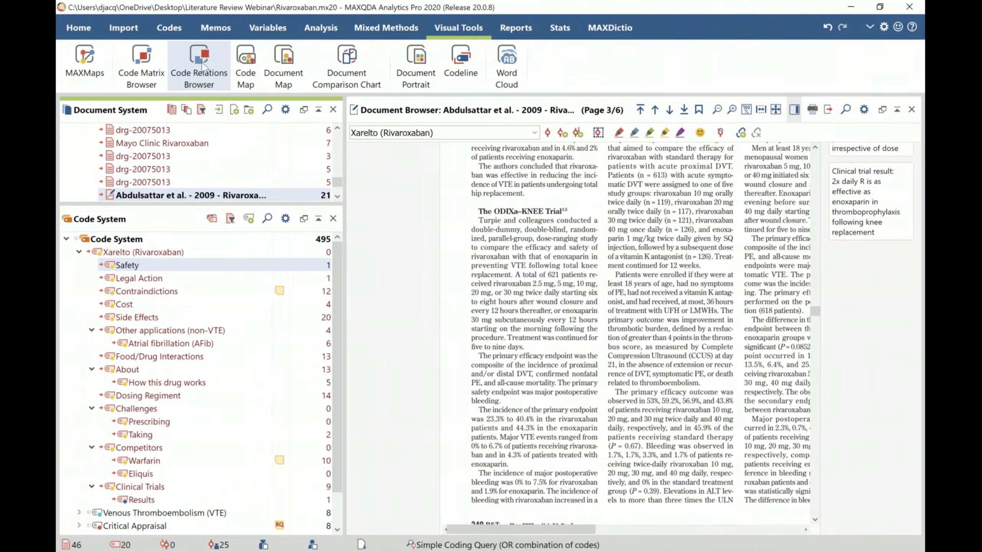
- Open a Code Relations Browser for activated codes in rows and columns, analysing intersections of codes in a segment within activated documents only
{"action": "left_click", "coordinate": [205, 75]}
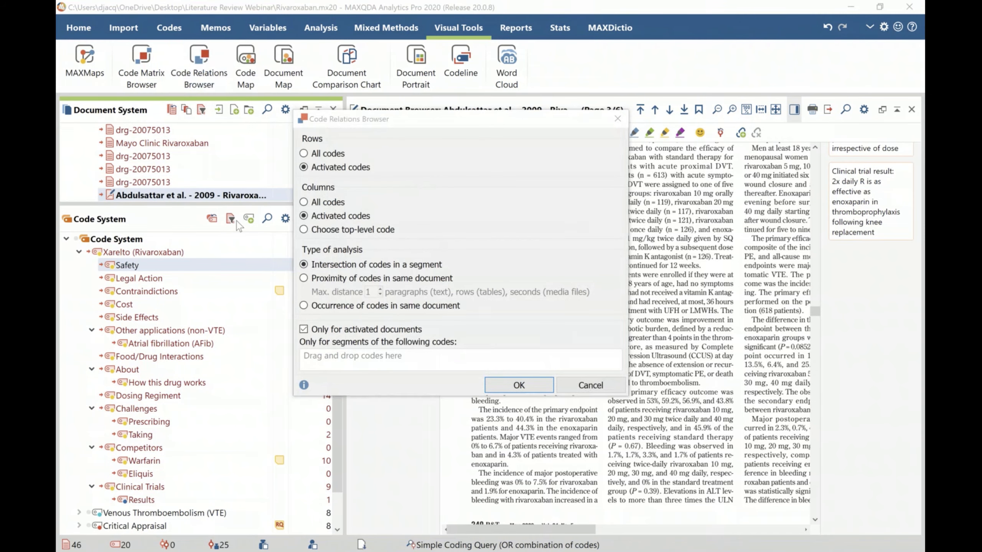
{"action": "left_click_drag", "start_coordinate": [361, 119], "coordinate": [432, 115]}
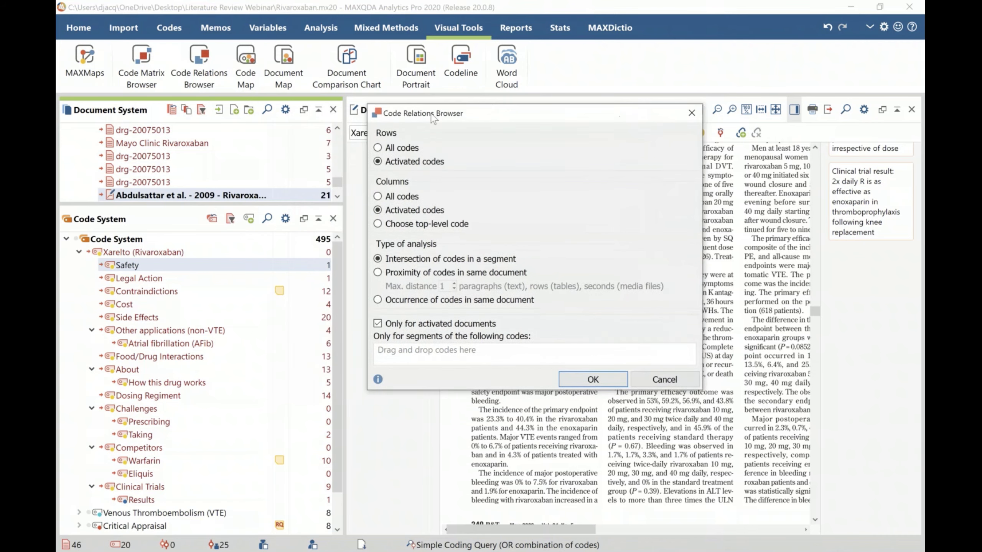
{"action": "left_click", "coordinate": [593, 379]}
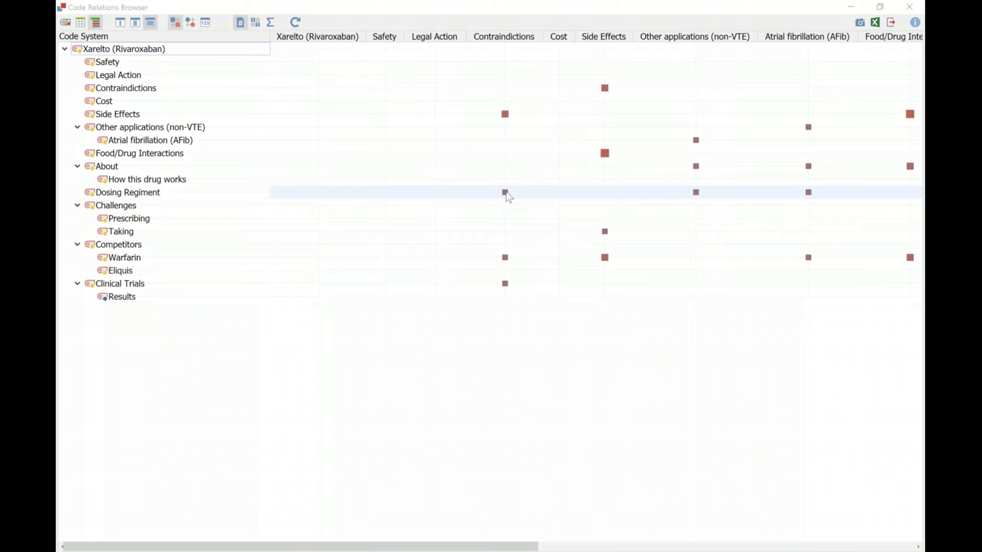
- Examine where Food/Drug Interactions intersects with the Side Effects and About codes, and close the Code Relations Browser
{"action": "left_click_drag", "start_coordinate": [507, 547], "coordinate": [660, 547]}
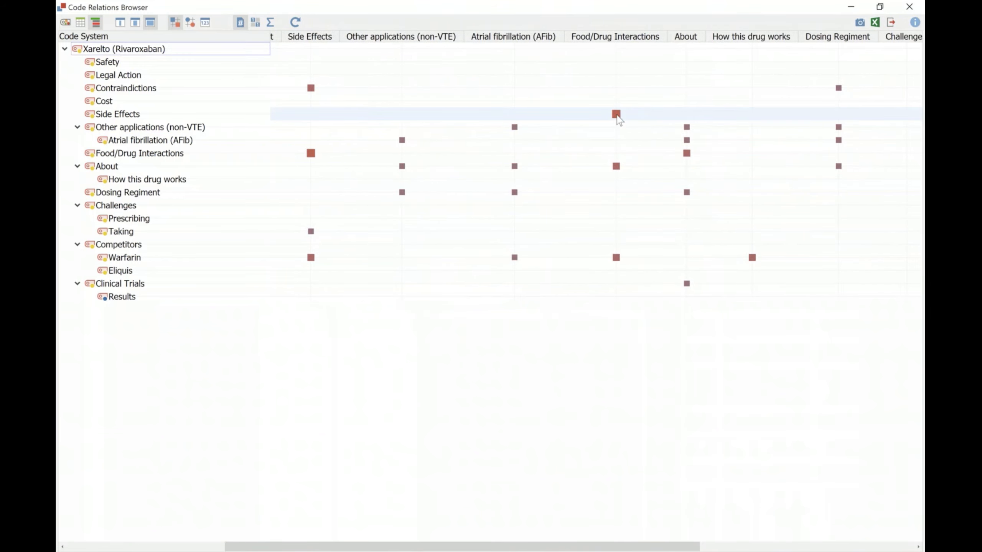
{"action": "mouse_move", "coordinate": [618, 117]}
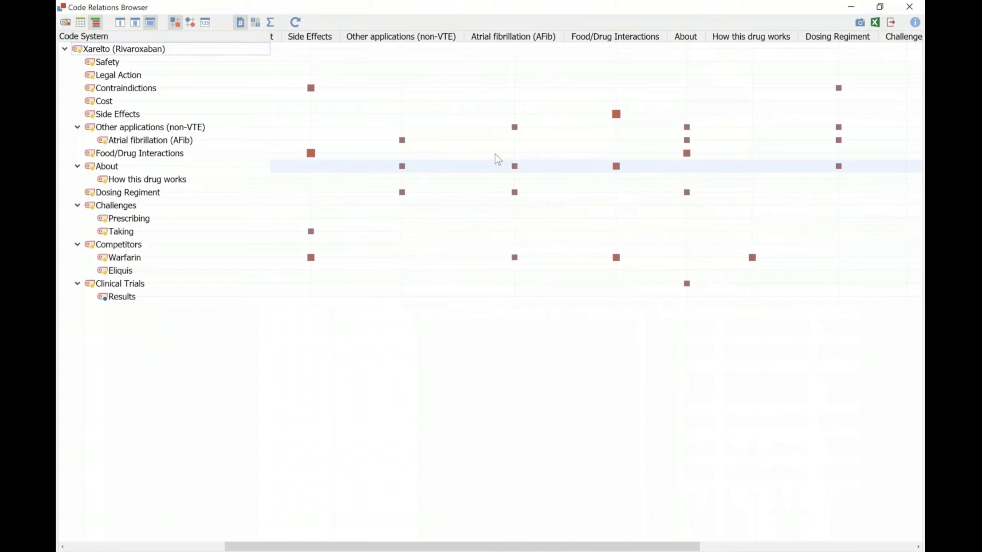
{"action": "mouse_move", "coordinate": [584, 174]}
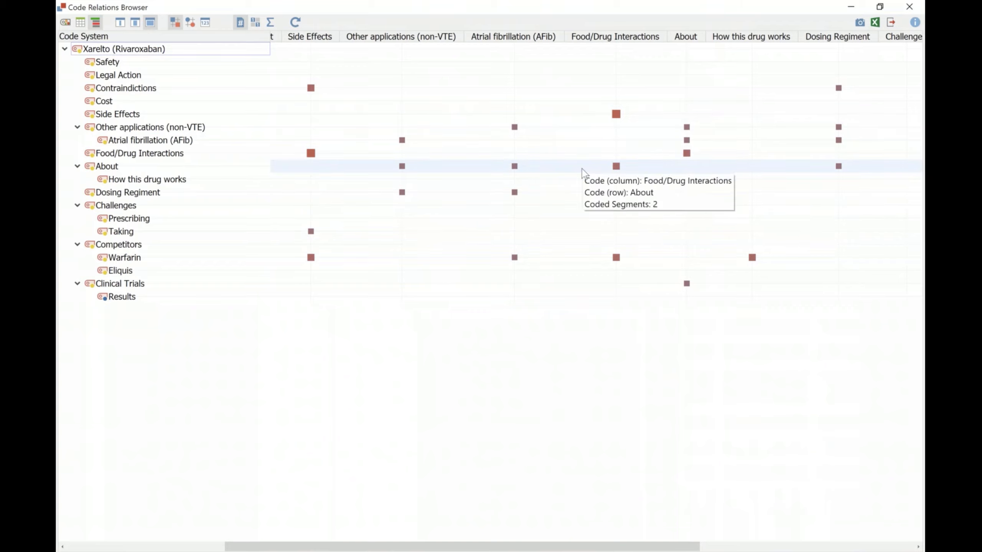
{"action": "left_click", "coordinate": [913, 11]}
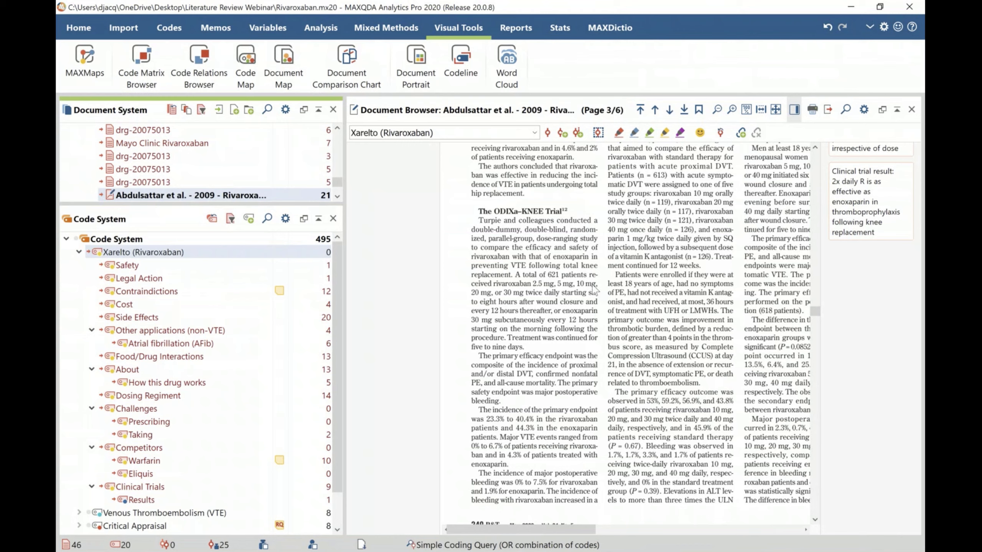
- Reset the activation of all codes and all documents
{"action": "left_click", "coordinate": [211, 219]}
{"action": "left_click", "coordinate": [171, 111]}
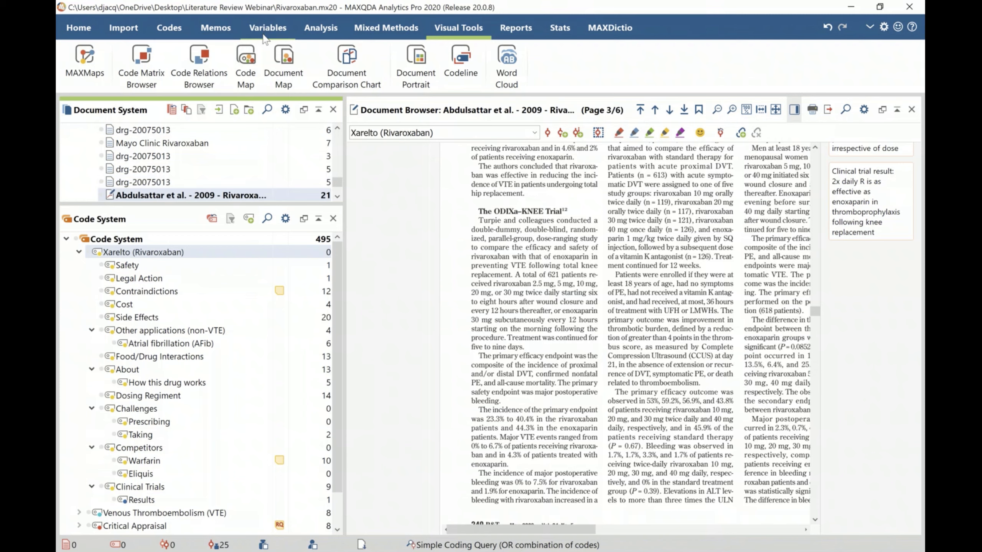
- Review the imported RIS_Type, RIS_Author, RIS_Title, RIS_Reference-ID and RIS_Year variables in the list of document variables, and close it
{"action": "left_click", "coordinate": [281, 35]}
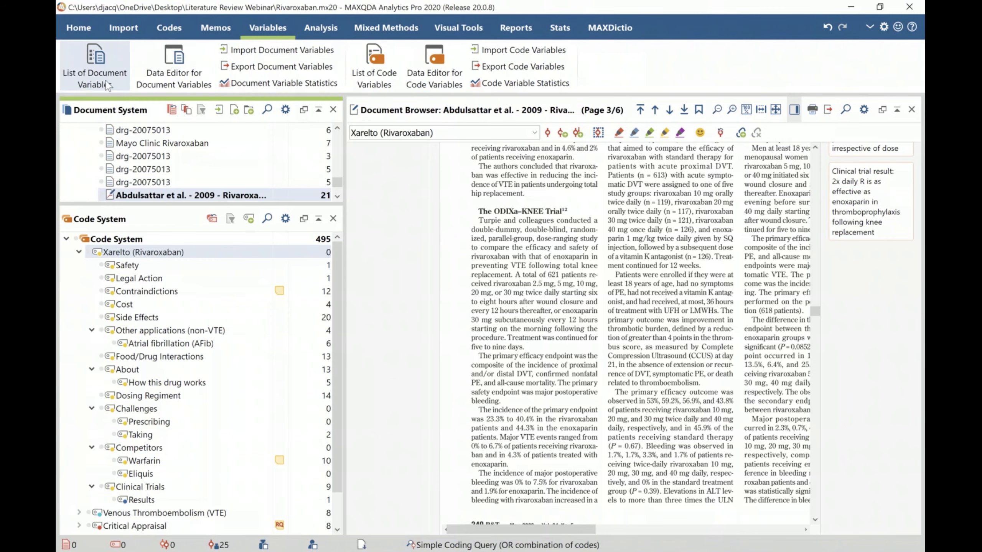
{"action": "left_click", "coordinate": [94, 71]}
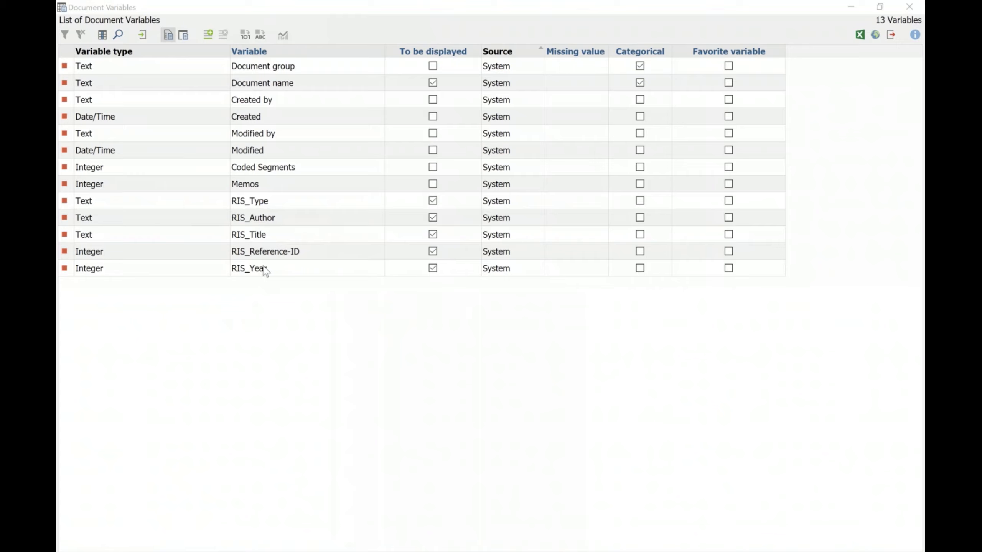
{"action": "left_click", "coordinate": [266, 208]}
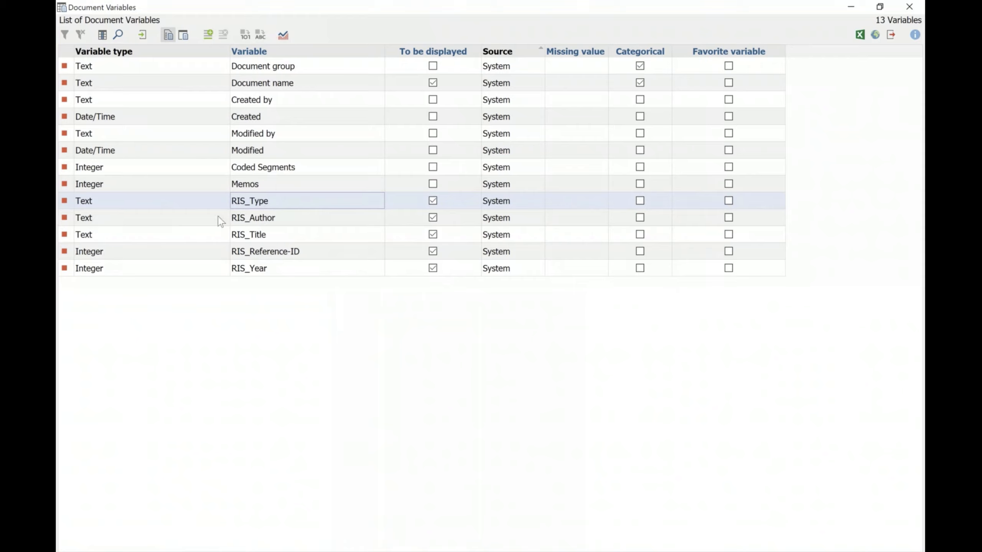
{"action": "left_click", "coordinate": [269, 223]}
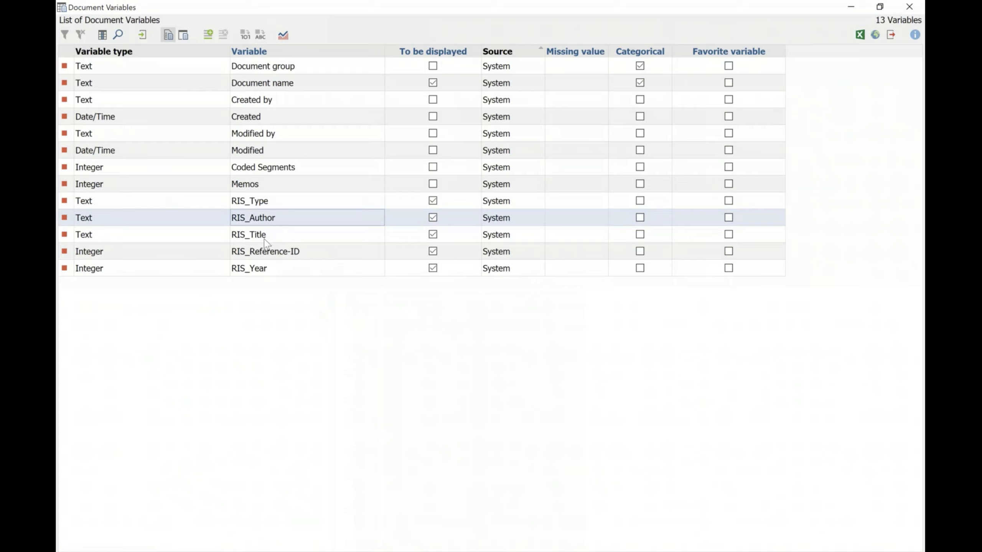
{"action": "left_click", "coordinate": [263, 239]}
{"action": "left_click", "coordinate": [292, 255]}
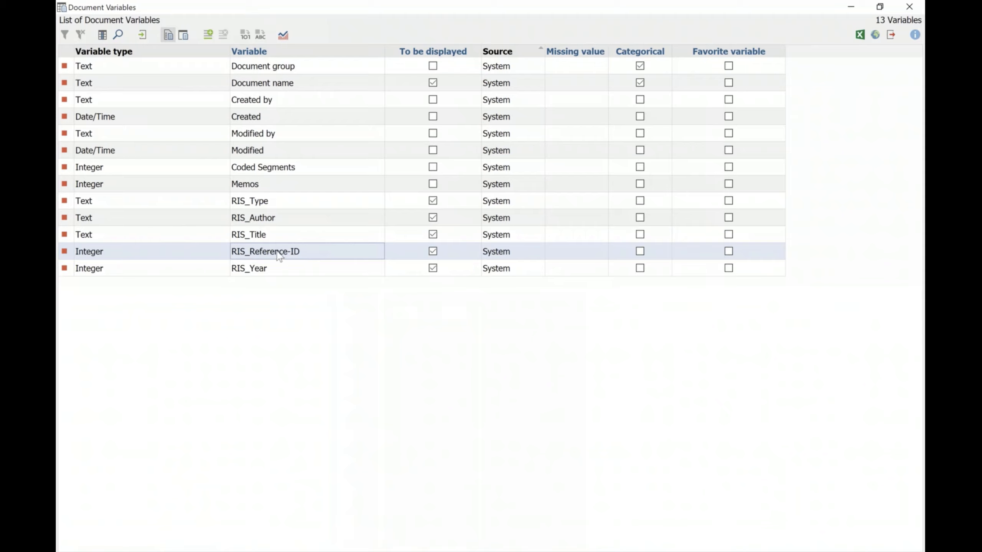
{"action": "left_click", "coordinate": [249, 272]}
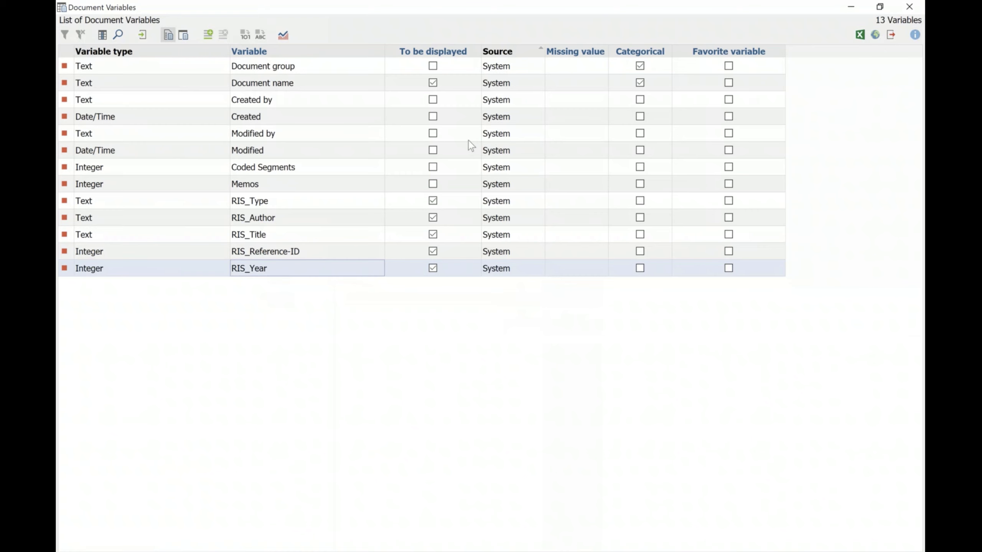
{"action": "key", "text": "Escape"}
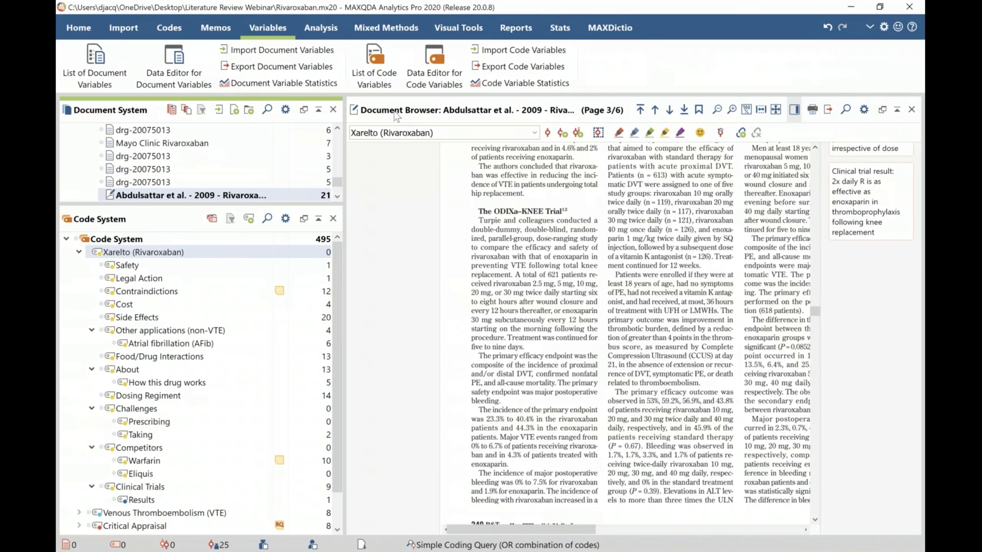
- Open a new Crosstab setup and remove both existing RIS_Year conditions from its columns
{"action": "left_click", "coordinate": [395, 33]}
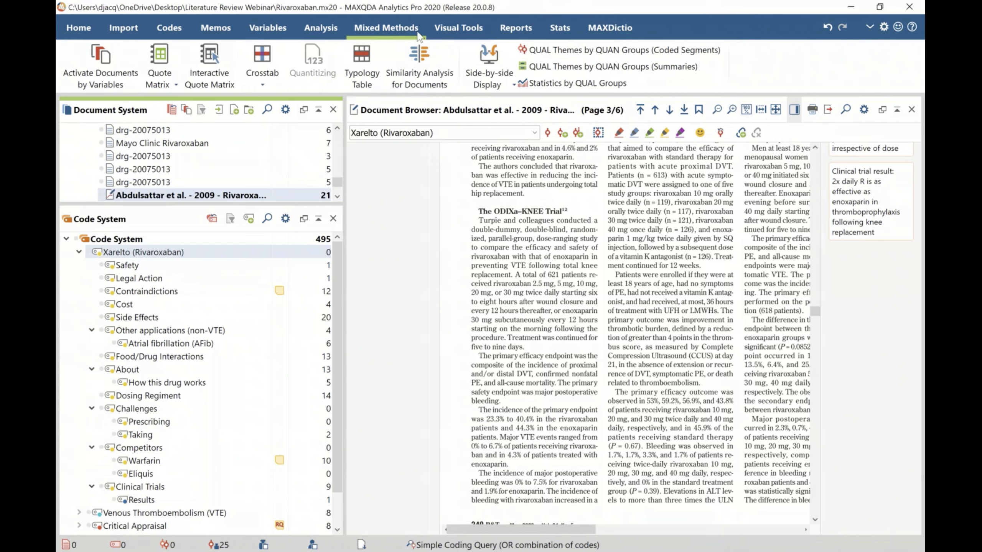
{"action": "left_click", "coordinate": [262, 86]}
{"action": "left_click", "coordinate": [276, 101]}
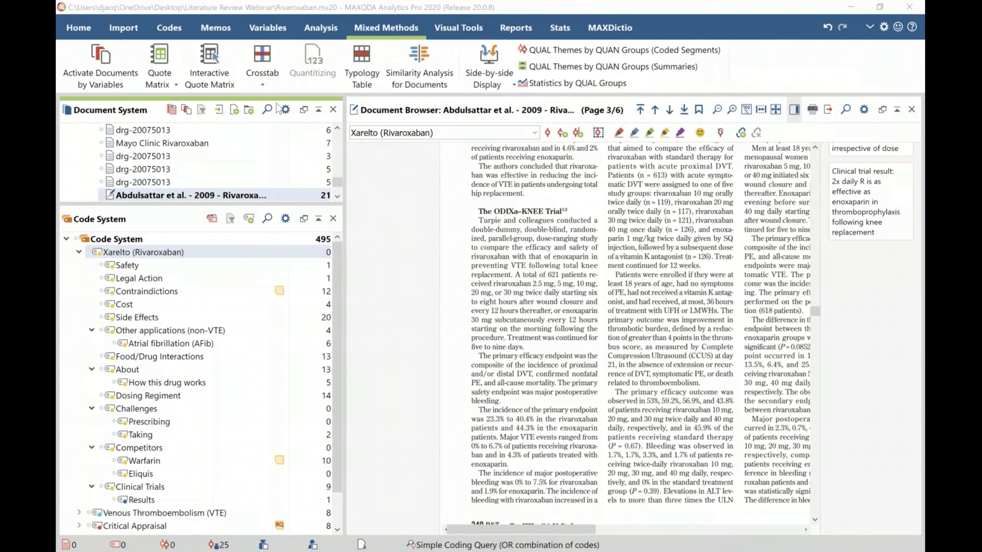
{"action": "left_click_drag", "start_coordinate": [375, 118], "coordinate": [236, 95]}
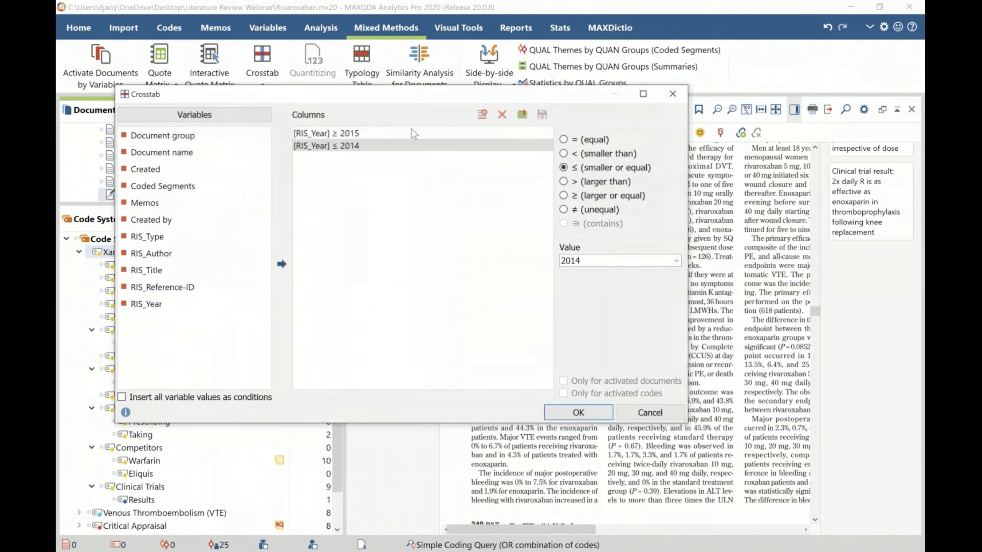
{"action": "left_click", "coordinate": [483, 114]}
{"action": "left_click", "coordinate": [483, 115]}
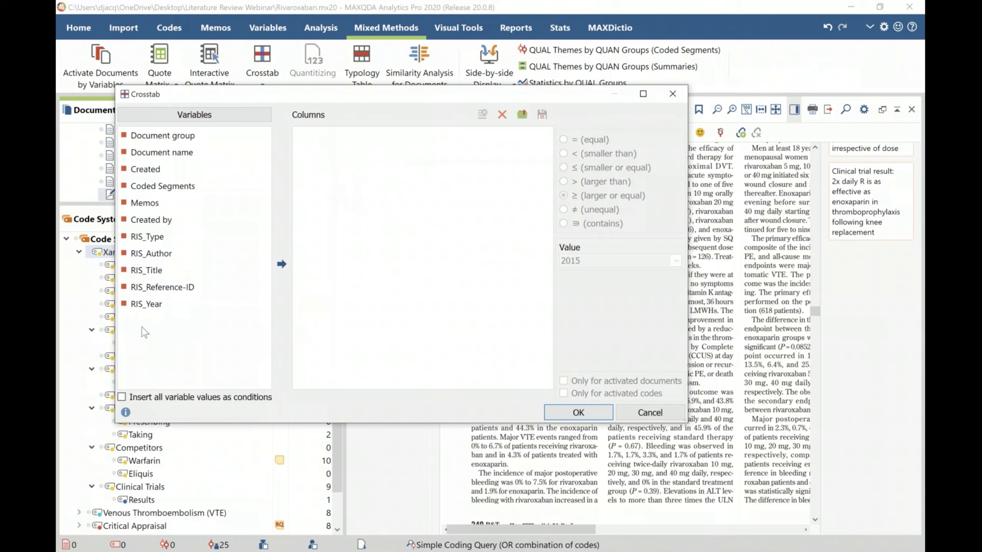
- Add two RIS_Year conditions as Crosstab columns and set the first one to larger or equal to 2015
{"action": "left_click_drag", "start_coordinate": [138, 309], "coordinate": [330, 171]}
{"action": "left_click_drag", "start_coordinate": [148, 310], "coordinate": [373, 145]}
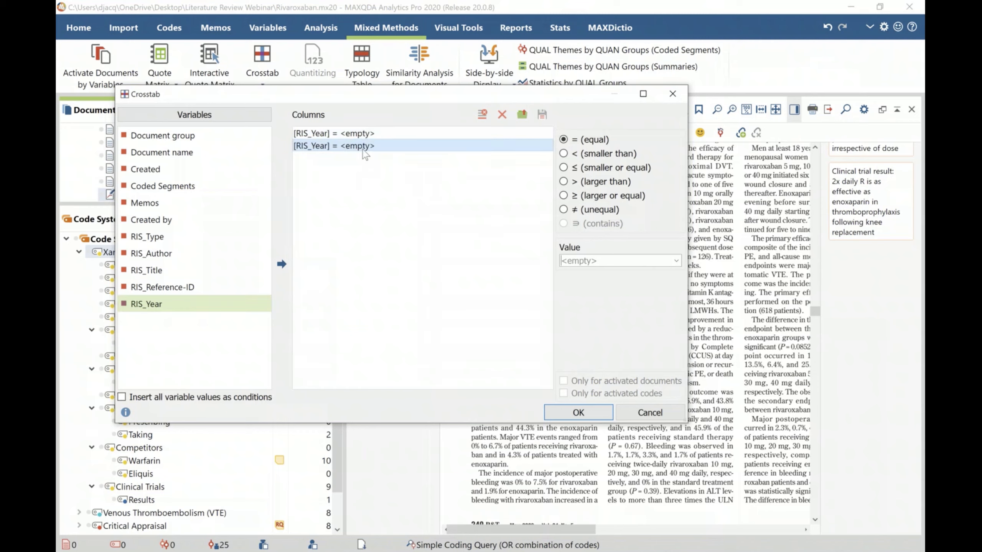
{"action": "left_click", "coordinate": [358, 134]}
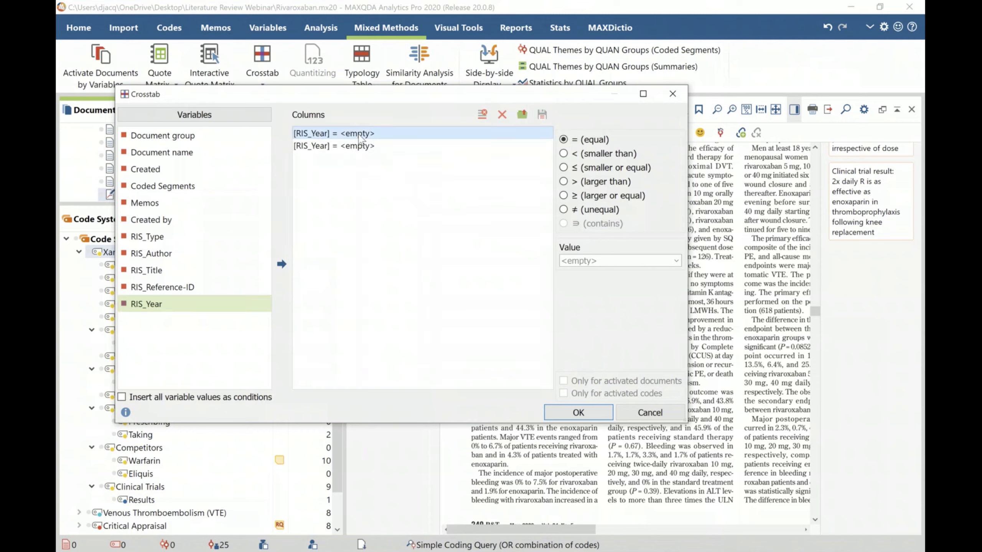
{"action": "left_click", "coordinate": [562, 262]}
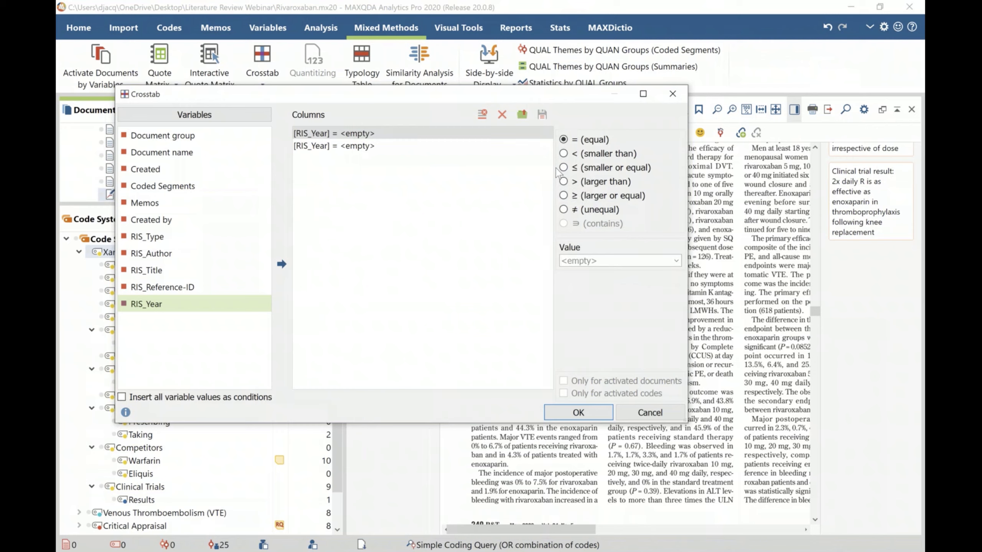
{"action": "left_click", "coordinate": [563, 195]}
{"action": "left_click", "coordinate": [597, 263]}
{"action": "type", "text": "2015"}
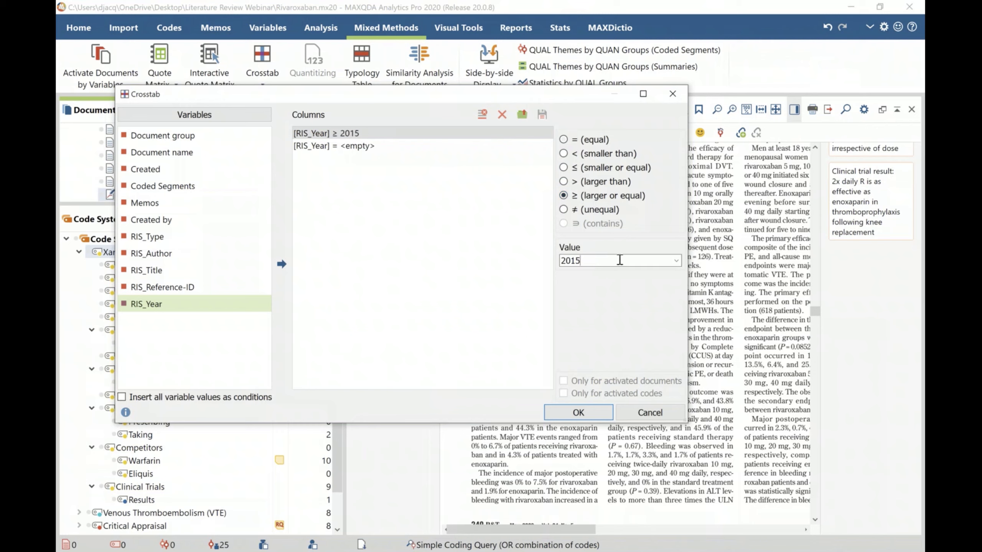
- Set the second RIS_Year column condition to smaller or equal to 2014 and generate the Crosstab
{"action": "left_click", "coordinate": [371, 146]}
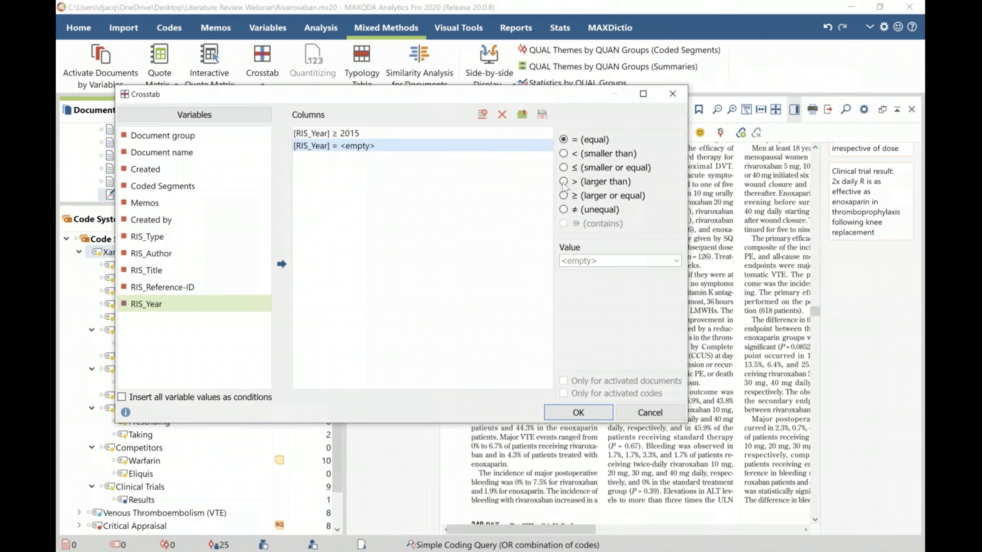
{"action": "left_click", "coordinate": [563, 167]}
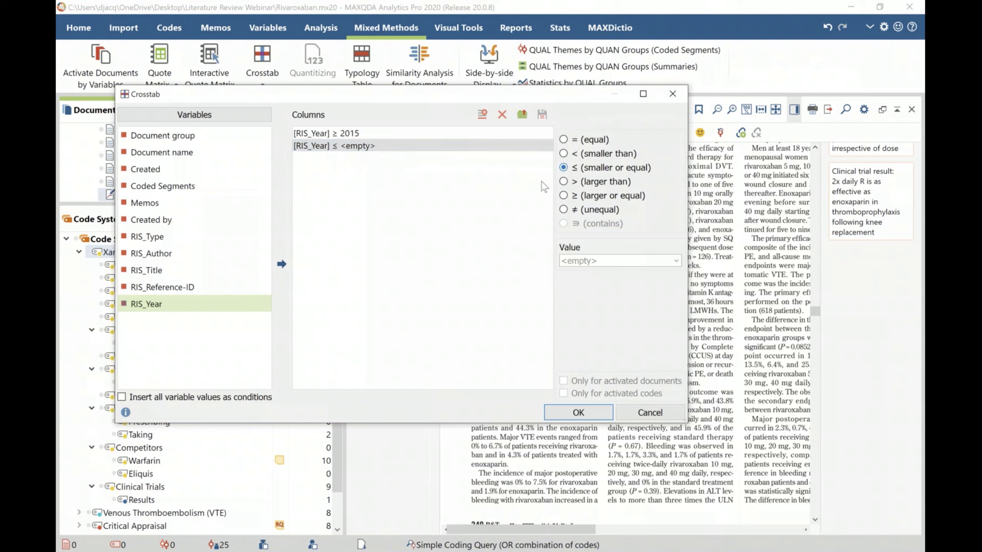
{"action": "left_click", "coordinate": [616, 261]}
{"action": "type", "text": "2014"}
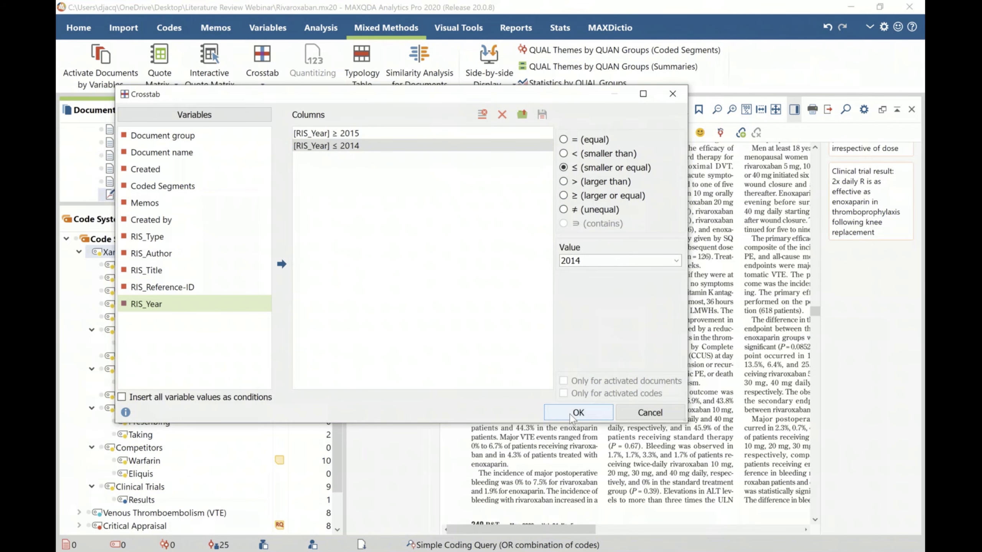
{"action": "key", "text": "Return"}
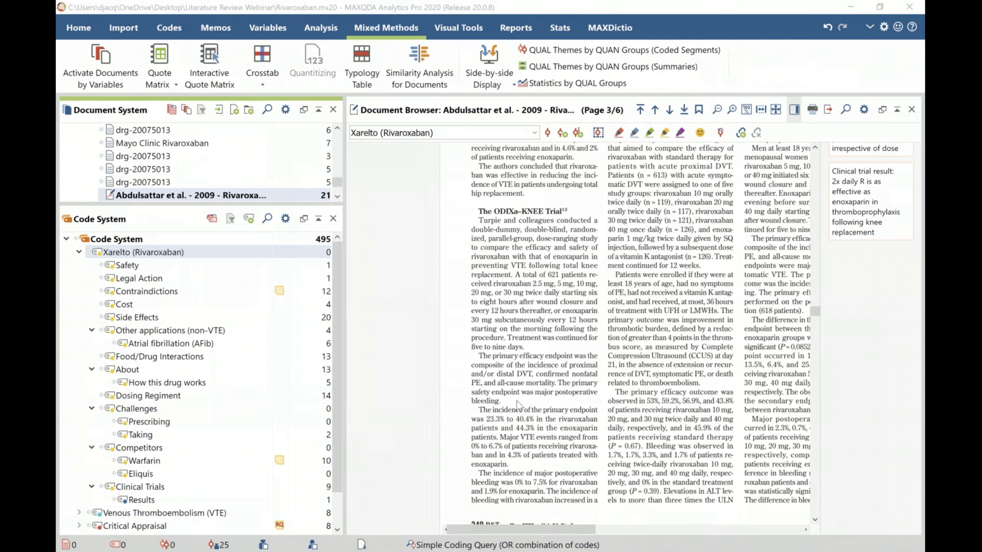
- Compare the code frequencies between the two RIS_Year columns down the Crosstab, including the Contraindictions and Side Effects rows, and close it
{"action": "left_click_drag", "start_coordinate": [359, 124], "coordinate": [286, 89]}
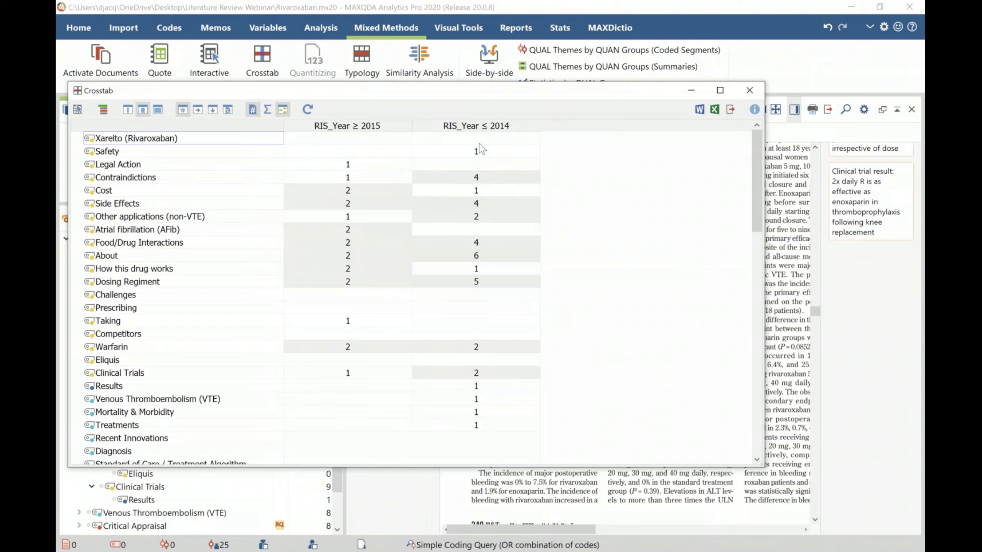
{"action": "left_click", "coordinate": [479, 181]}
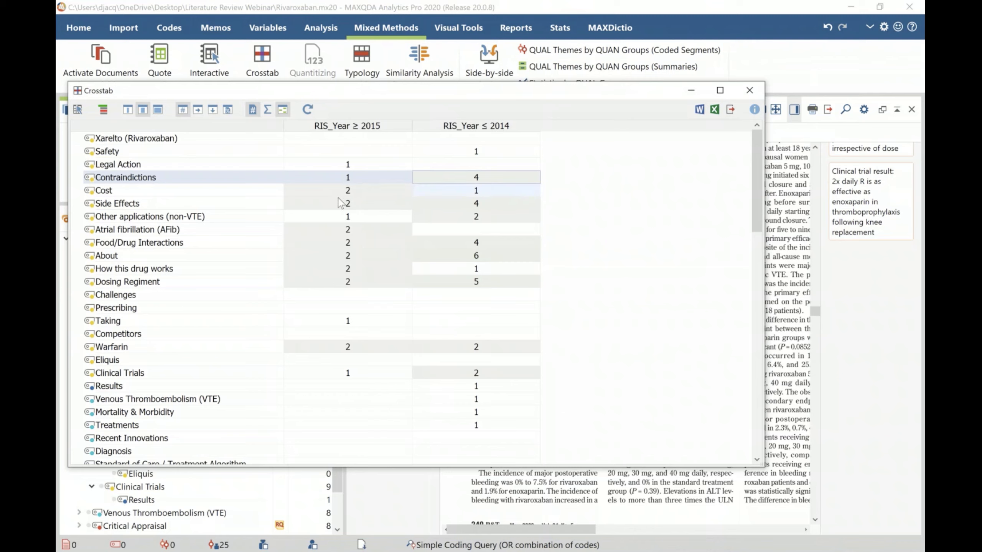
{"action": "left_click", "coordinate": [110, 208]}
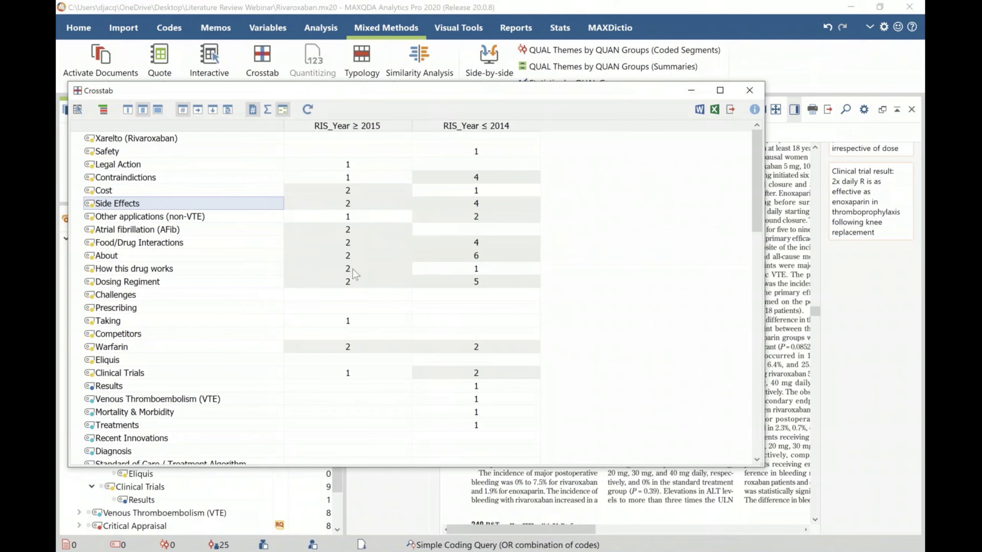
{"action": "scroll", "coordinate": [335, 279], "scroll_direction": "down", "scroll_amount": 7}
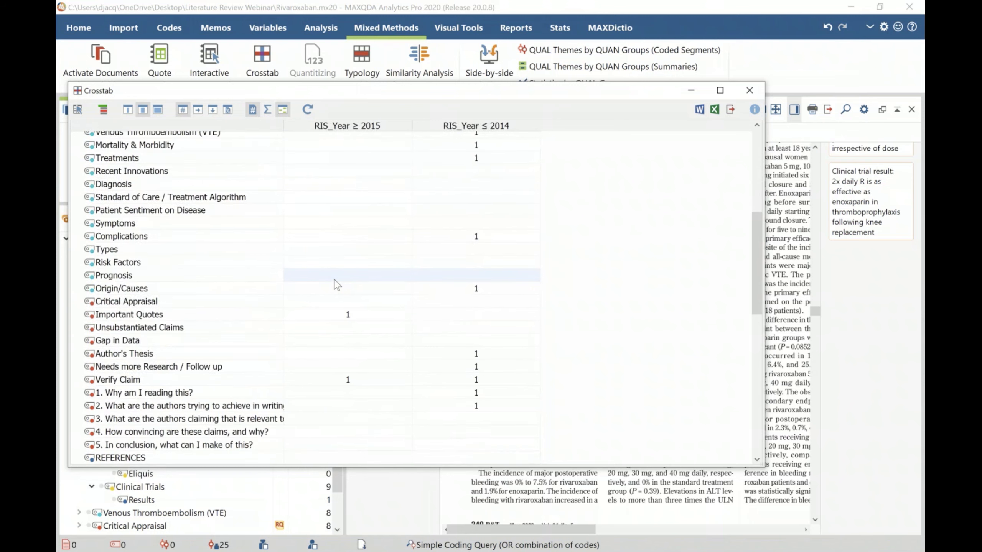
{"action": "scroll", "coordinate": [335, 279], "scroll_direction": "down", "scroll_amount": 3}
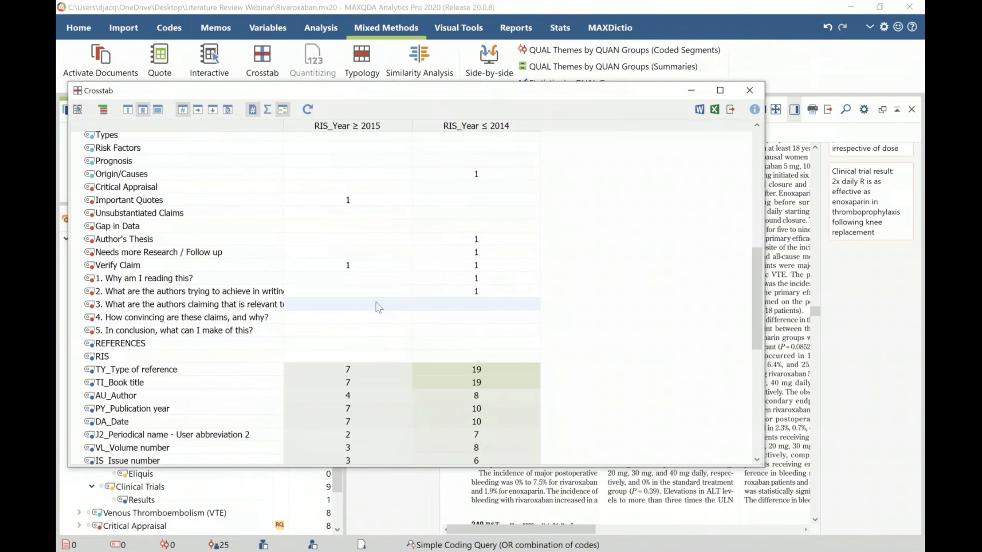
{"action": "scroll", "coordinate": [374, 304], "scroll_direction": "down", "scroll_amount": 5}
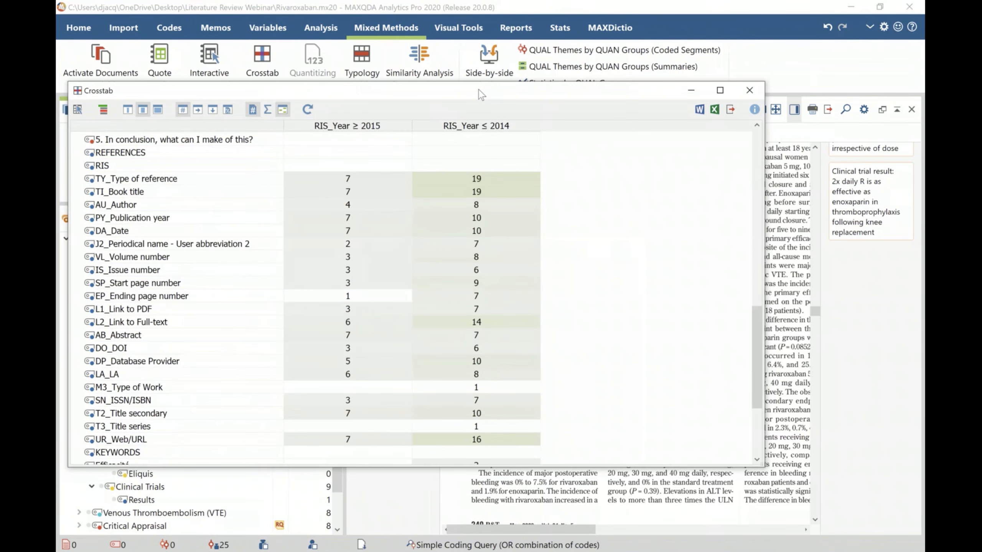
{"action": "left_click_drag", "start_coordinate": [479, 90], "coordinate": [366, 169]}
{"action": "left_click", "coordinate": [637, 169]}
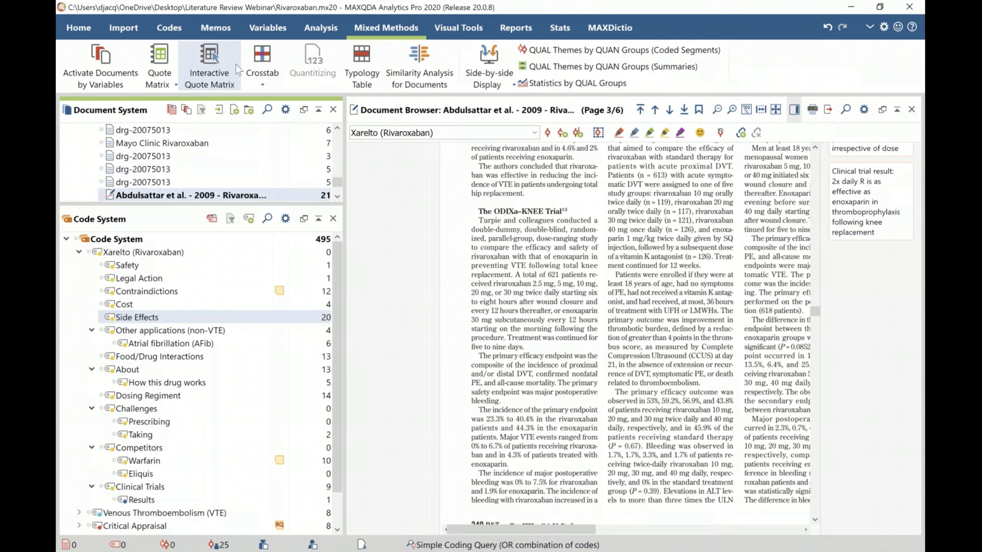
- Generate an Interactive Quote Matrix using the existing column conditions RIS_Year = 2020 and RIS_Year ≤ 2019
{"action": "left_click", "coordinate": [220, 74]}
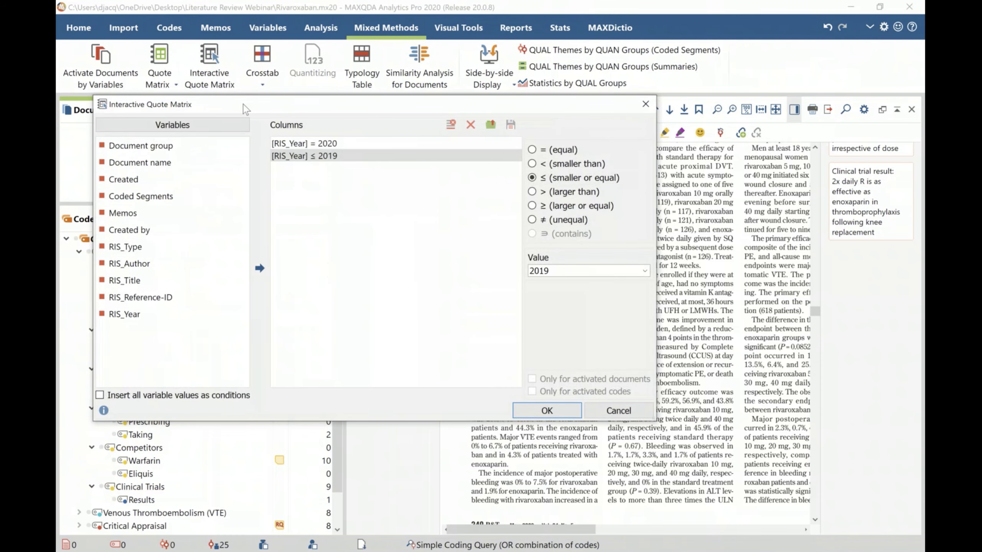
{"action": "left_click_drag", "start_coordinate": [242, 104], "coordinate": [279, 113]}
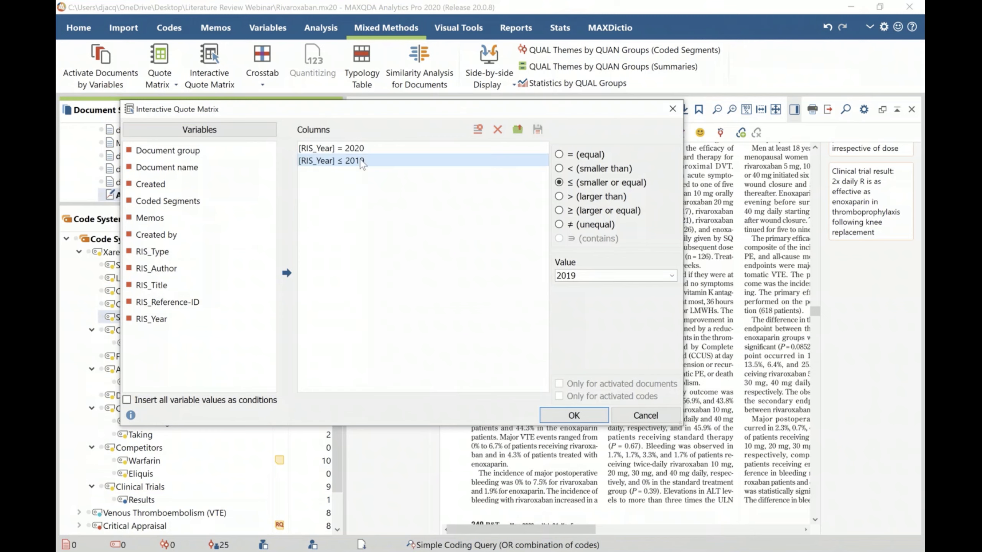
{"action": "left_click", "coordinate": [348, 161]}
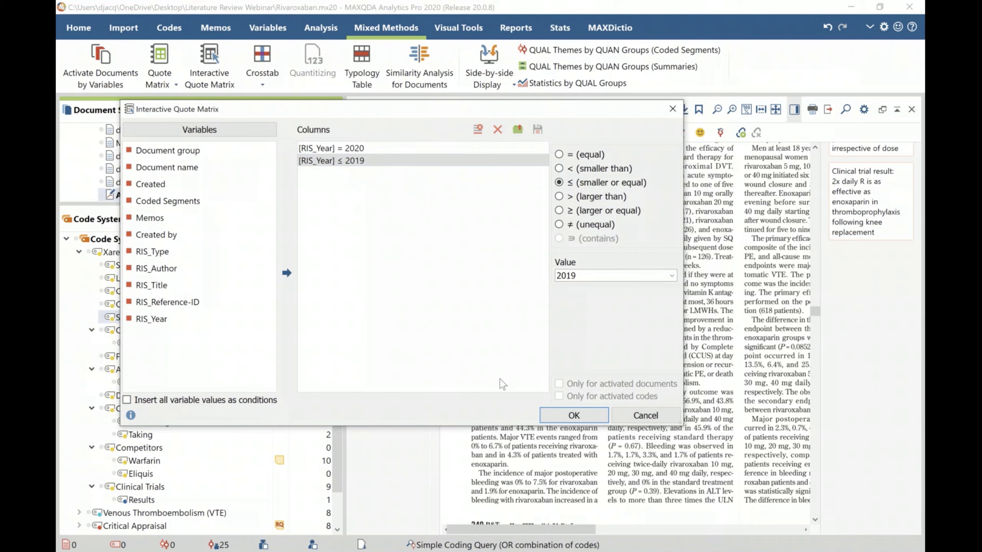
{"action": "left_click", "coordinate": [545, 411]}
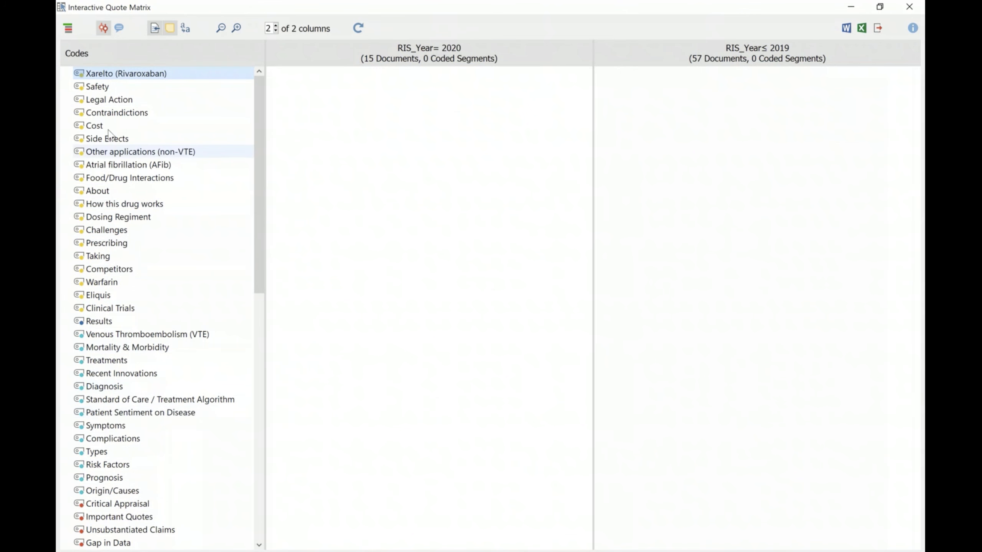
- Look through the matrix's code list and display the coded segments of Food/Drug Interactions for both year groups
{"action": "scroll", "coordinate": [116, 383], "scroll_direction": "down", "scroll_amount": 4}
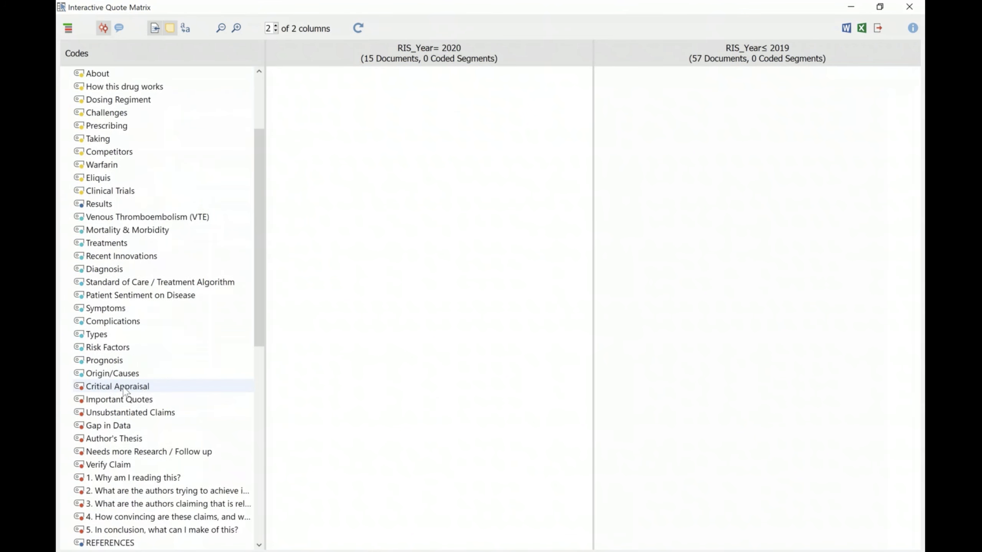
{"action": "scroll", "coordinate": [125, 371], "scroll_direction": "down", "scroll_amount": 2}
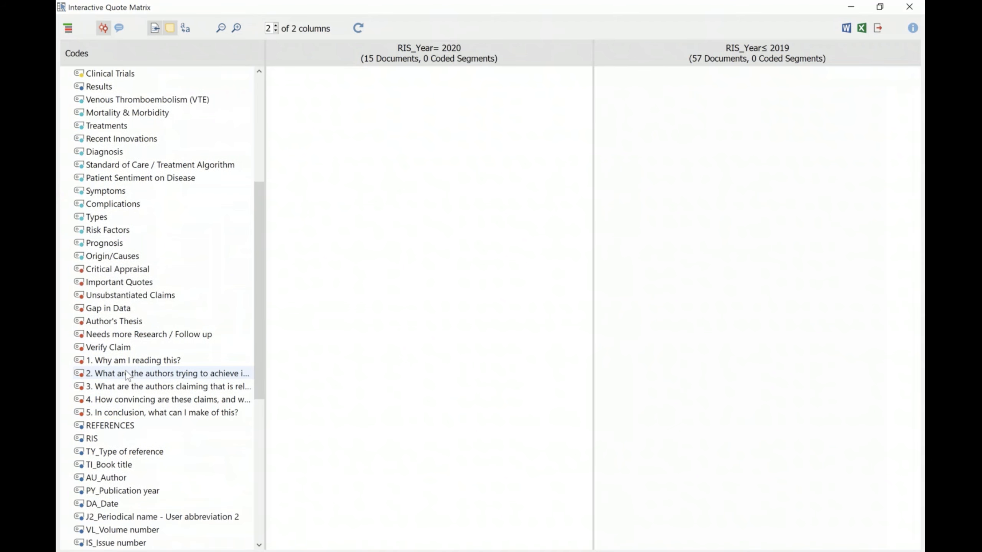
{"action": "scroll", "coordinate": [128, 373], "scroll_direction": "up", "scroll_amount": 6}
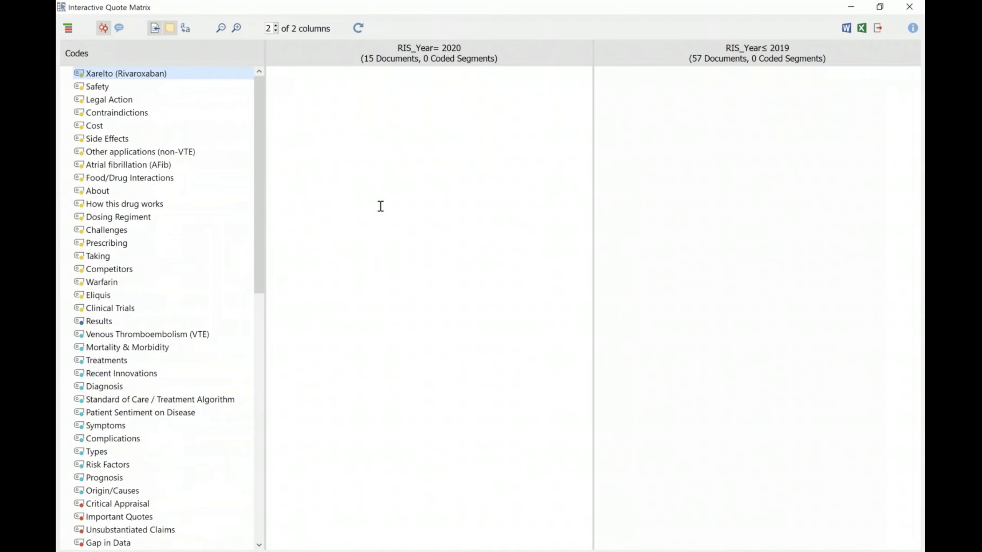
{"action": "scroll", "coordinate": [162, 381], "scroll_direction": "down", "scroll_amount": 5}
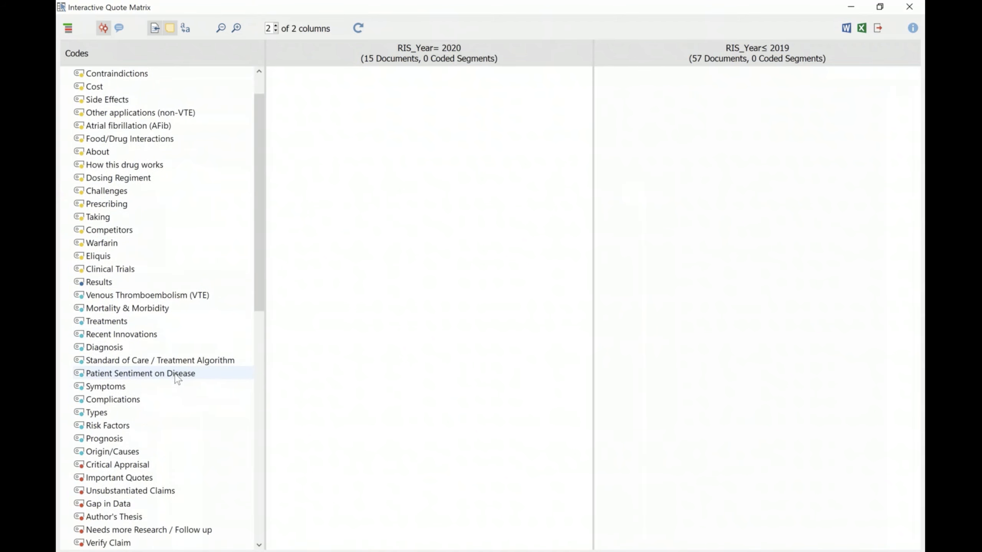
{"action": "scroll", "coordinate": [150, 402], "scroll_direction": "up", "scroll_amount": 5}
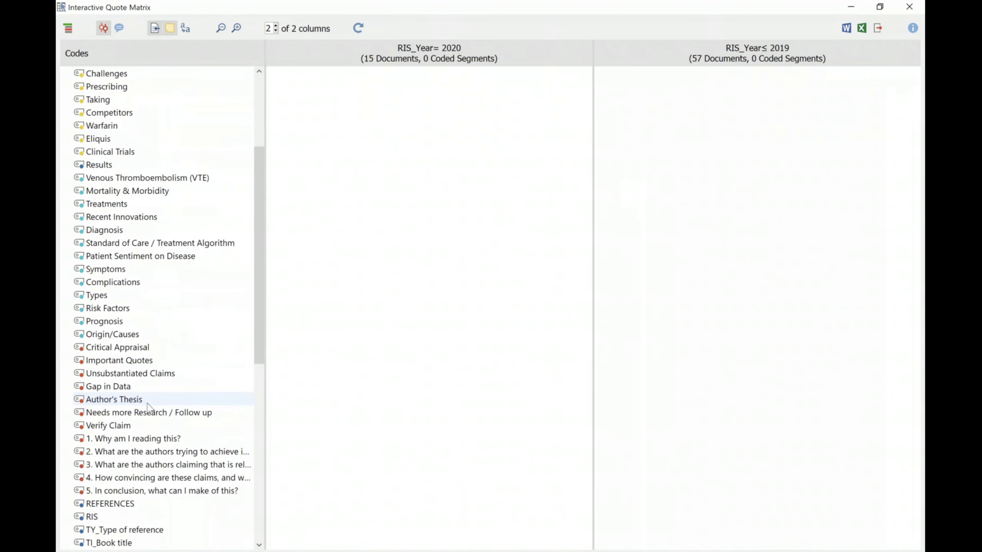
{"action": "scroll", "coordinate": [148, 404], "scroll_direction": "down", "scroll_amount": 1}
{"action": "scroll", "coordinate": [116, 237], "scroll_direction": "up", "scroll_amount": 1}
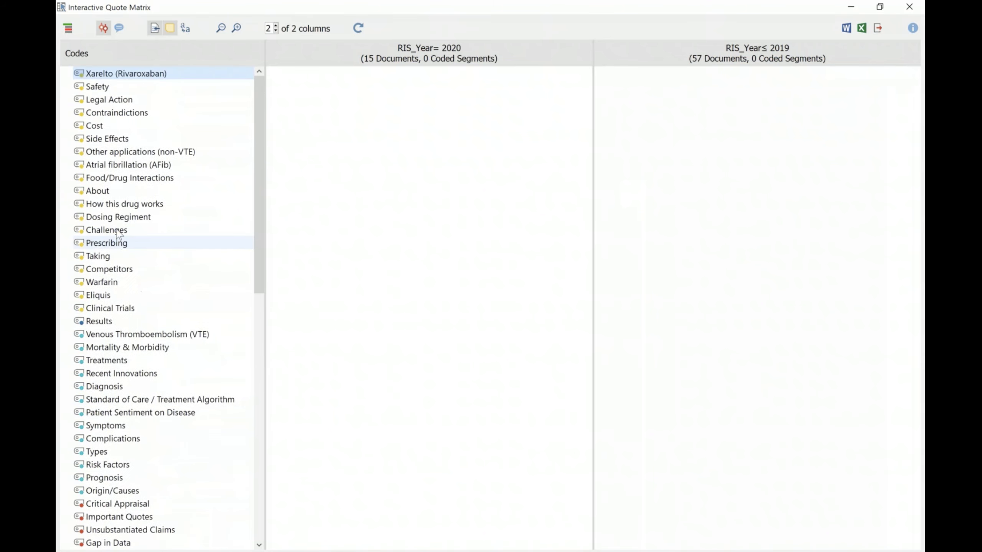
{"action": "left_click", "coordinate": [111, 180]}
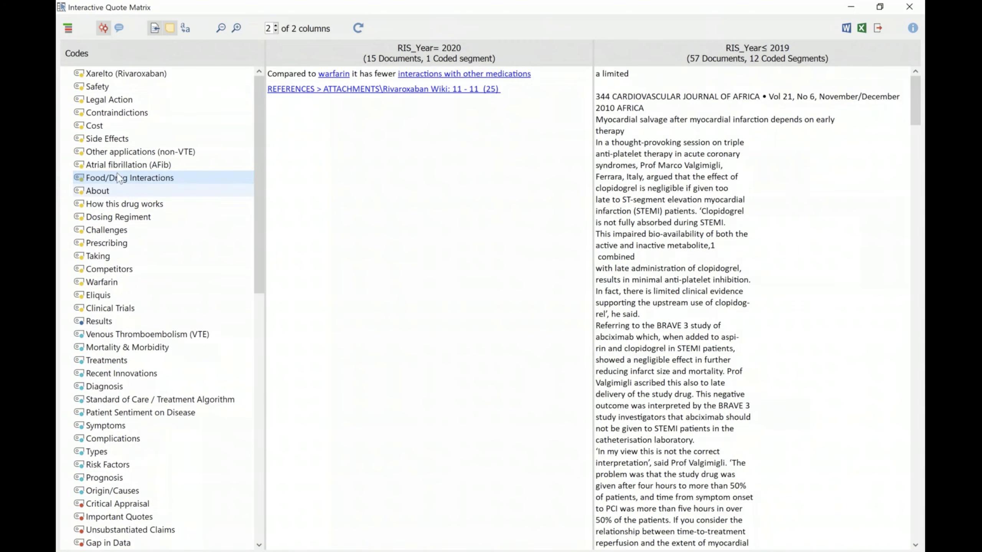
- Display the Side Effects segments for both year groups, read through the RIS_Year ≤ 2019 column, and close the matrix
{"action": "left_click", "coordinate": [116, 141]}
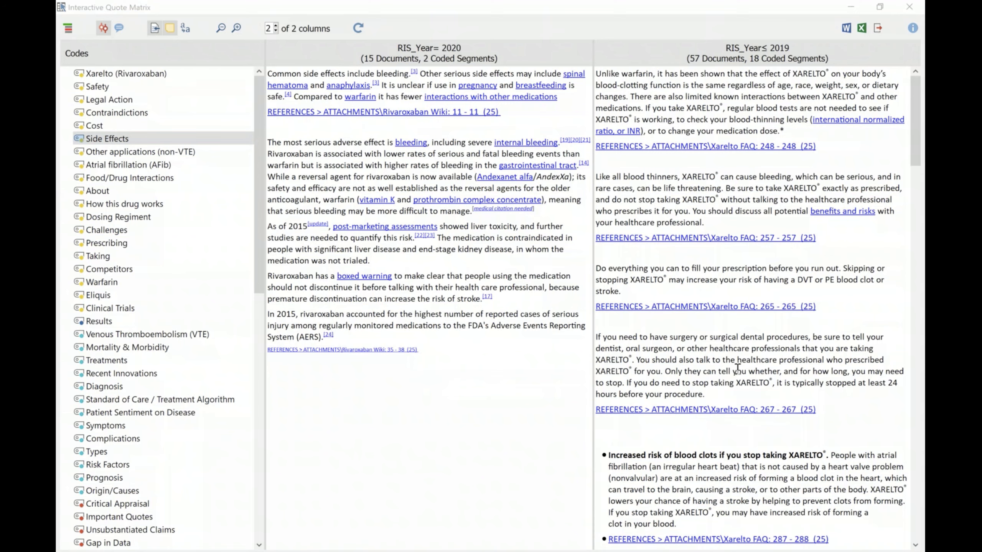
{"action": "scroll", "coordinate": [734, 371], "scroll_direction": "down", "scroll_amount": 1}
{"action": "scroll", "coordinate": [737, 367], "scroll_direction": "down", "scroll_amount": 10}
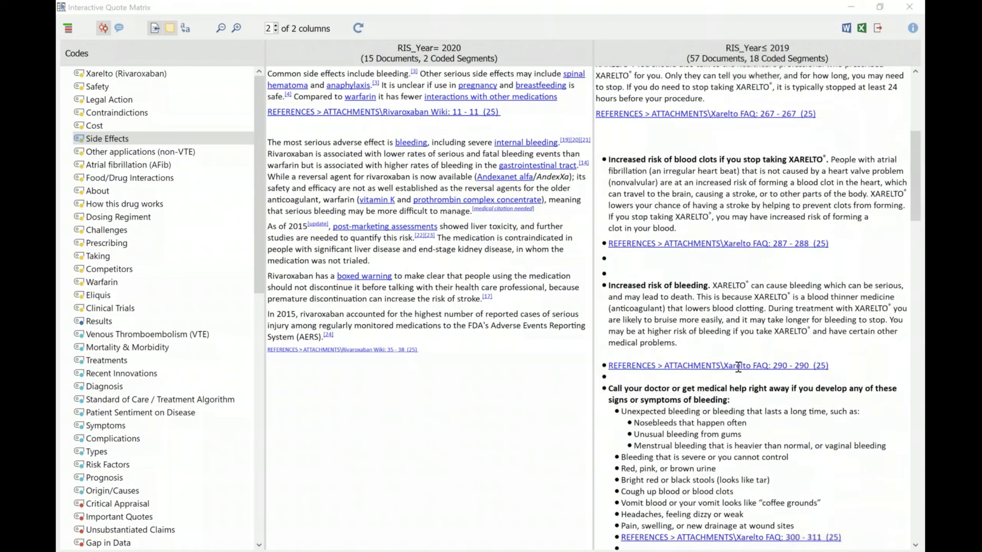
{"action": "scroll", "coordinate": [741, 363], "scroll_direction": "down", "scroll_amount": 10}
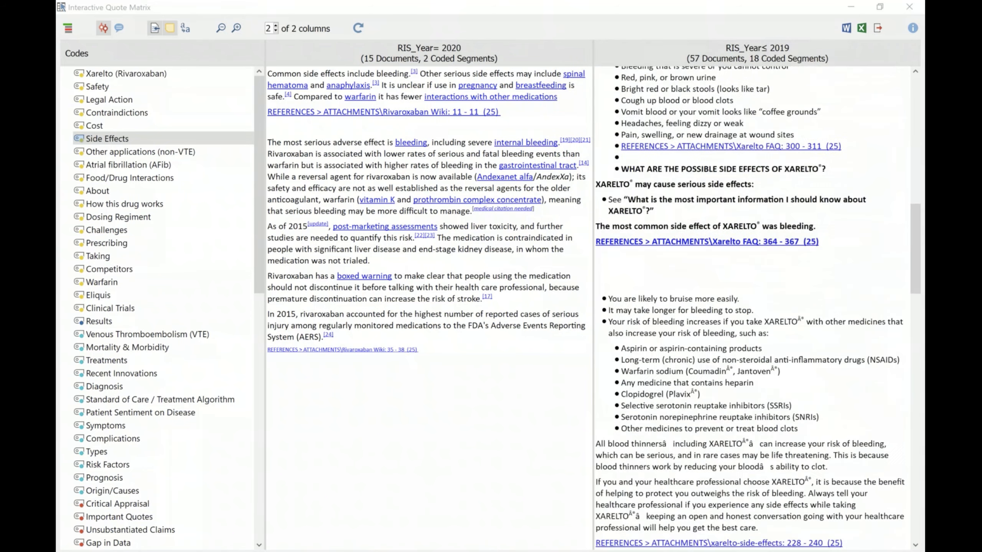
{"action": "scroll", "coordinate": [725, 357], "scroll_direction": "up", "scroll_amount": 6}
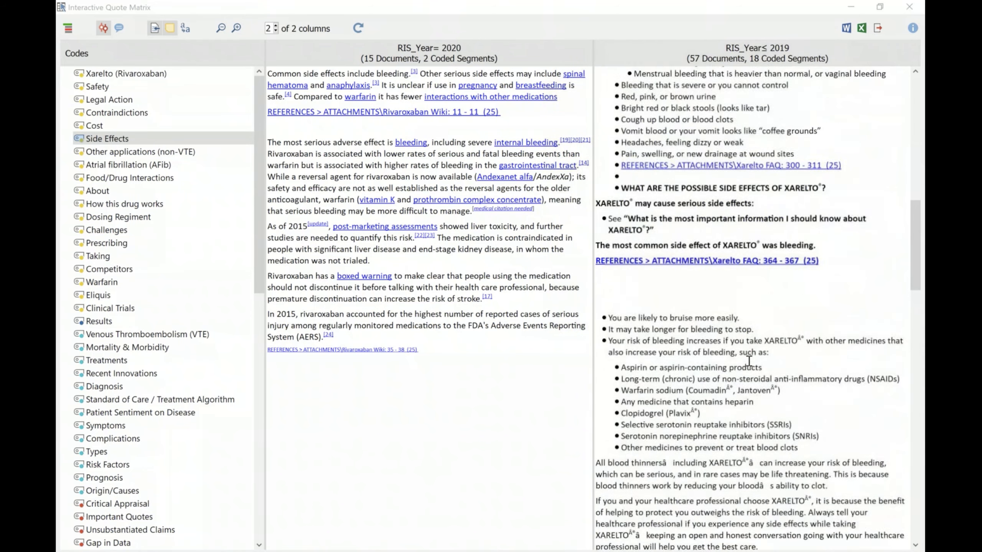
{"action": "scroll", "coordinate": [725, 357], "scroll_direction": "up", "scroll_amount": 11}
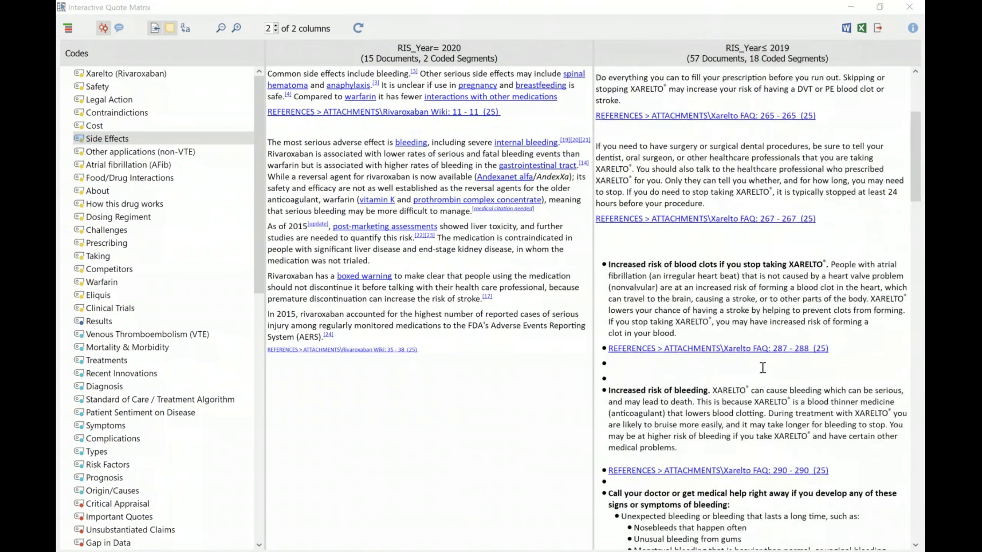
{"action": "scroll", "coordinate": [762, 367], "scroll_direction": "up", "scroll_amount": 2}
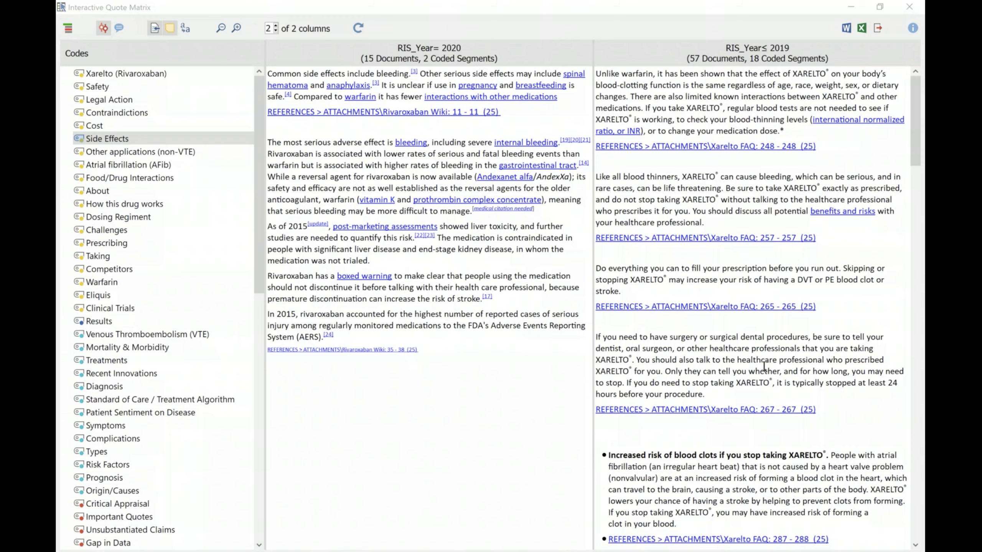
{"action": "key", "text": "alt+F4"}
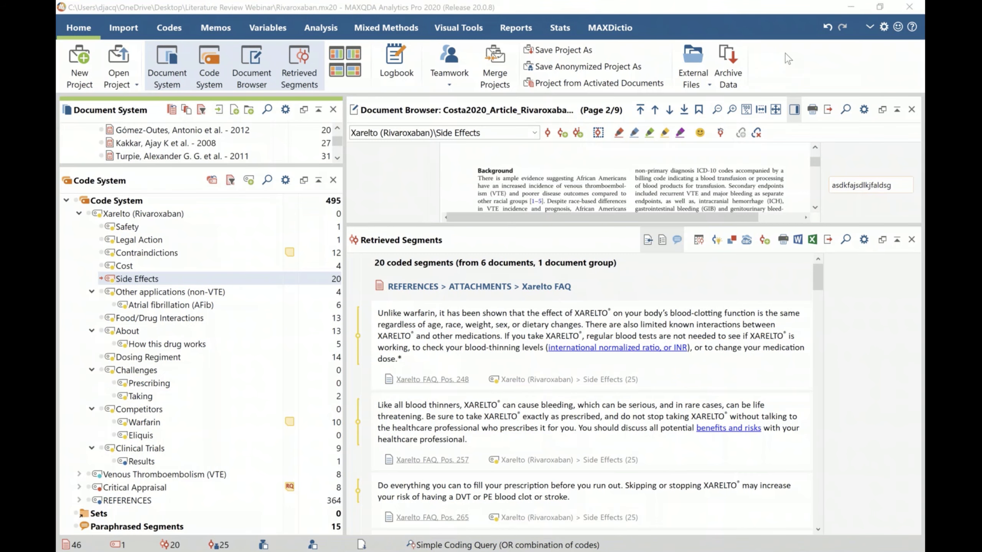
- Switch to the Literature Review Slides presentation in LibreOffice Impress
{"action": "mouse_move", "coordinate": [569, 551]}
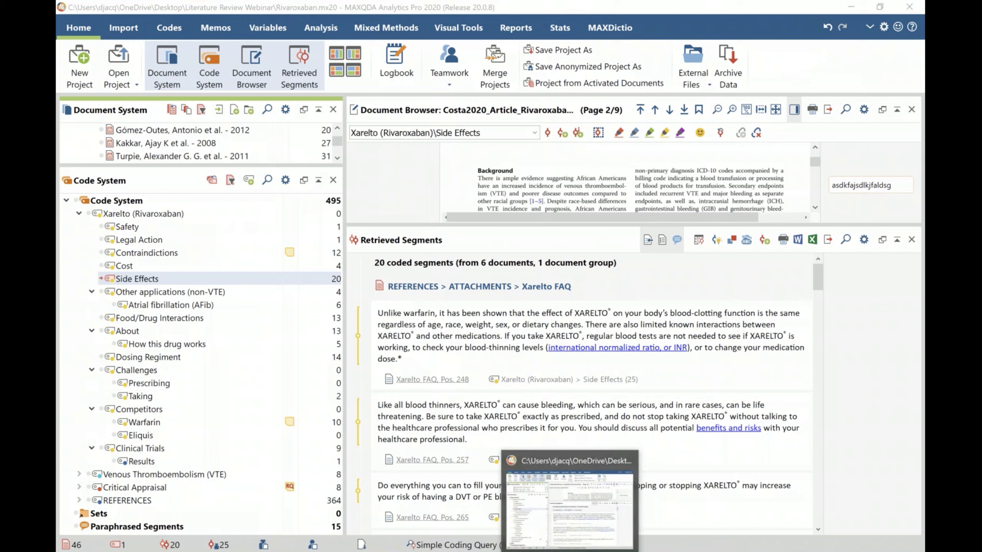
{"action": "left_click", "coordinate": [570, 551]}
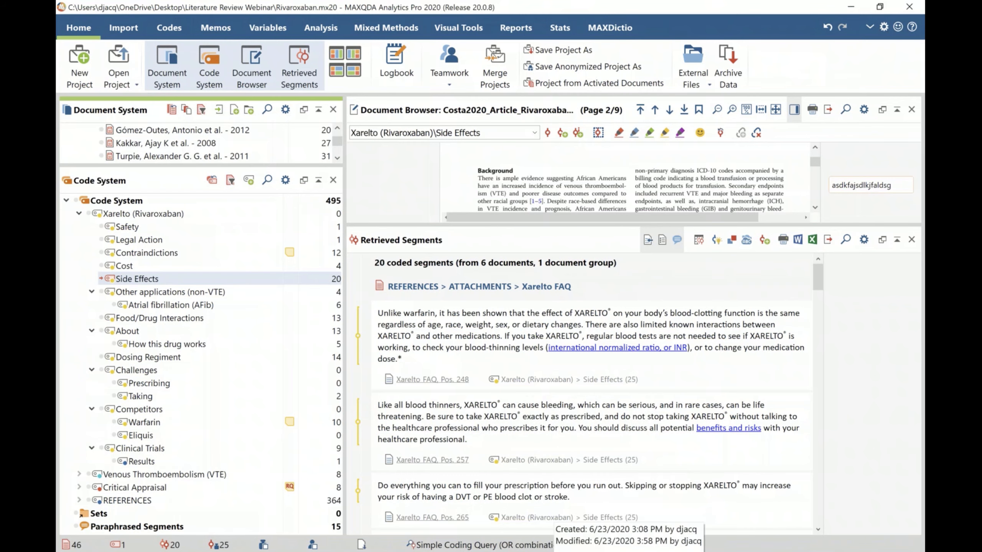
{"action": "key", "text": "alt+Tab"}
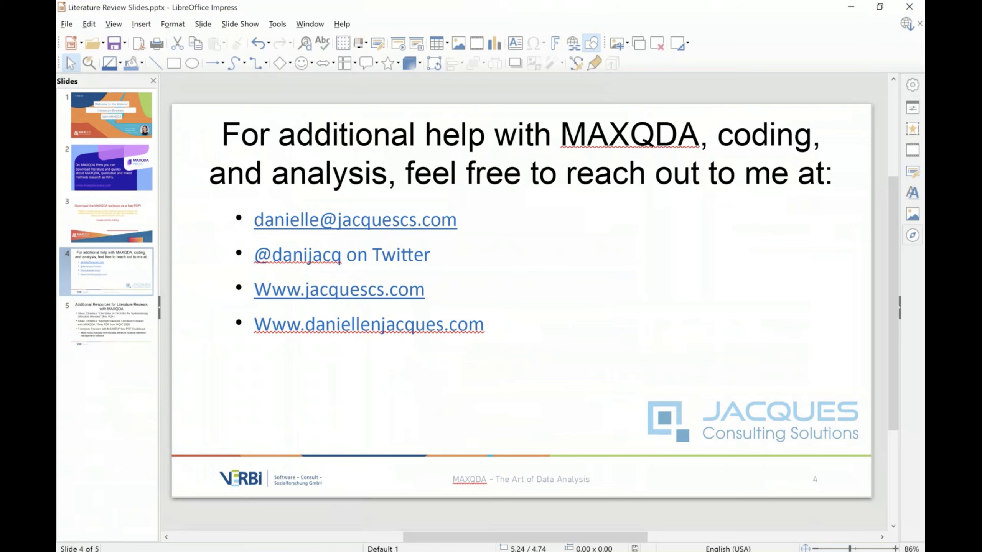